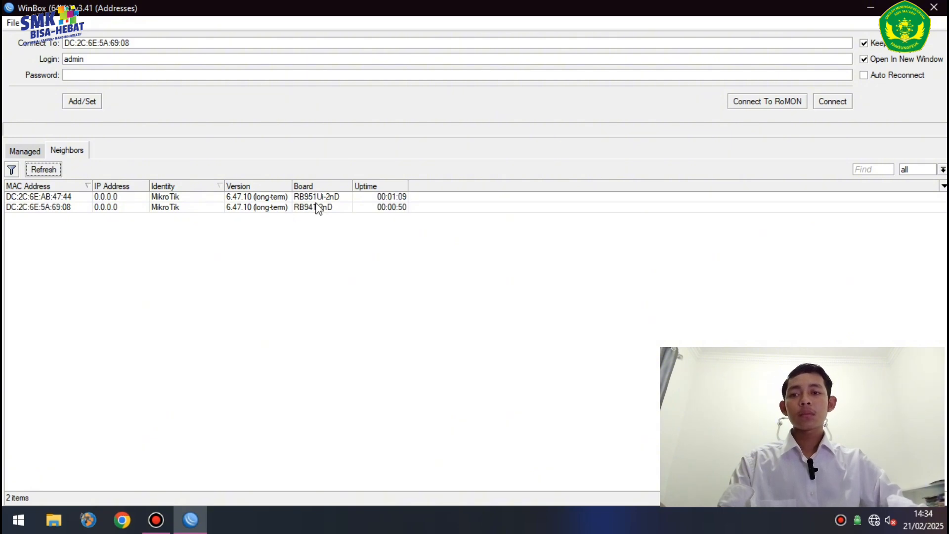
- Connect as admin to the hAP (left half) and the hAP lite (right half), side by side
left_click(69, 197)
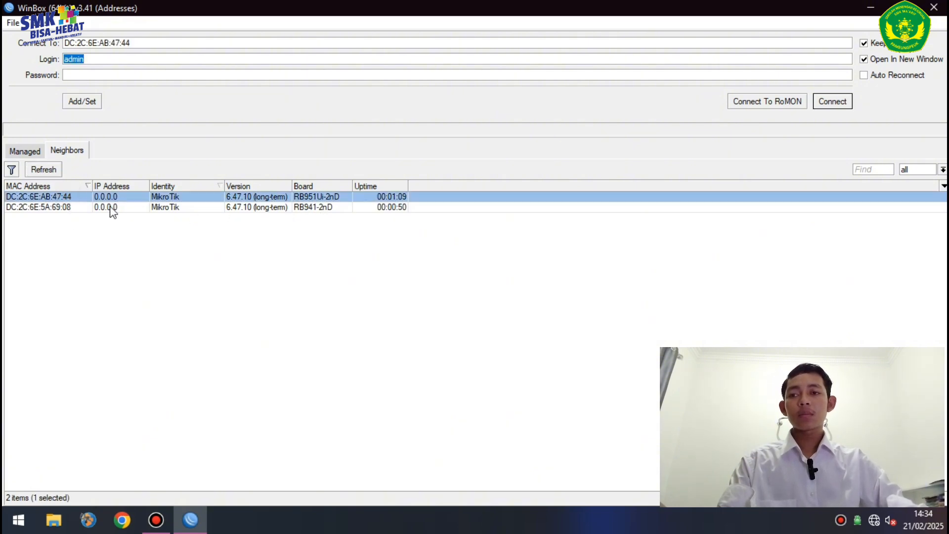
left_click(830, 103)
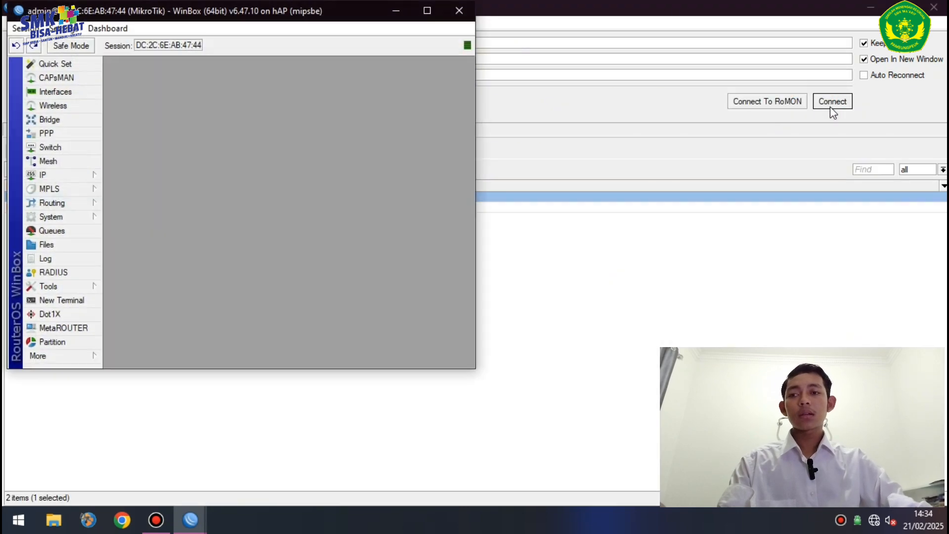
key("super+Left")
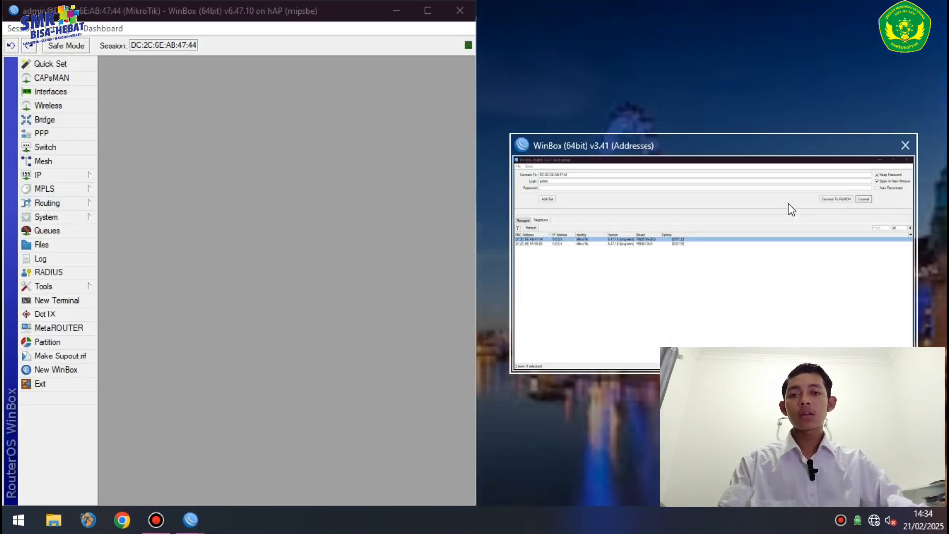
left_click(791, 210)
left_click(524, 208)
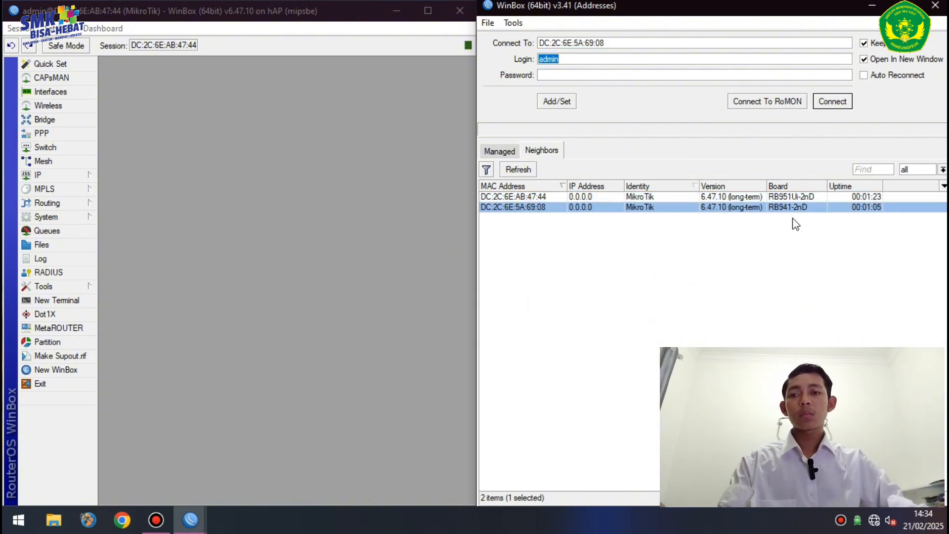
left_click(835, 102)
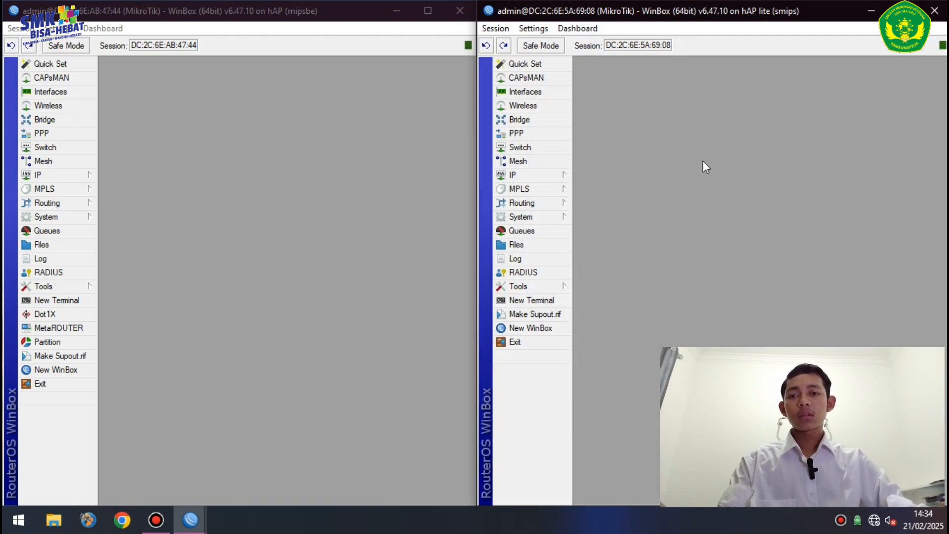
- Set the hAP router's System Identity name to 'MikroTik A( LAN )' and apply it
left_click(82, 217)
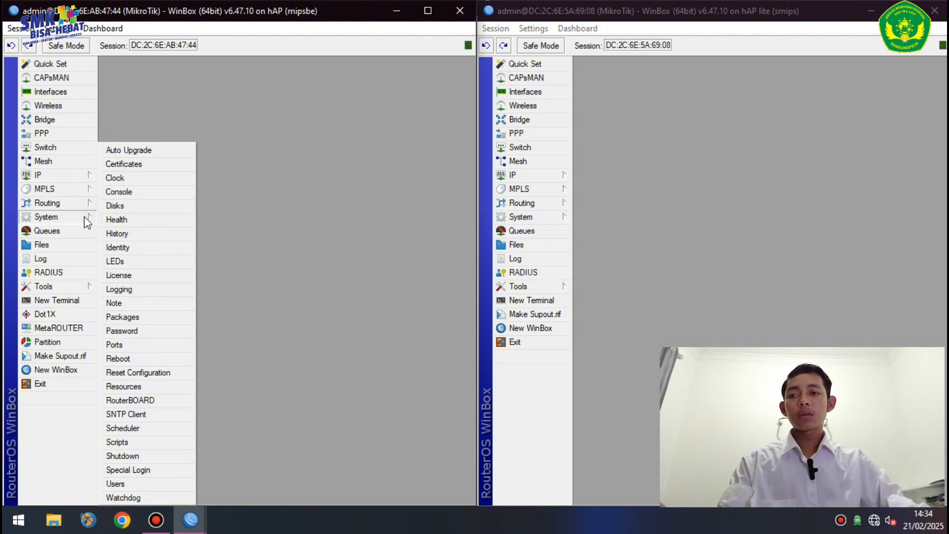
left_click(132, 248)
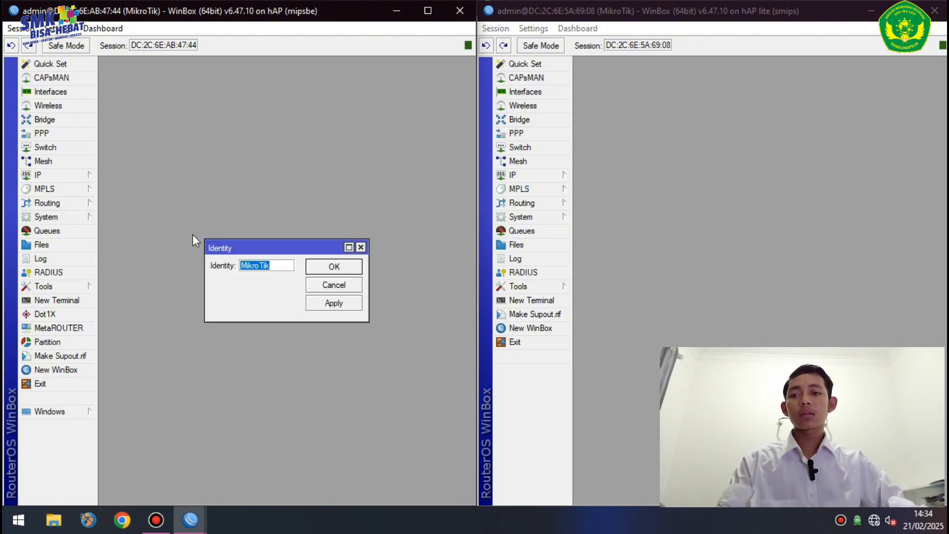
left_click(285, 268)
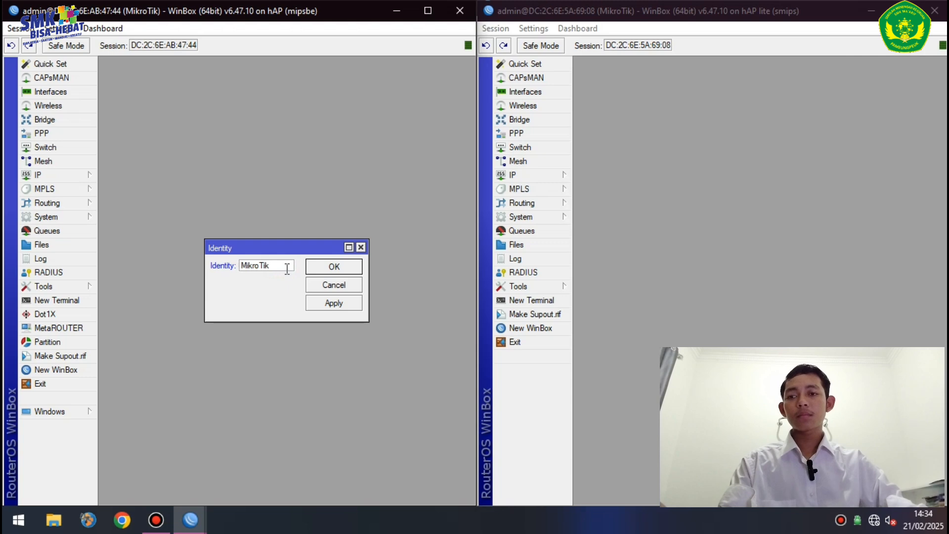
type("A")
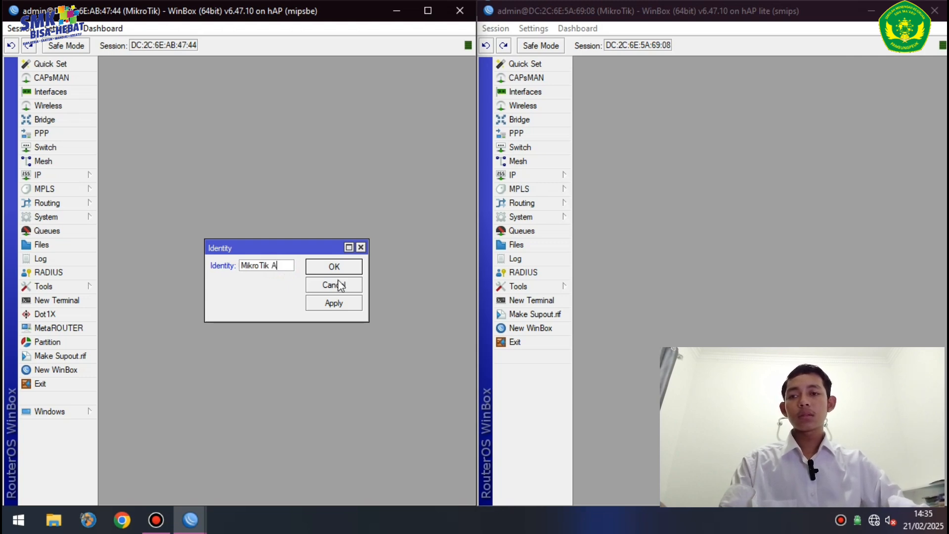
left_click(346, 305)
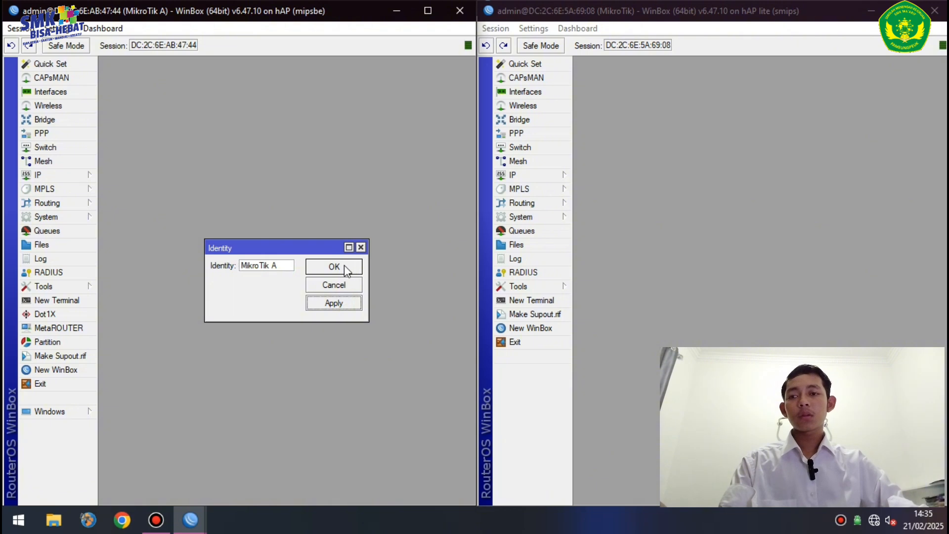
left_click(282, 265)
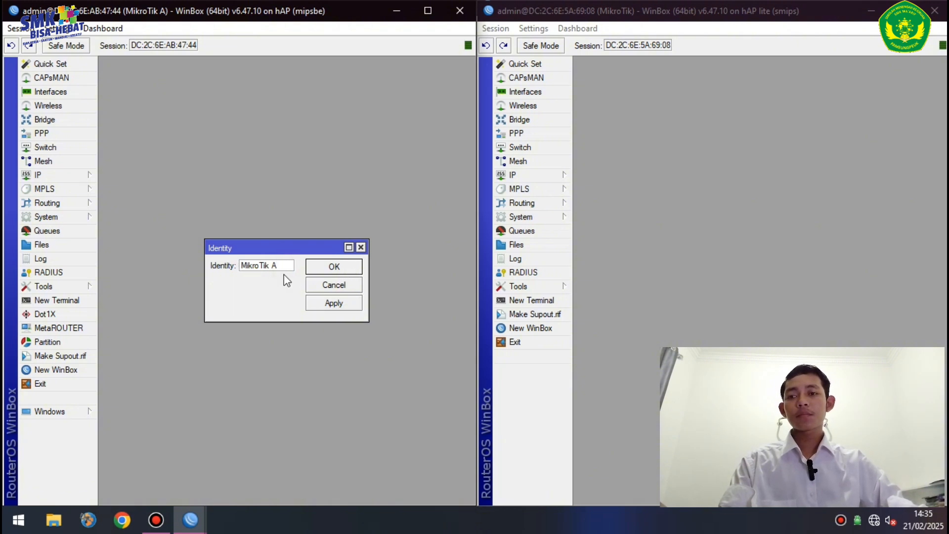
type("(")
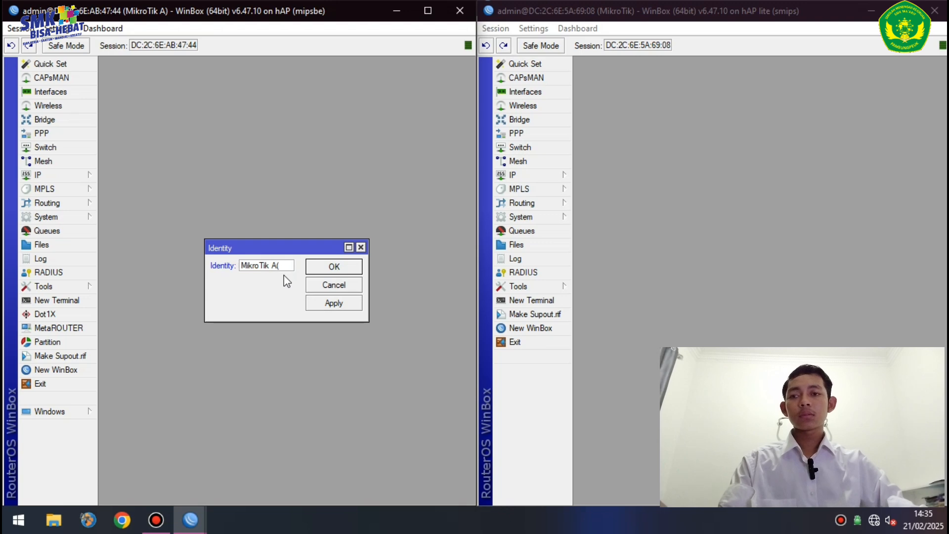
type("lan")
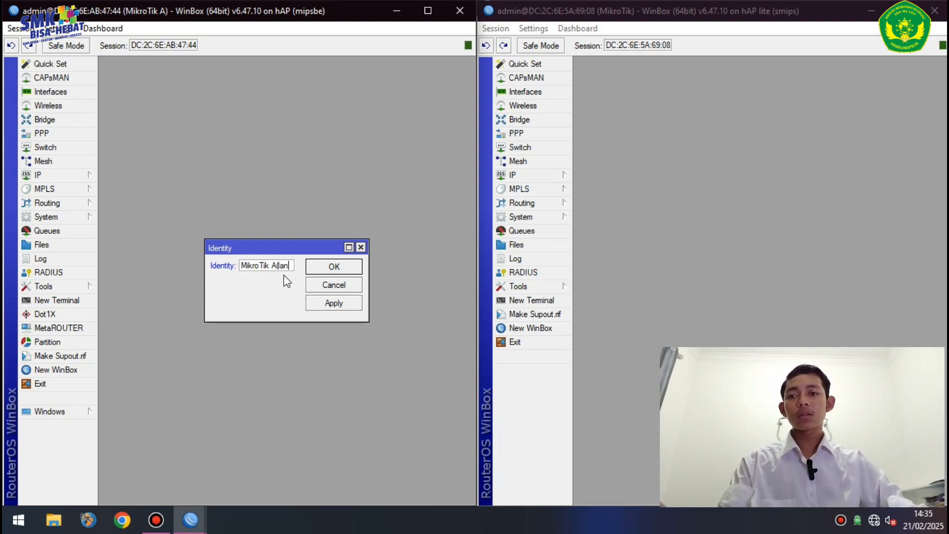
key("BackSpace")
key("BackSpace")
key("BackSpace")
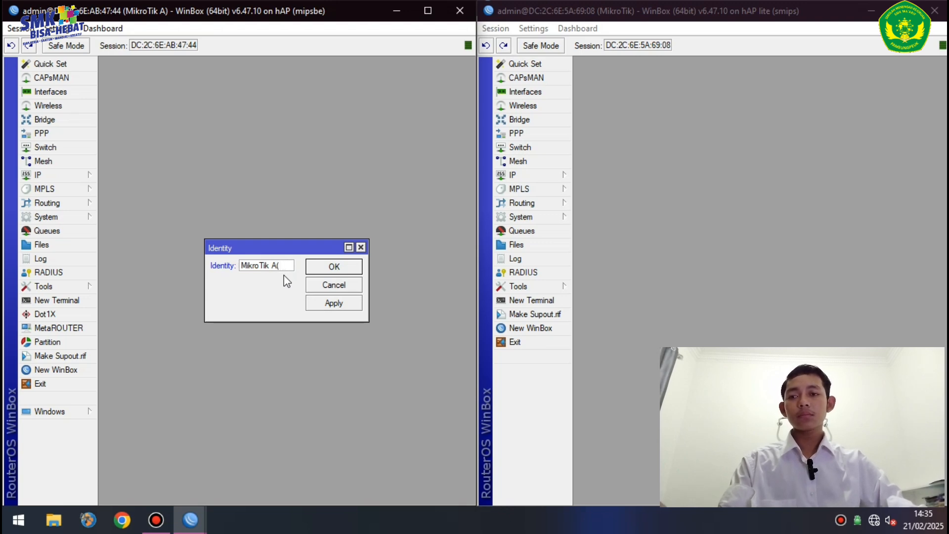
type("LAN")
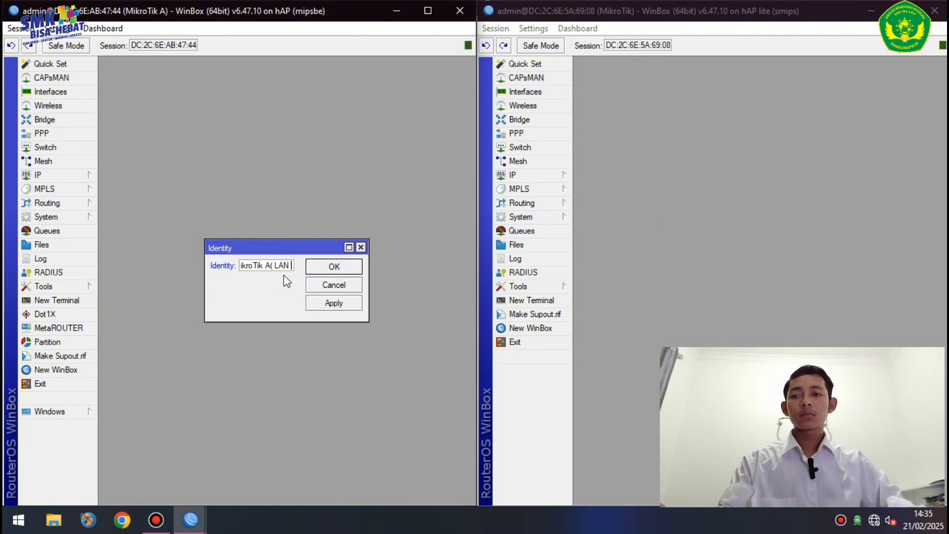
type(" )")
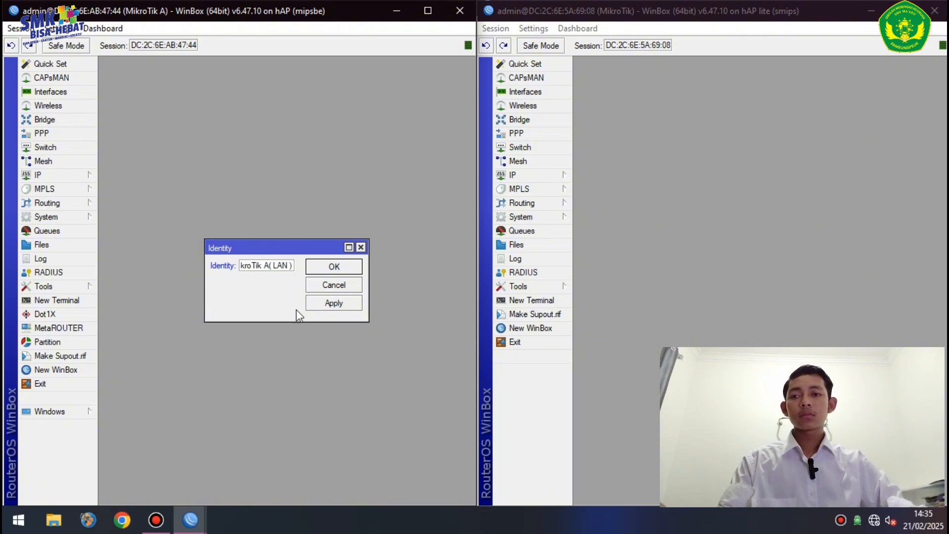
left_click(343, 302)
left_click(349, 267)
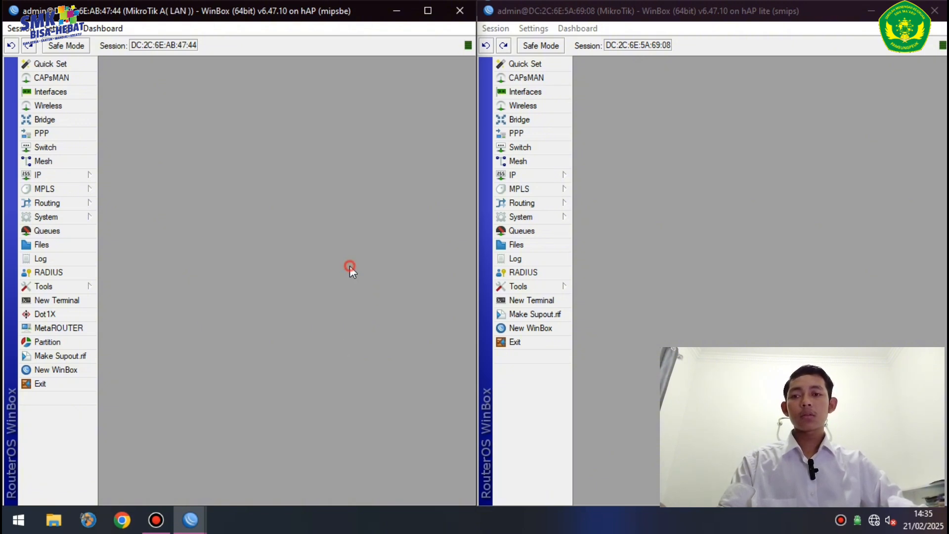
- Set the hAP lite's System Identity name to 'MikroTik B ( WIRELES )' and apply it
left_click(530, 217)
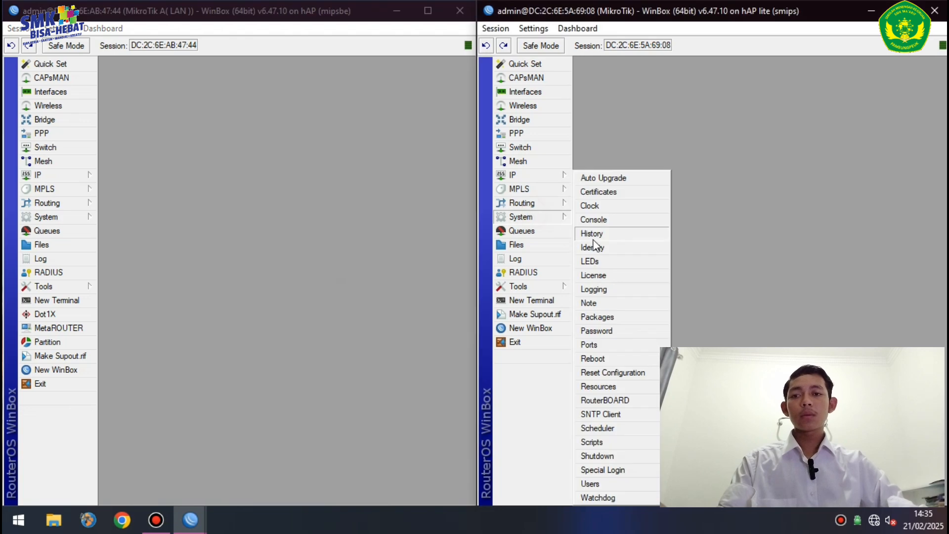
left_click(603, 248)
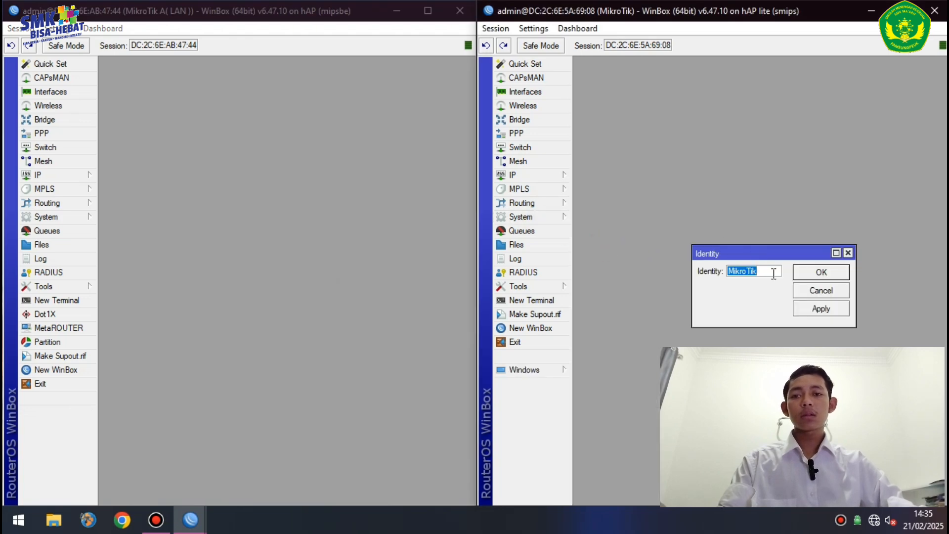
left_click(774, 275)
type("B ")
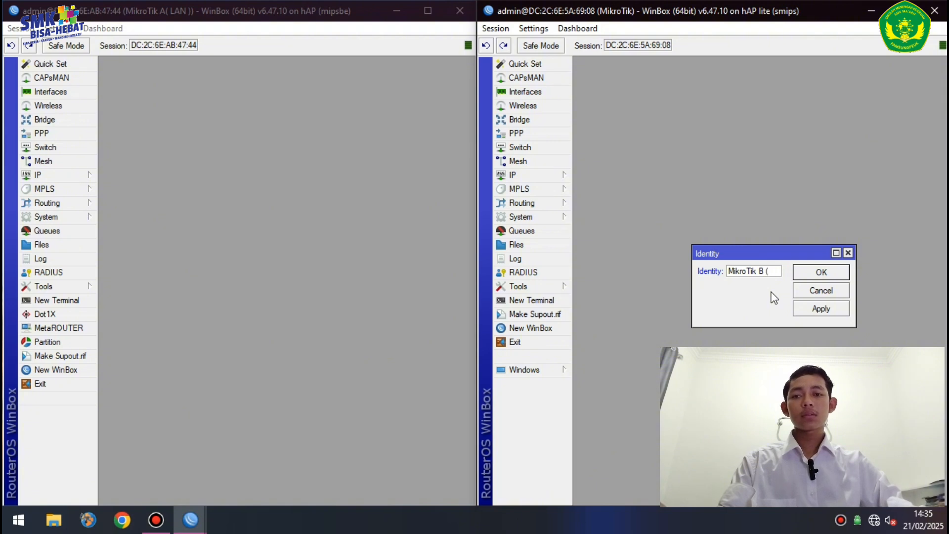
type("( WLRELES")
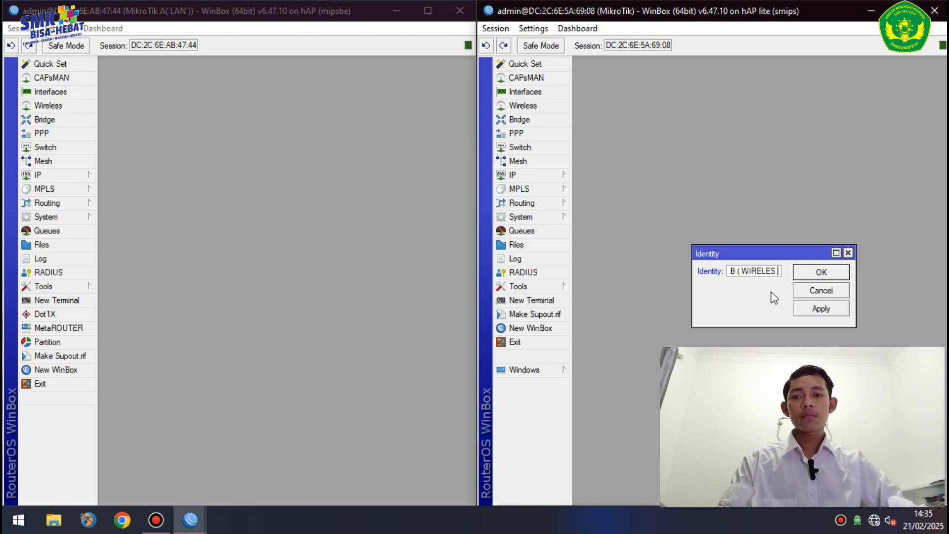
type(" )")
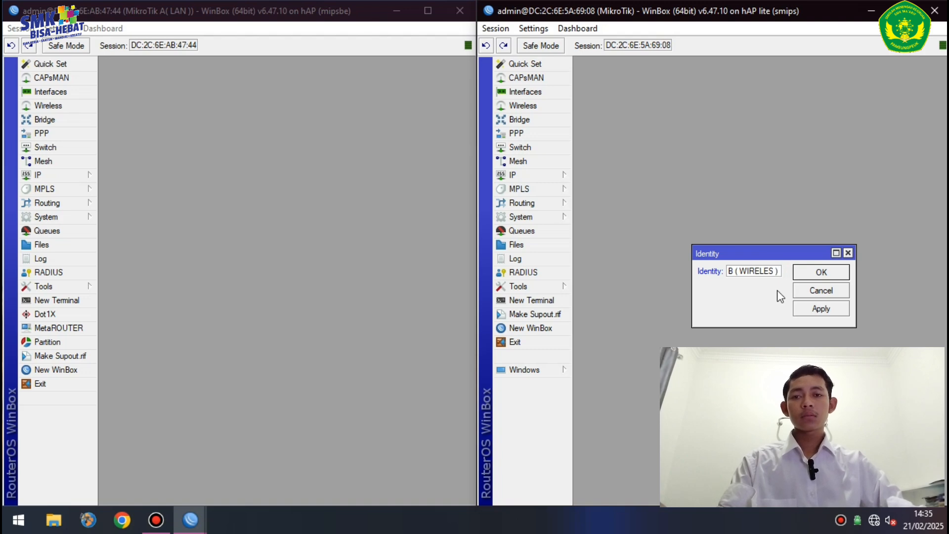
left_click(815, 309)
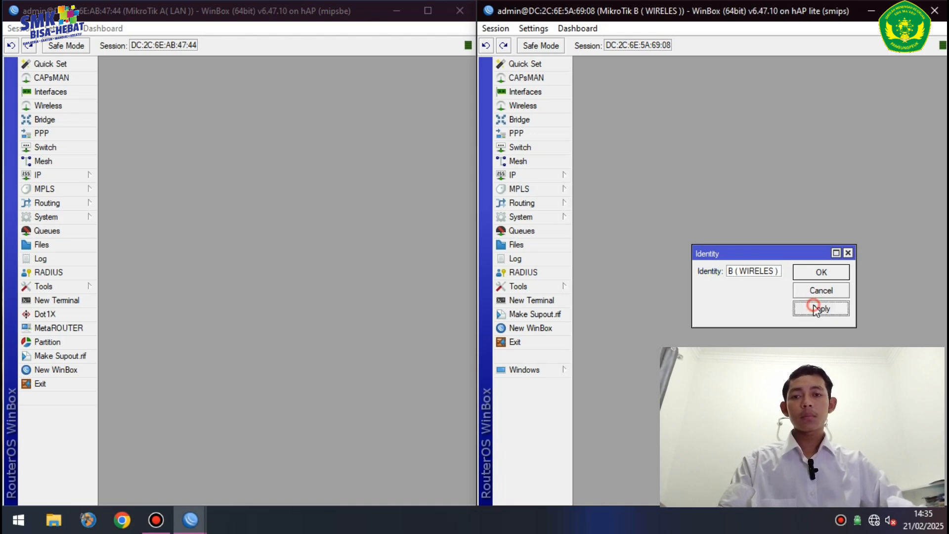
left_click(830, 274)
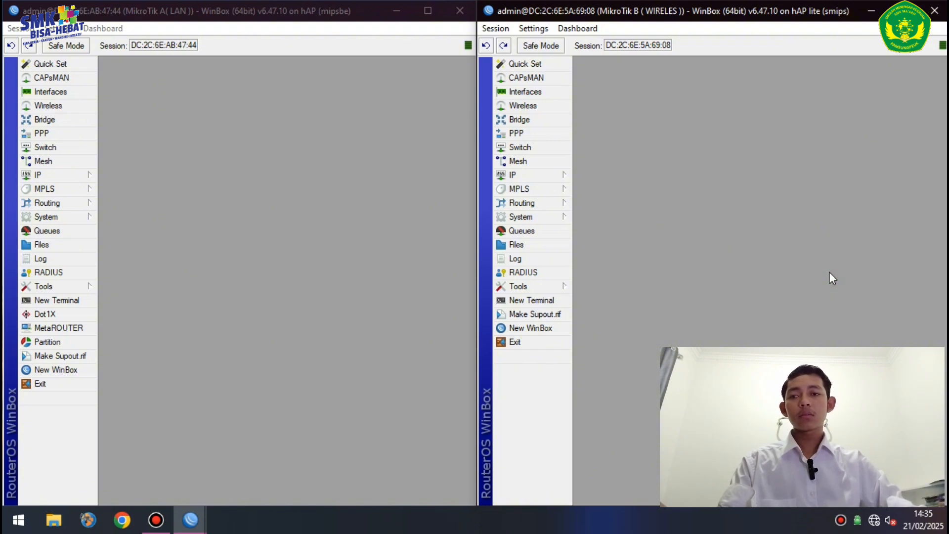
- Add address 192.210.10.2/24 on ether2 to router A's IP address list
left_click(59, 175)
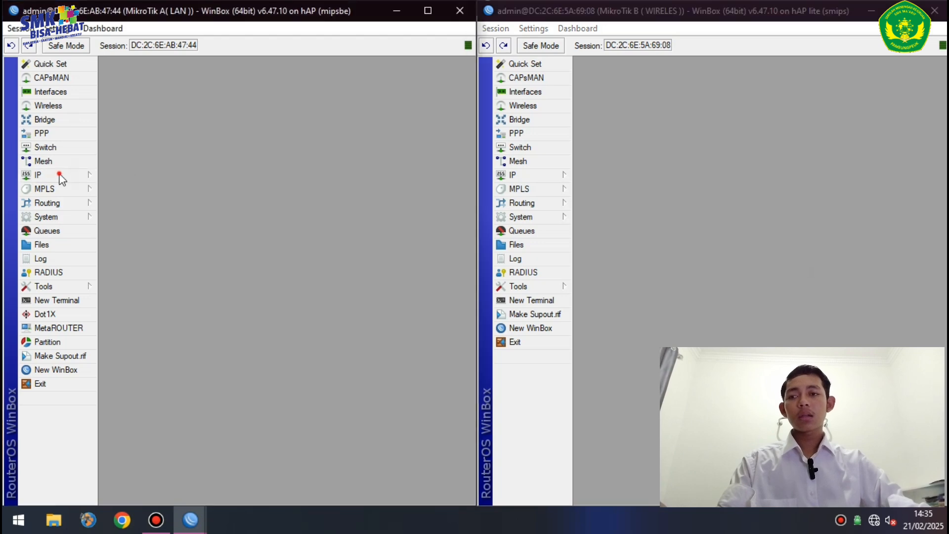
left_click(123, 189)
left_click(180, 185)
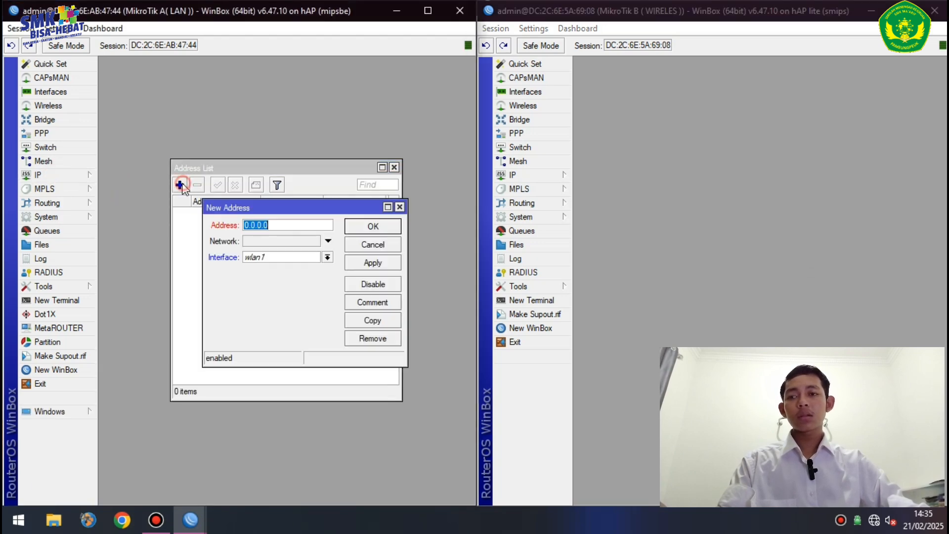
type("19")
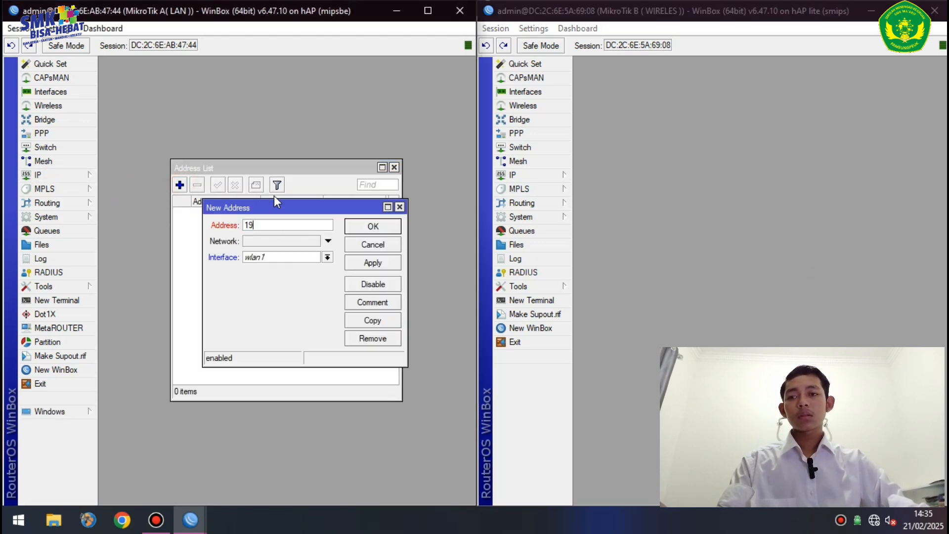
type("2.")
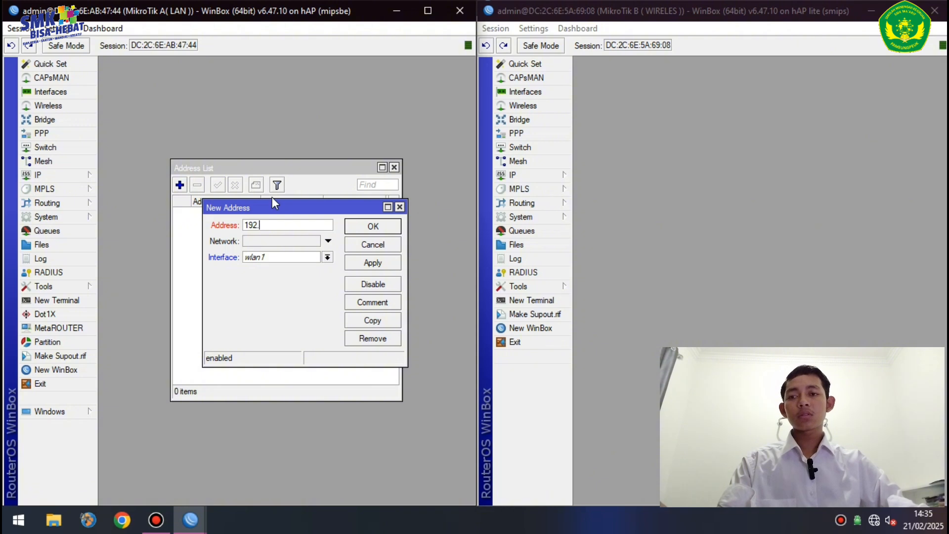
type("2")
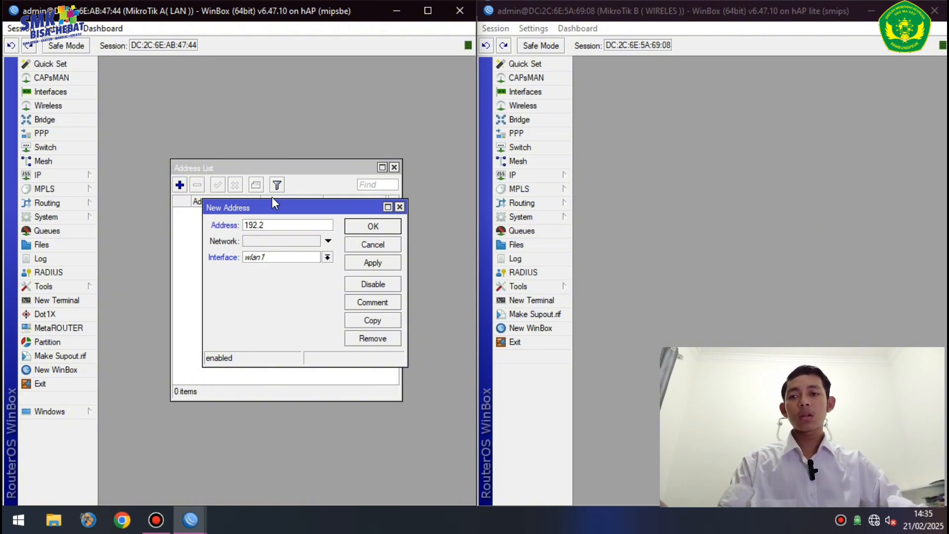
type("10.")
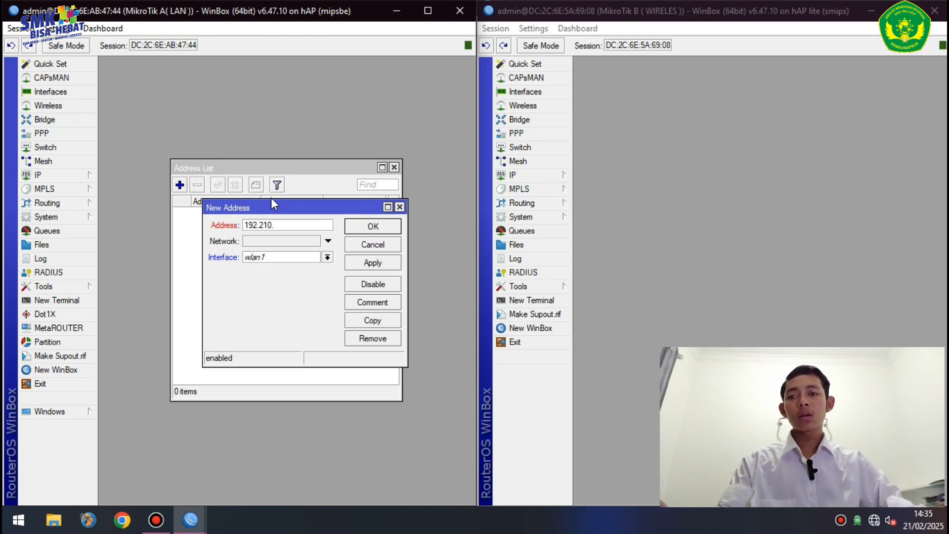
type("1")
type("0.")
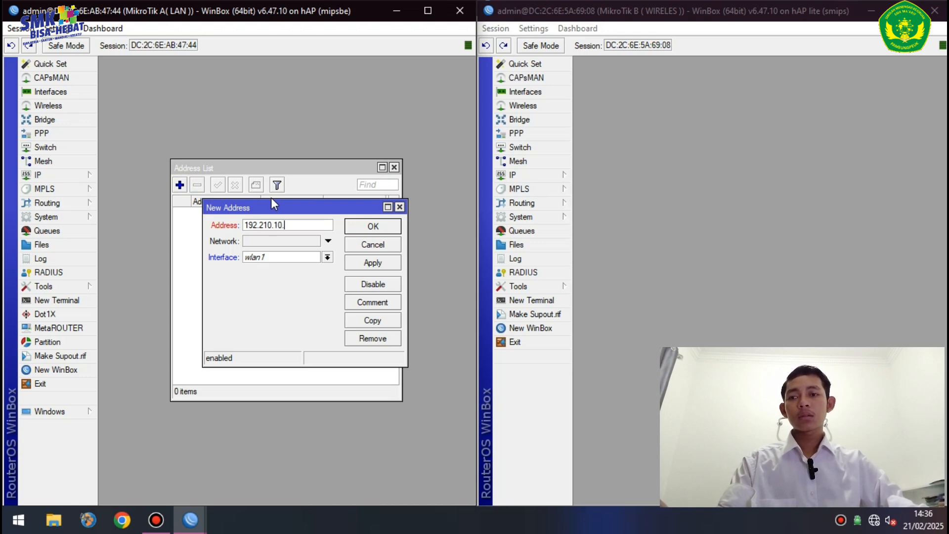
type("2/2")
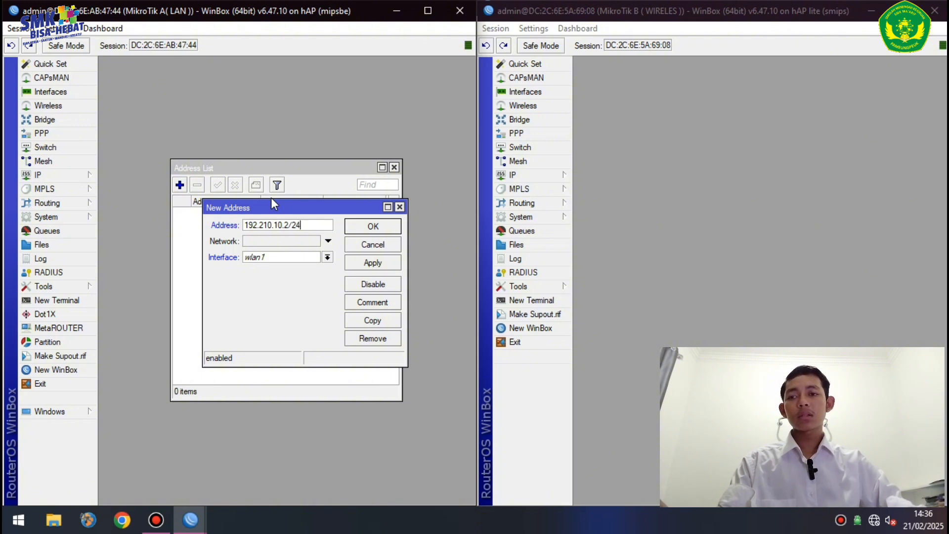
left_click(310, 258)
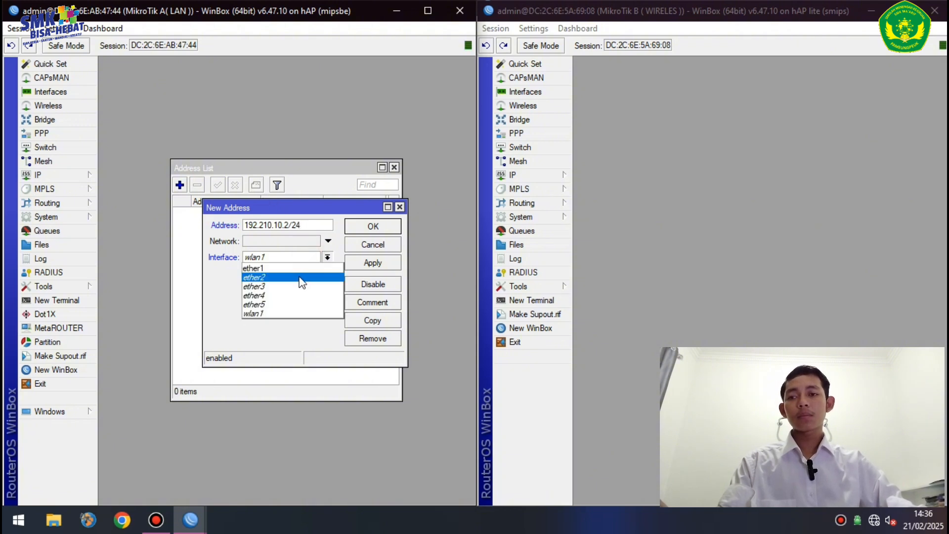
left_click(300, 277)
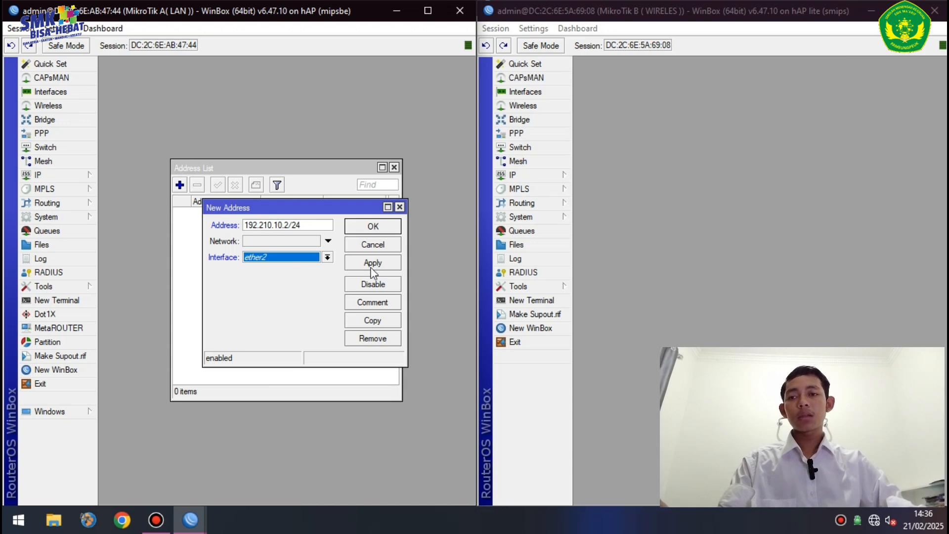
left_click(369, 269)
left_click(381, 224)
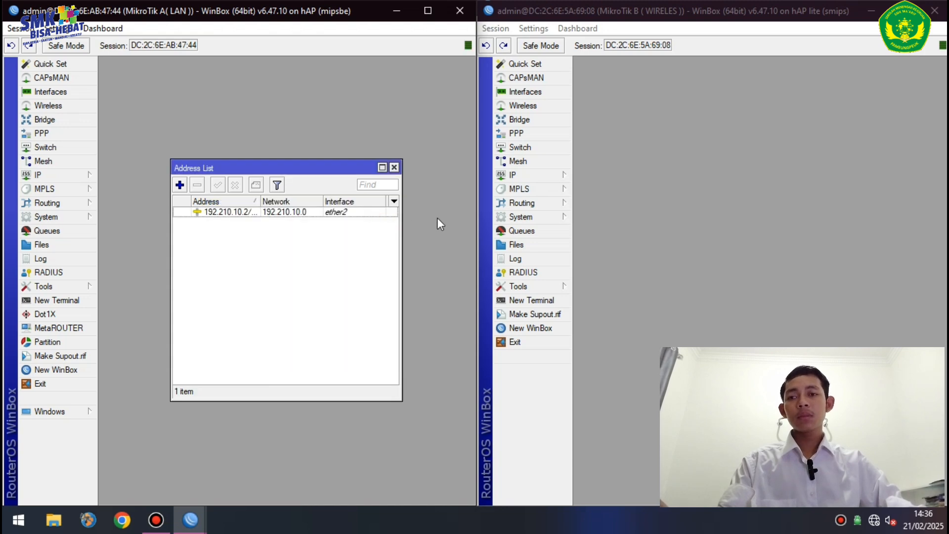
left_click(526, 176)
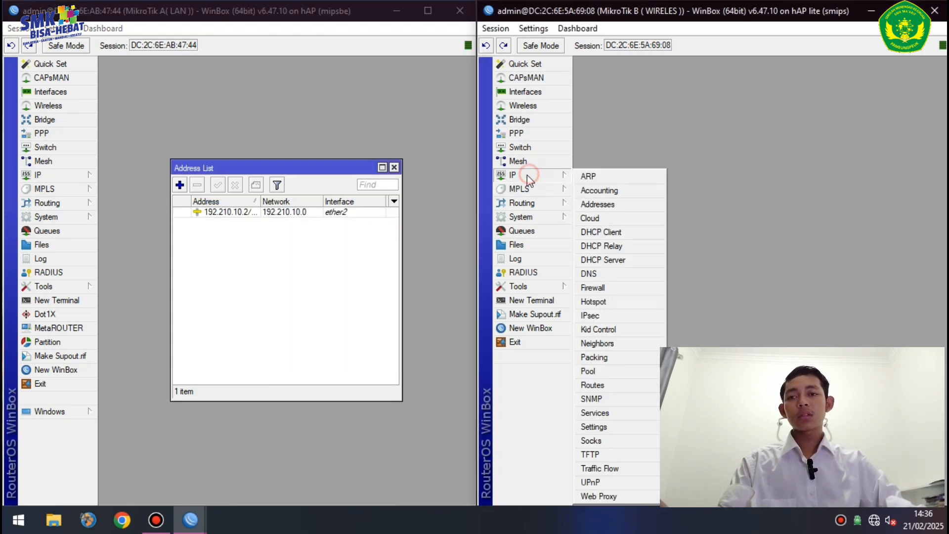
- Add address 192.110.20.2/24 on wlan1 to router B's IP address list
left_click(600, 204)
left_click(698, 164)
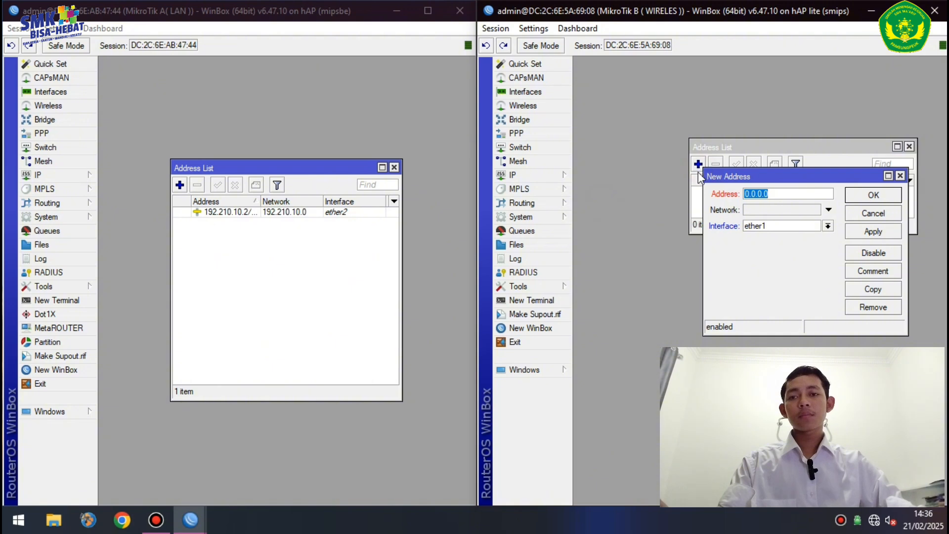
type("192")
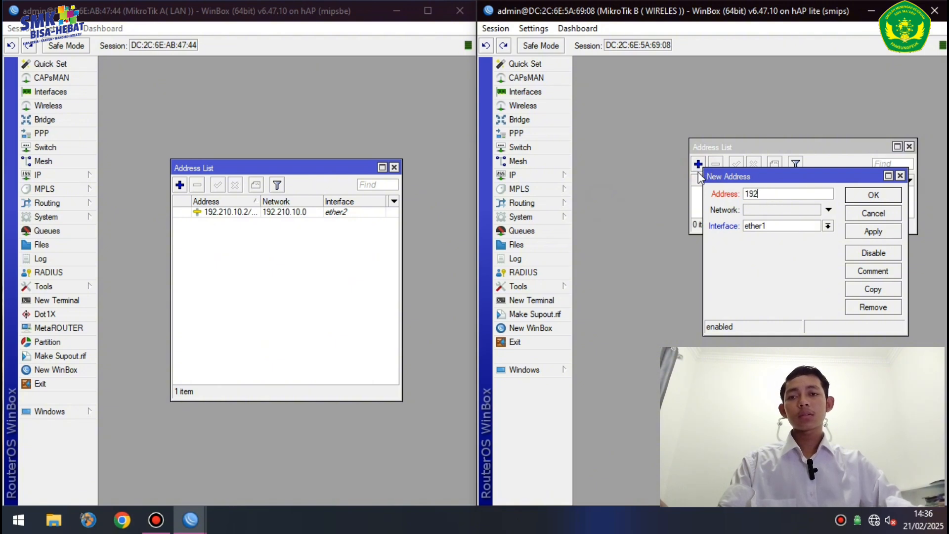
type(".110.2")
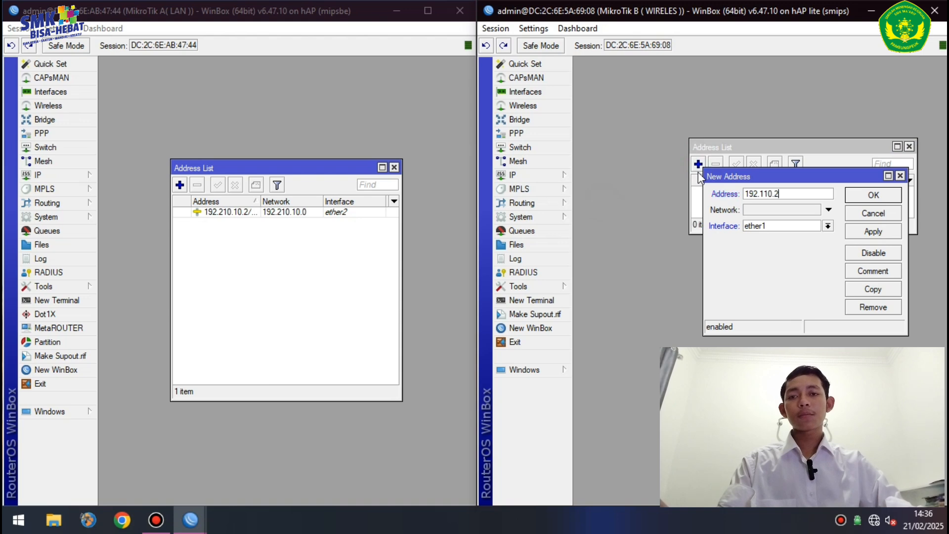
type("0.2")
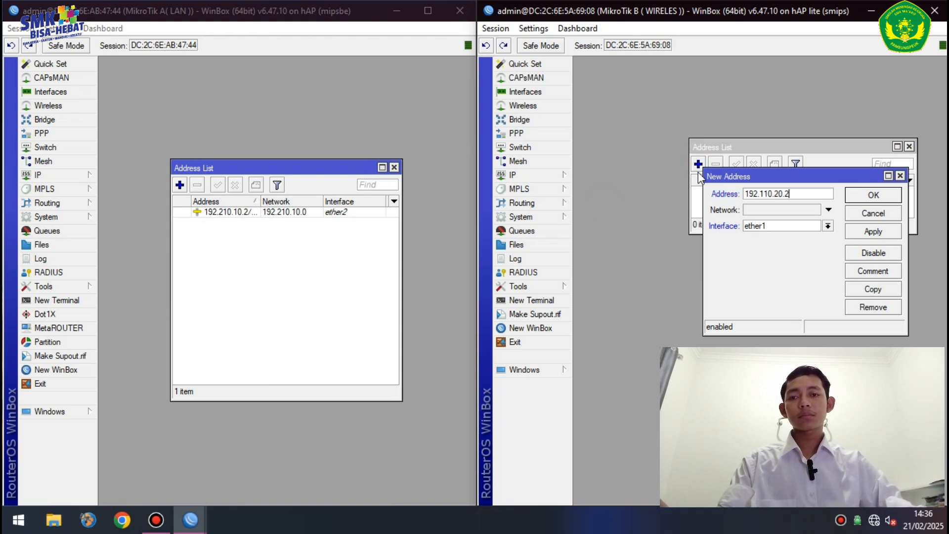
type("/24")
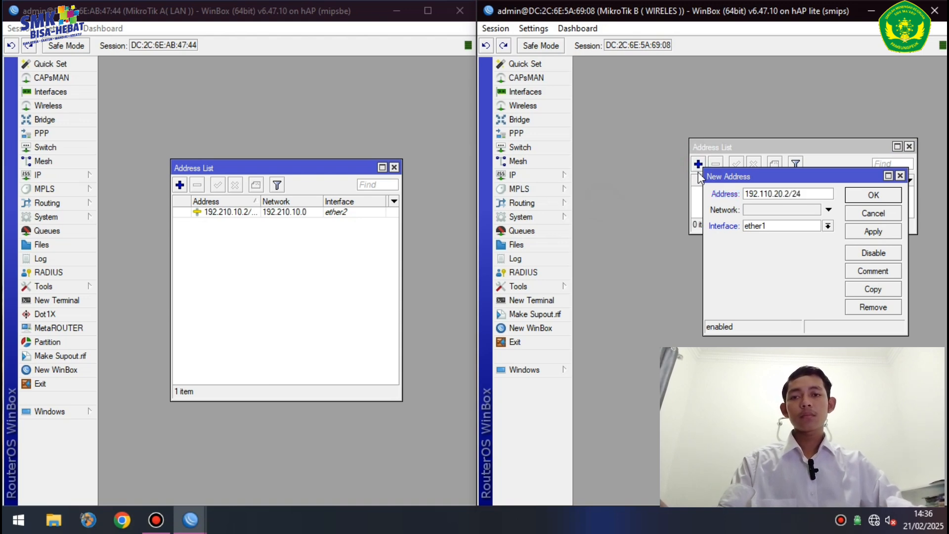
left_click(774, 226)
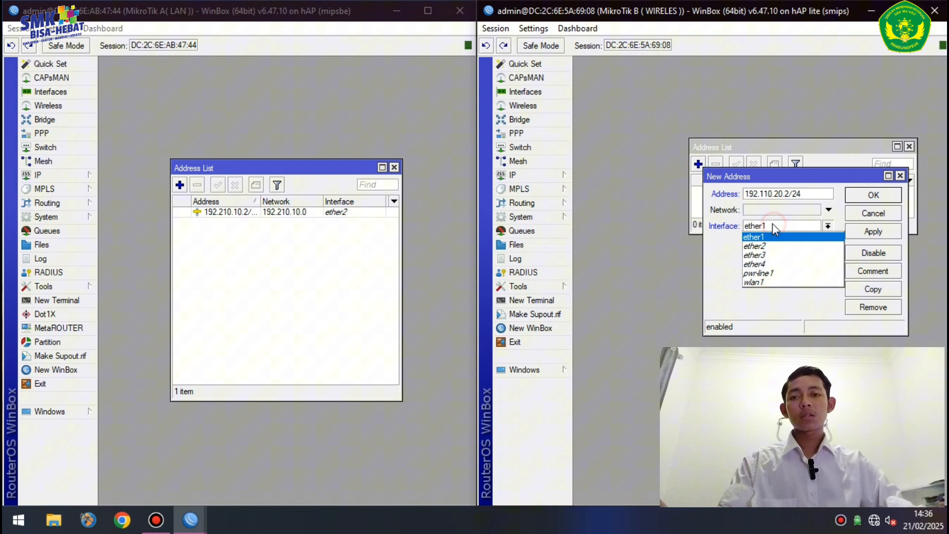
left_click(783, 281)
left_click(885, 229)
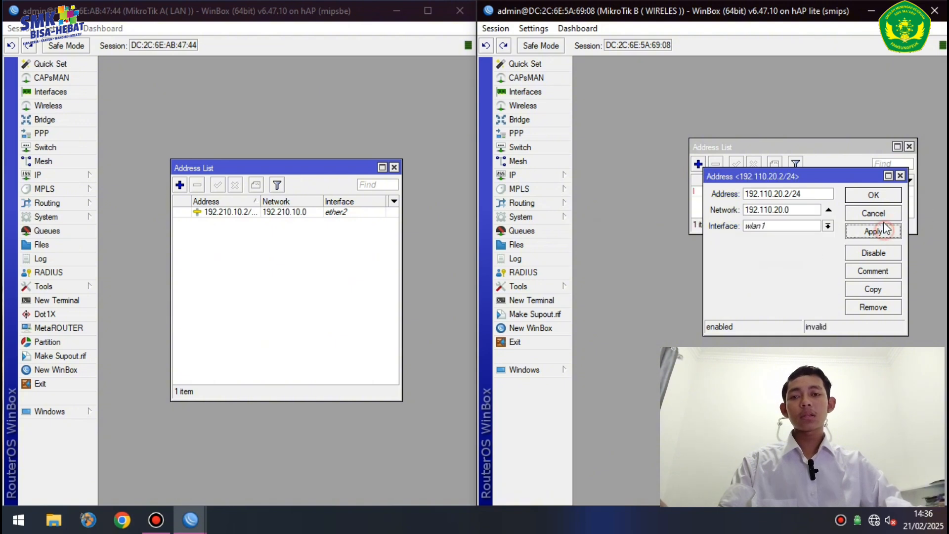
left_click(890, 197)
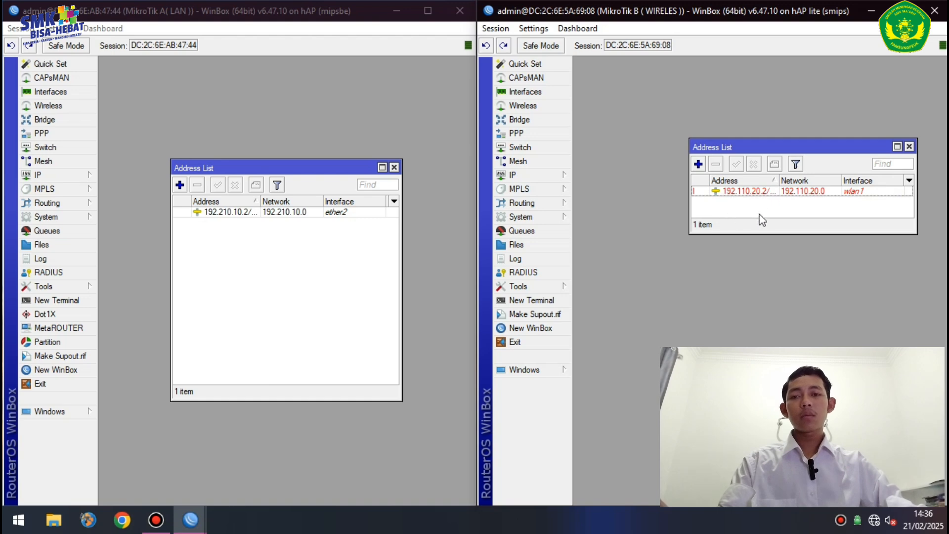
- Enable the wlan1 interface in router B's Wireless list
left_click(550, 109)
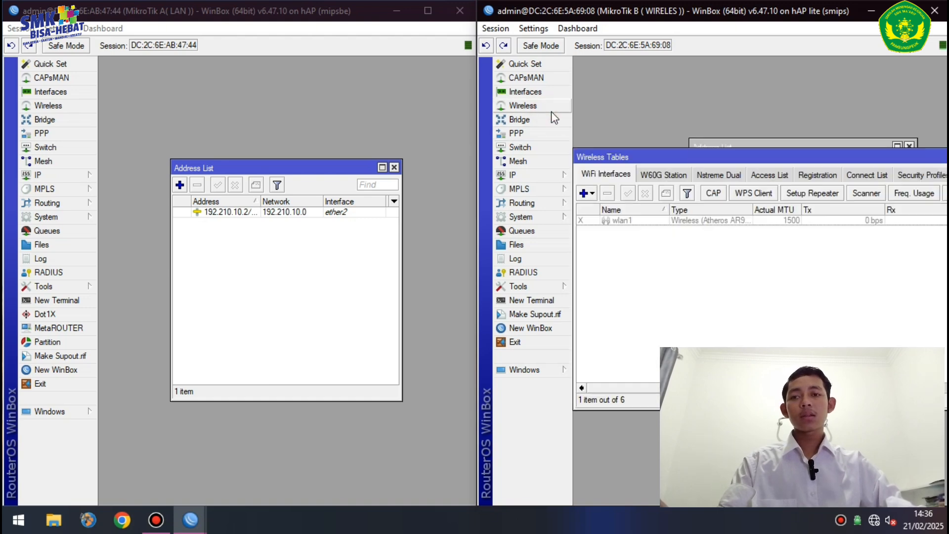
left_click(624, 220)
left_click(628, 193)
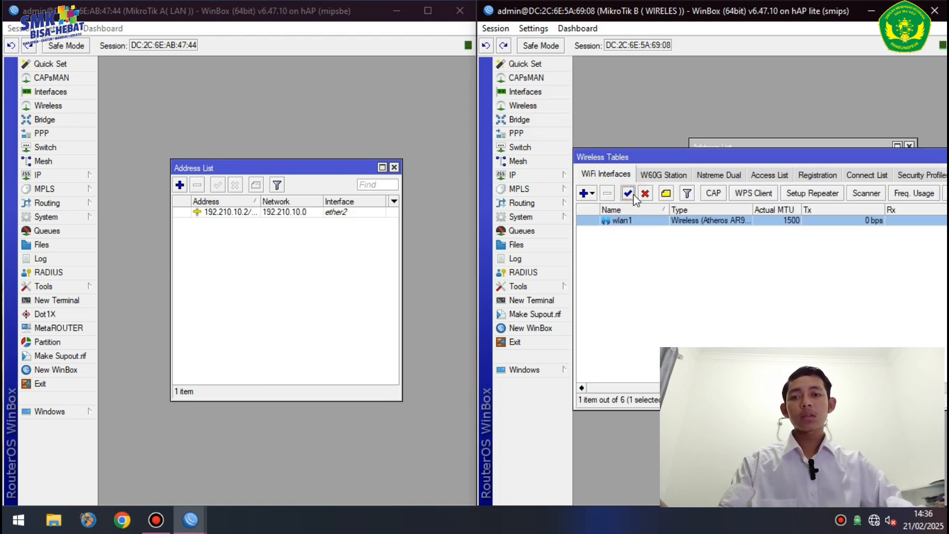
- Set wlan1 to ap bridge mode, band 2GHz-B/G/N, channel width 20/40MHz Ce
left_click(736, 130)
left_click(749, 143)
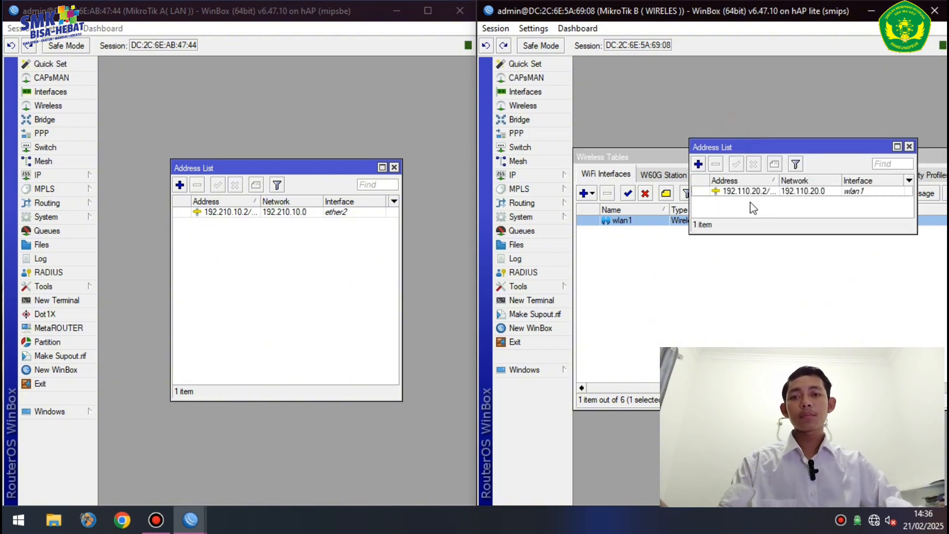
left_click(675, 255)
left_click(626, 221)
double_click(626, 221)
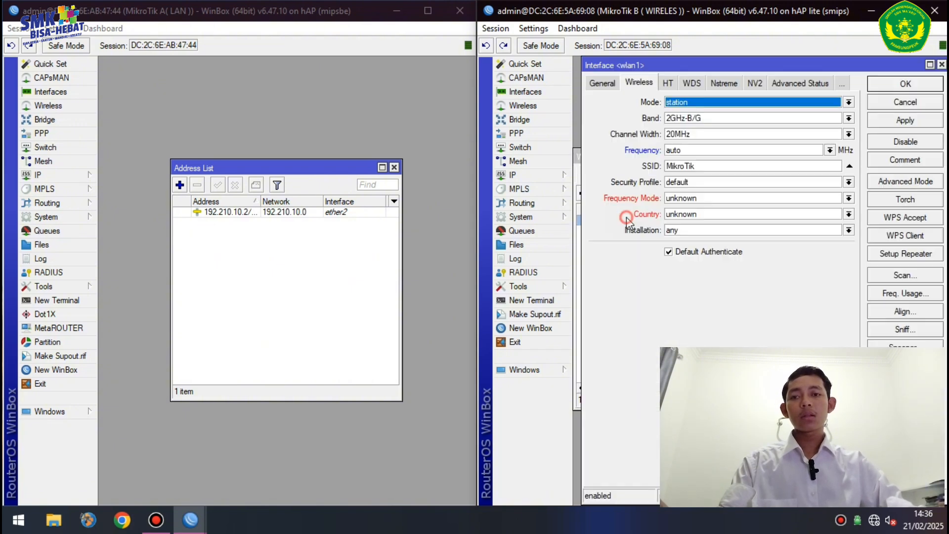
left_click(706, 103)
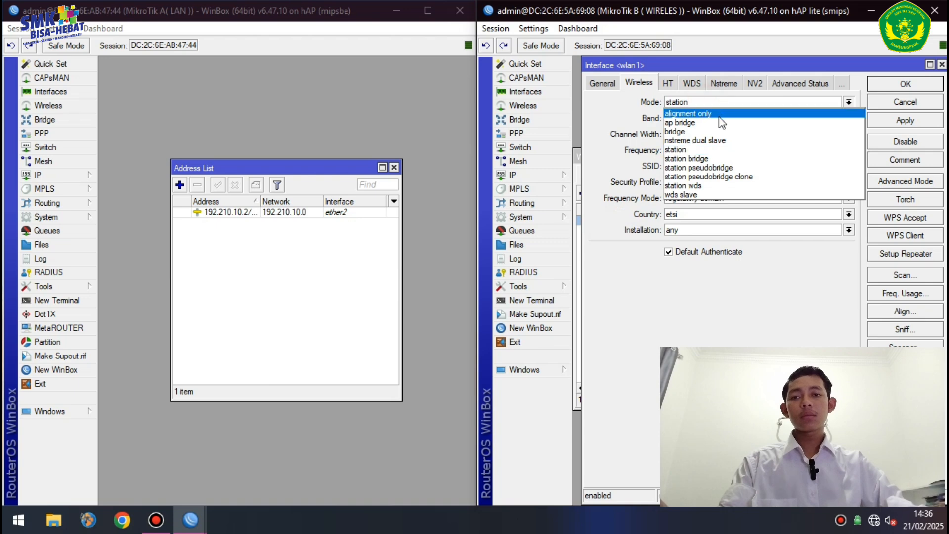
left_click(711, 123)
left_click(707, 120)
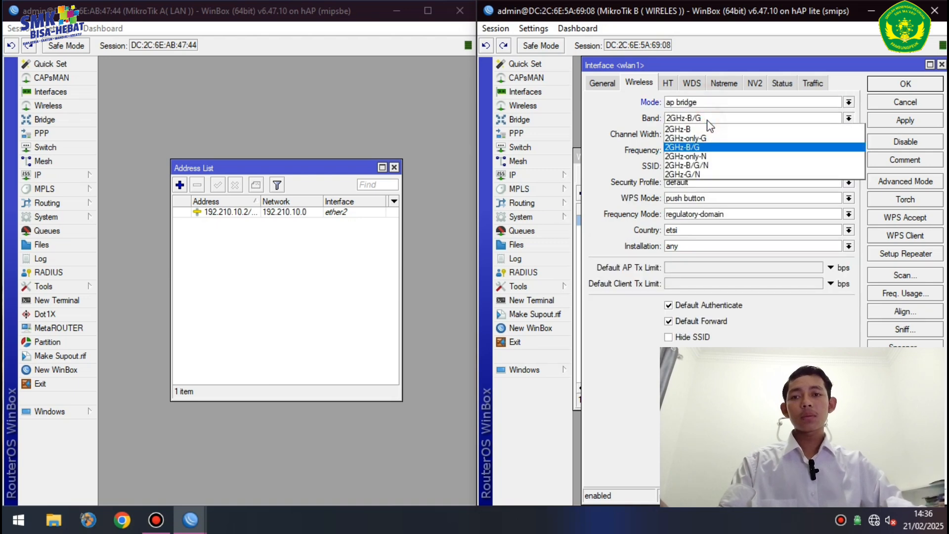
left_click(707, 168)
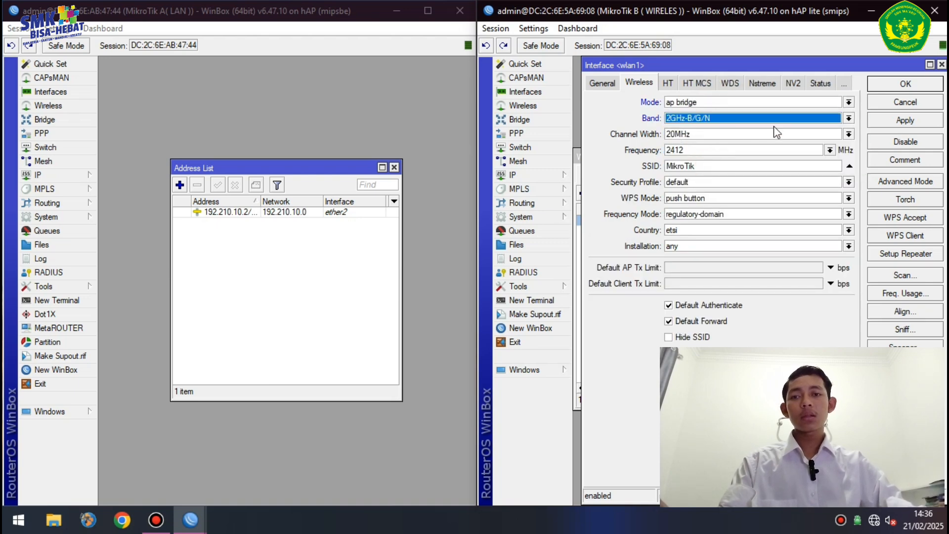
left_click(849, 135)
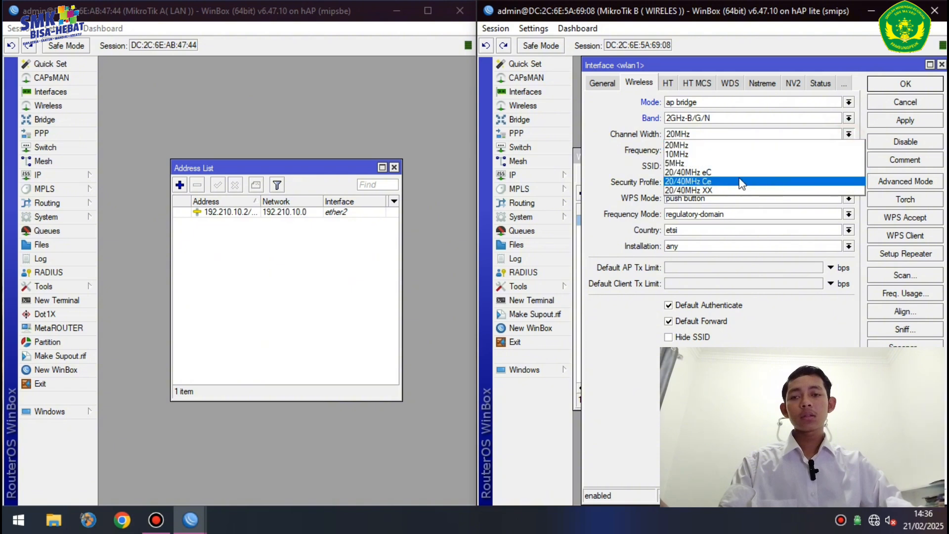
left_click(701, 181)
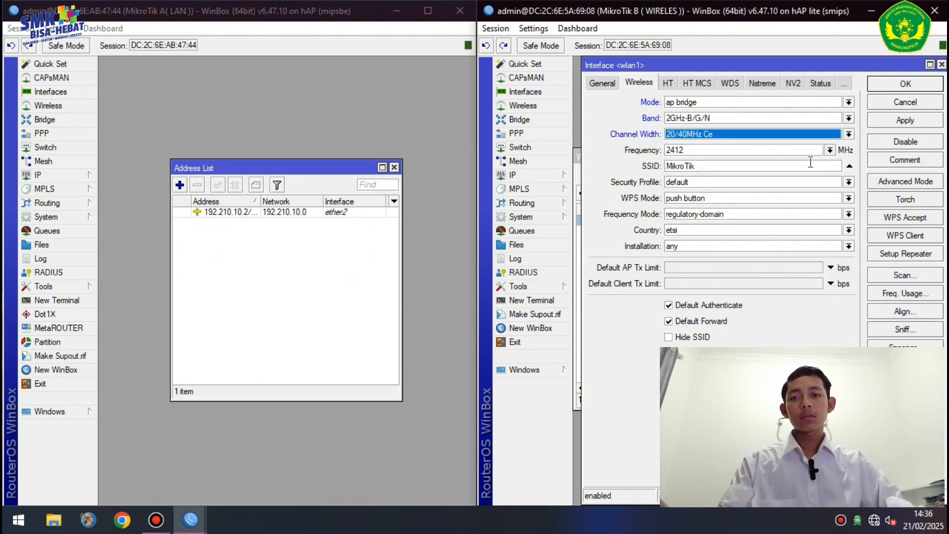
- Replace the SSID MikroTik with UKK_10 and save wlan1's settings
double_click(704, 169)
key("BackSpace")
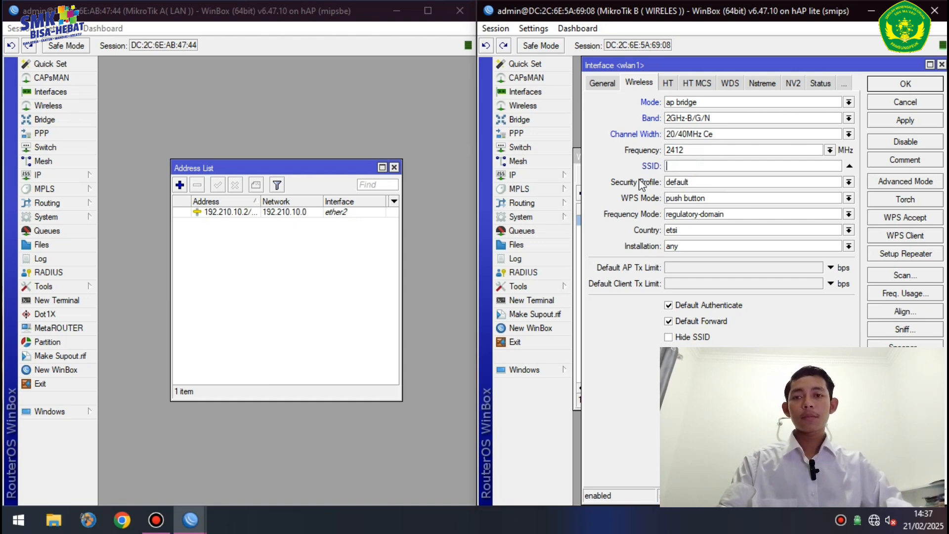
type("UKK-")
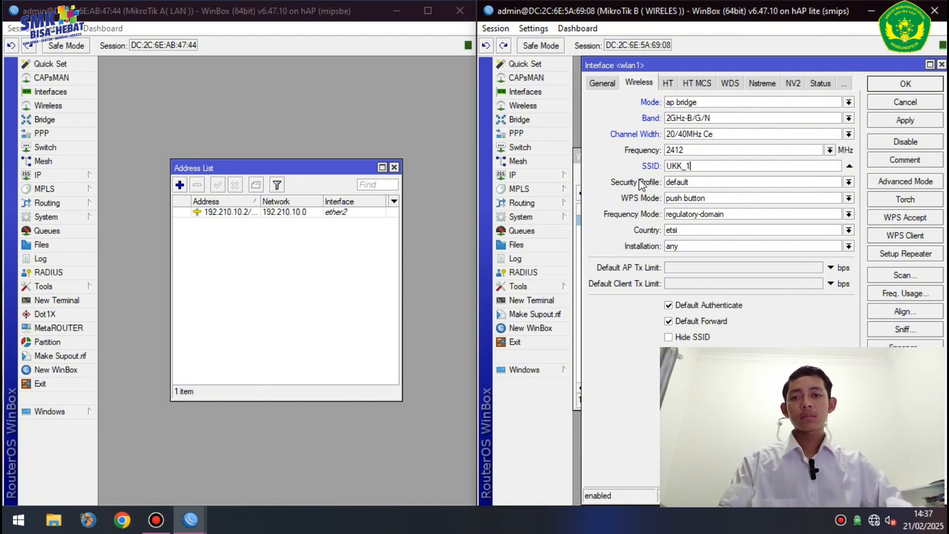
left_click(897, 120)
left_click(914, 85)
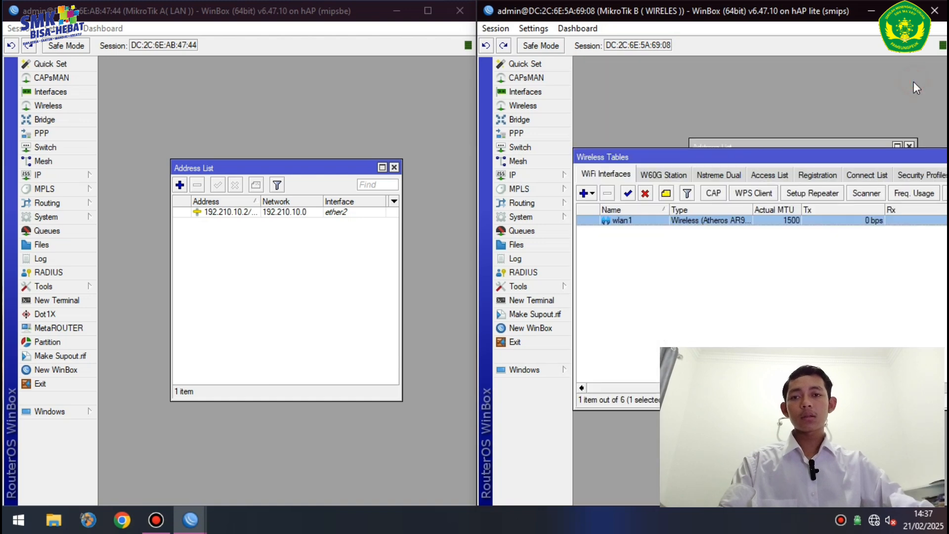
- Add a DHCP client on router A's ether1 interface
left_click(78, 176)
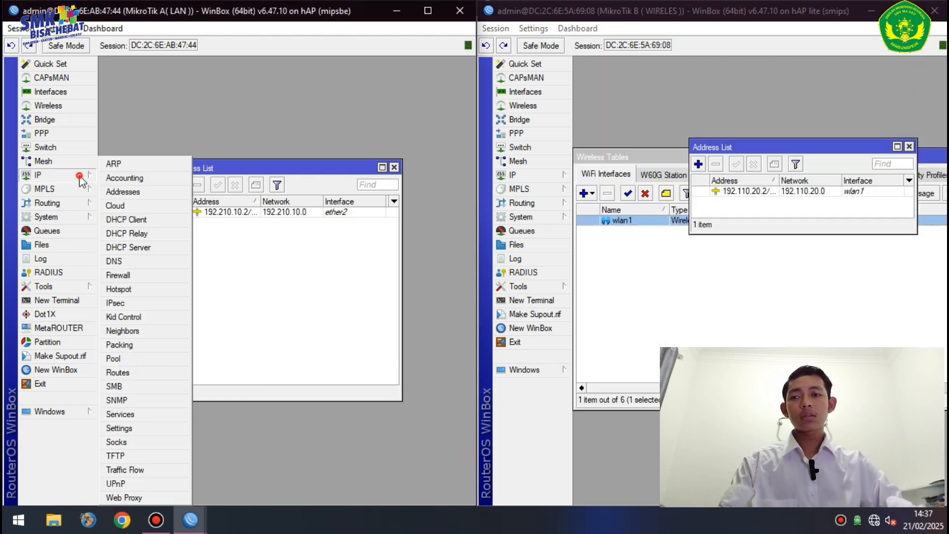
left_click(153, 221)
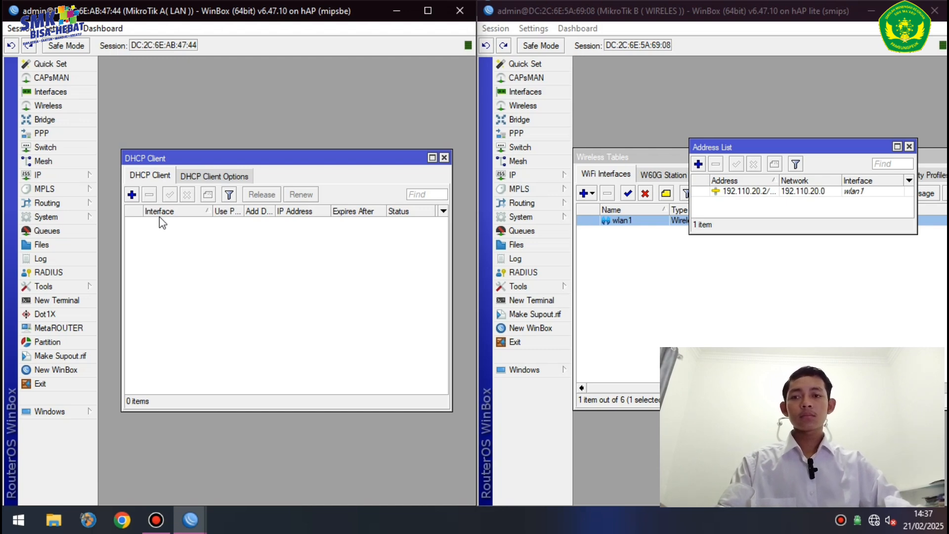
left_click(131, 194)
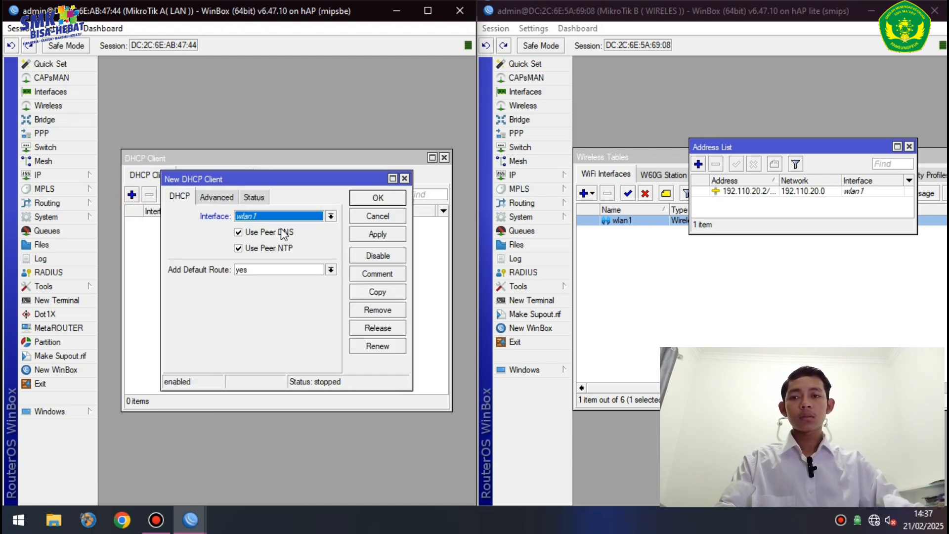
left_click(308, 217)
left_click(310, 215)
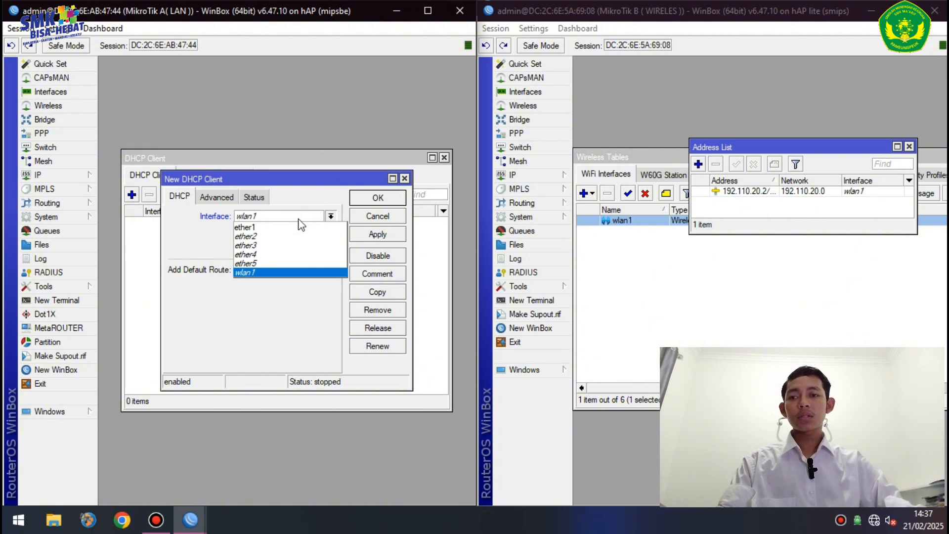
left_click(299, 219)
left_click(308, 216)
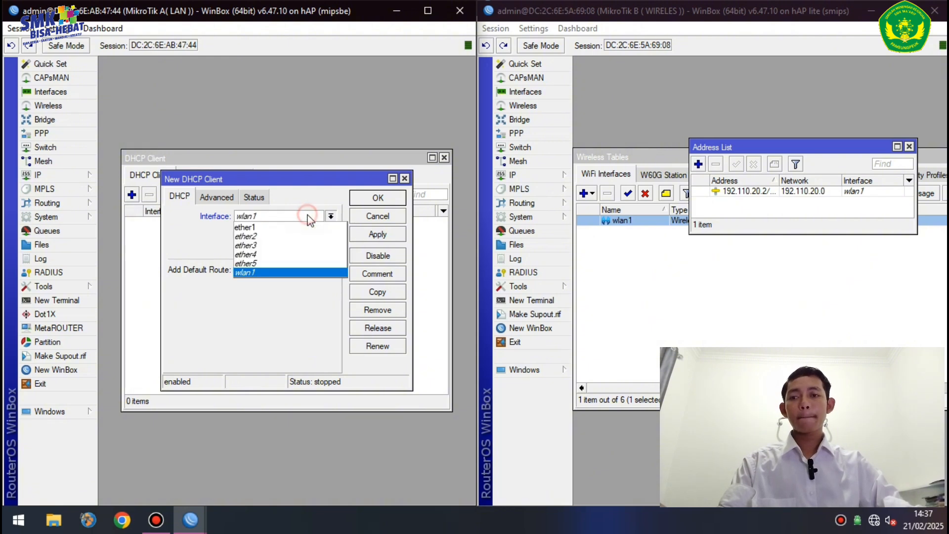
left_click(277, 227)
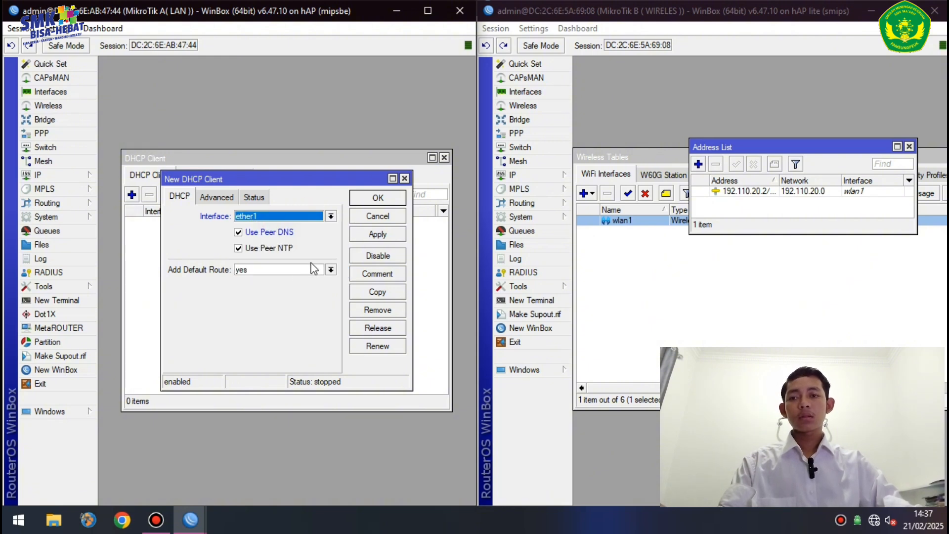
left_click(375, 233)
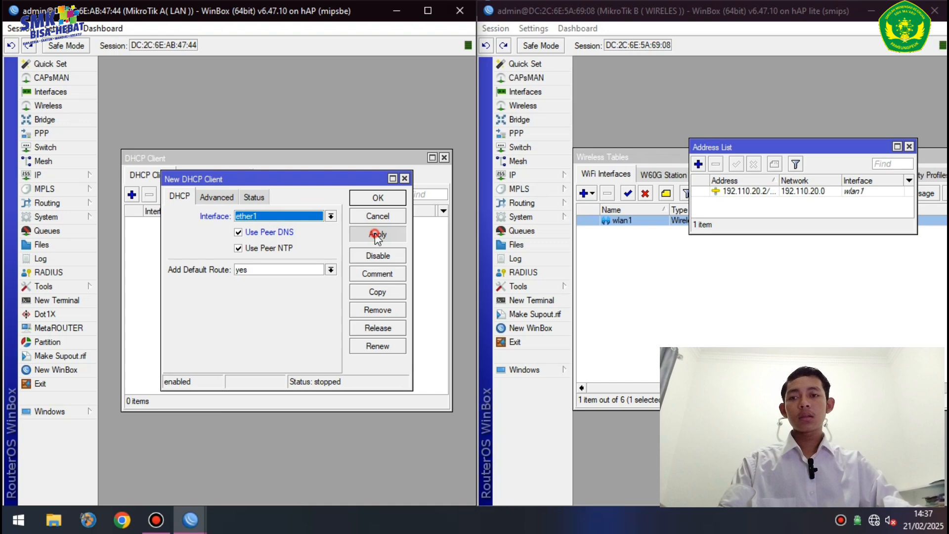
left_click(392, 202)
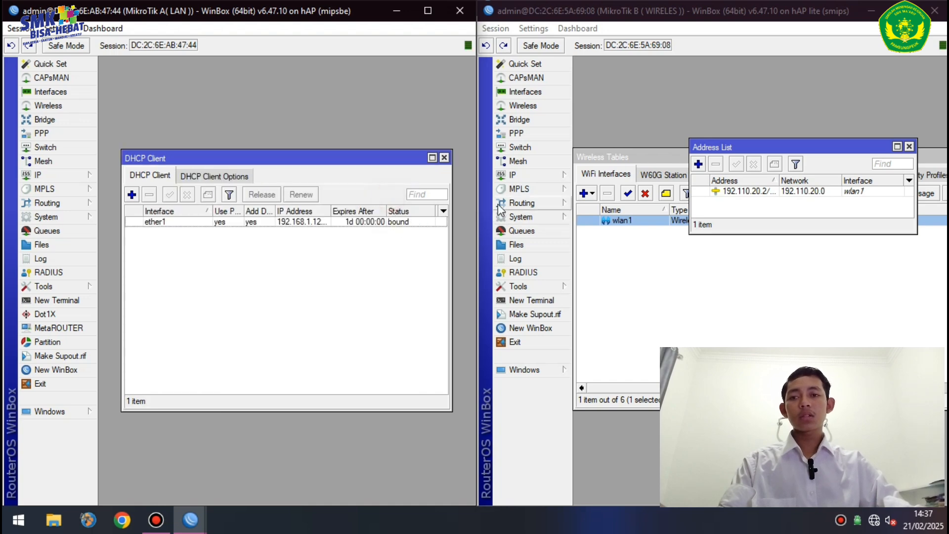
left_click(558, 176)
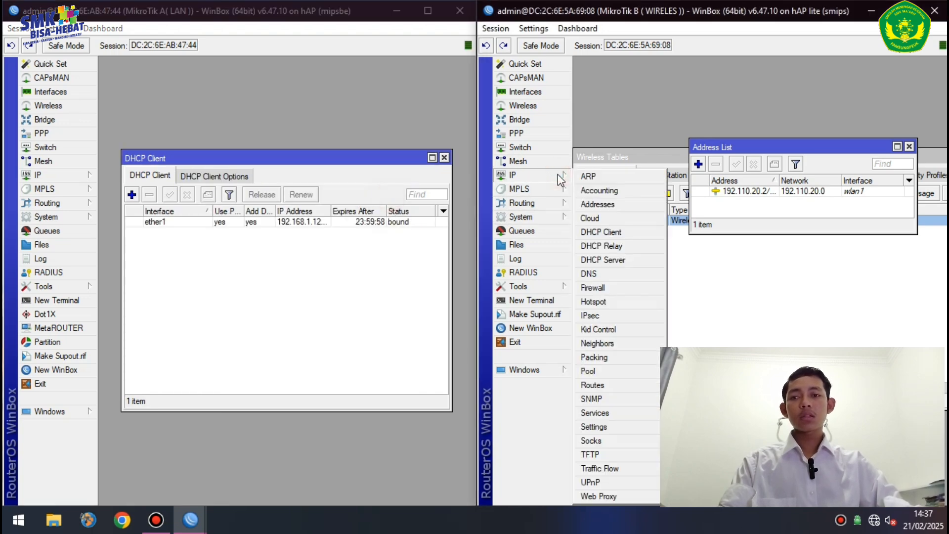
- Add a DHCP client on router B's ether1 with Add Default Route set to no
left_click(630, 233)
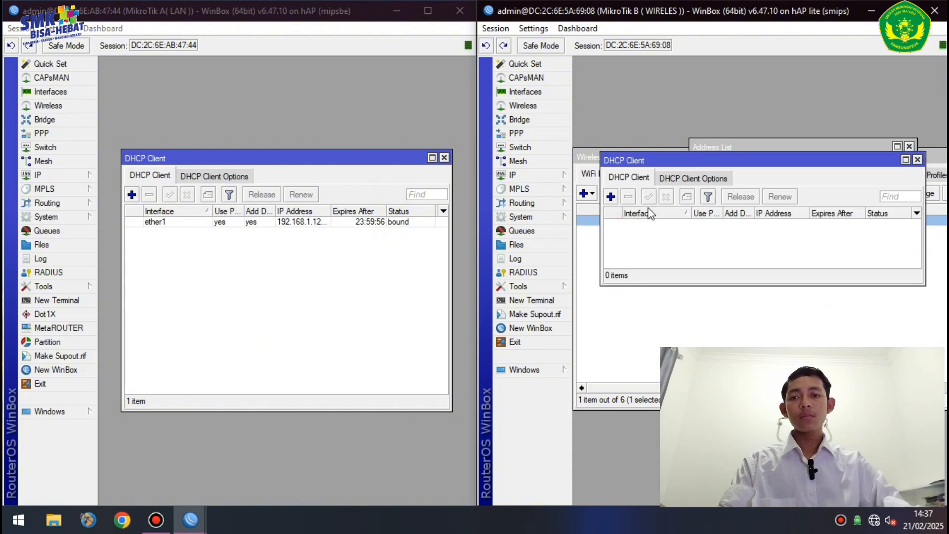
left_click(611, 198)
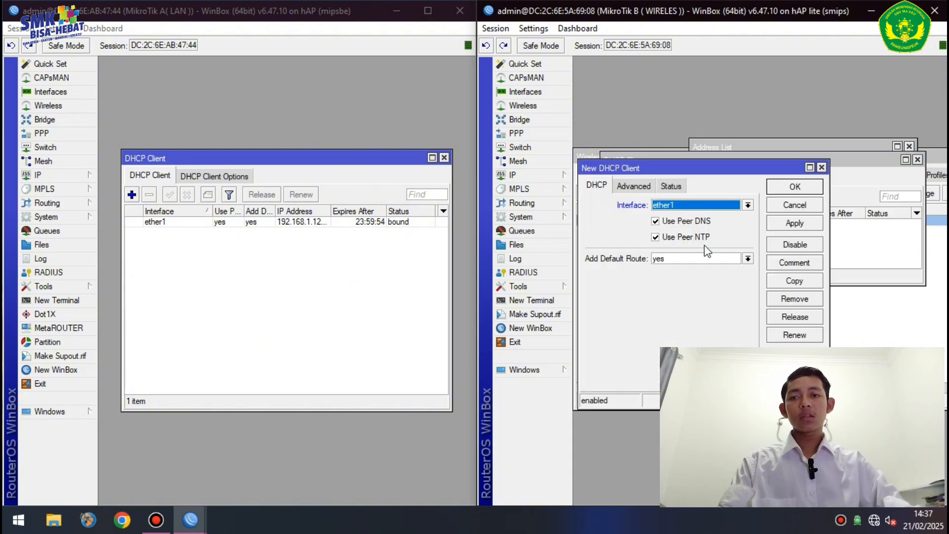
left_click(667, 260)
left_click(668, 271)
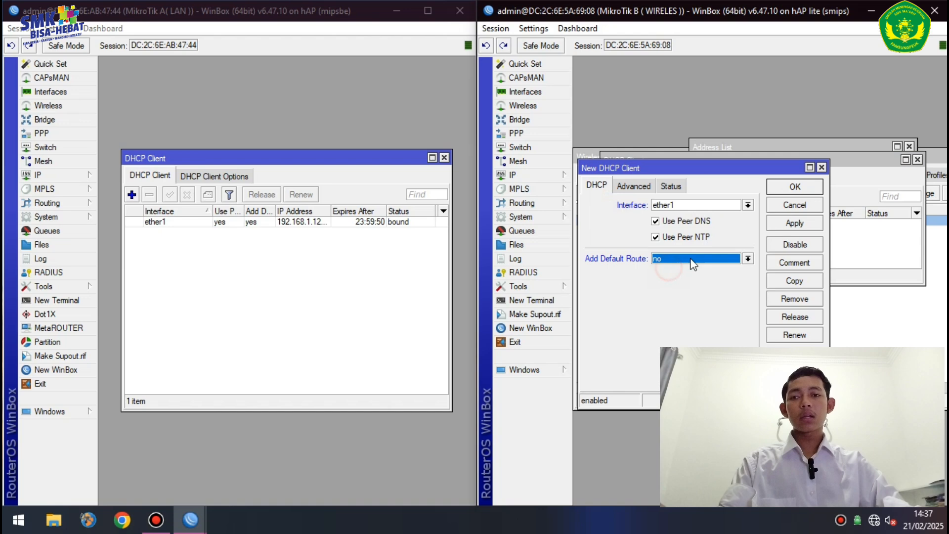
left_click(787, 222)
left_click(794, 186)
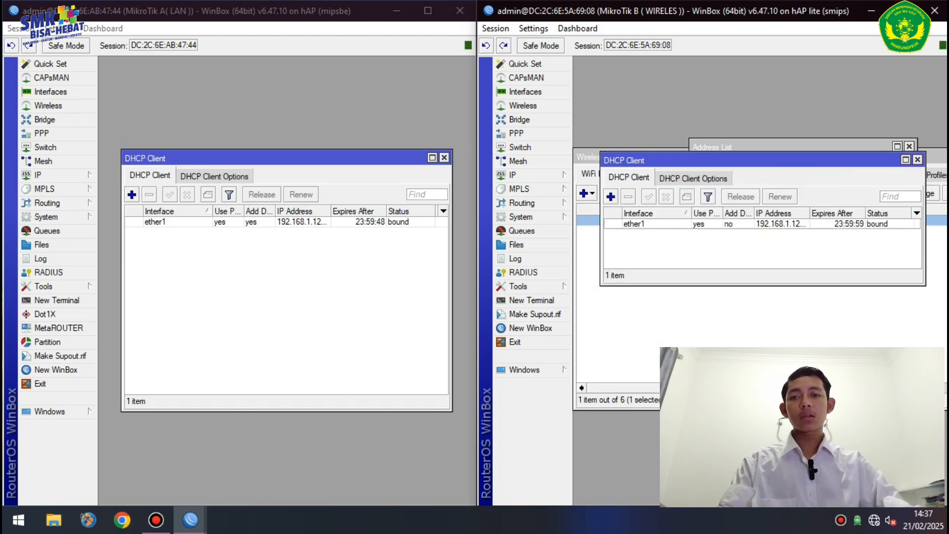
left_click(553, 176)
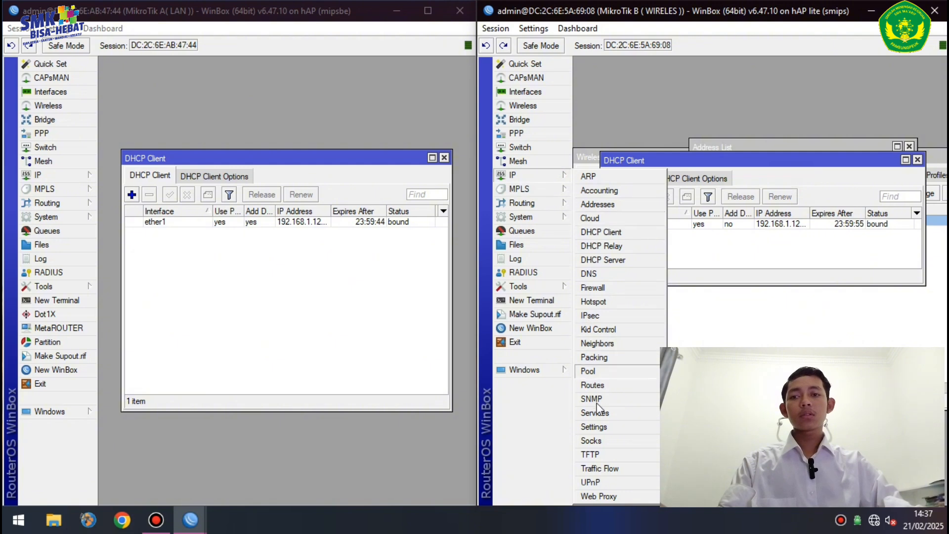
- Add a static route 0.0.0.0/0 via gateway 192.168.1.1 on router B
left_click(611, 386)
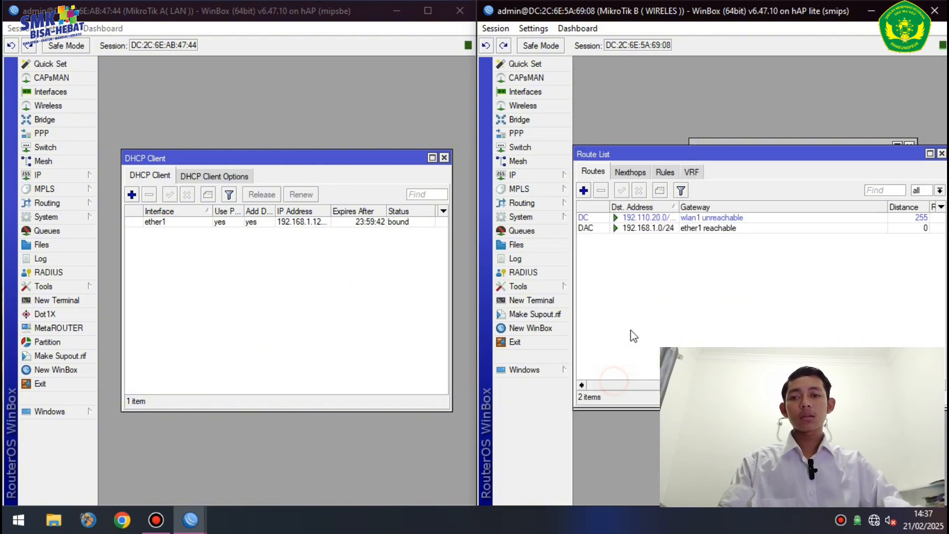
left_click(583, 191)
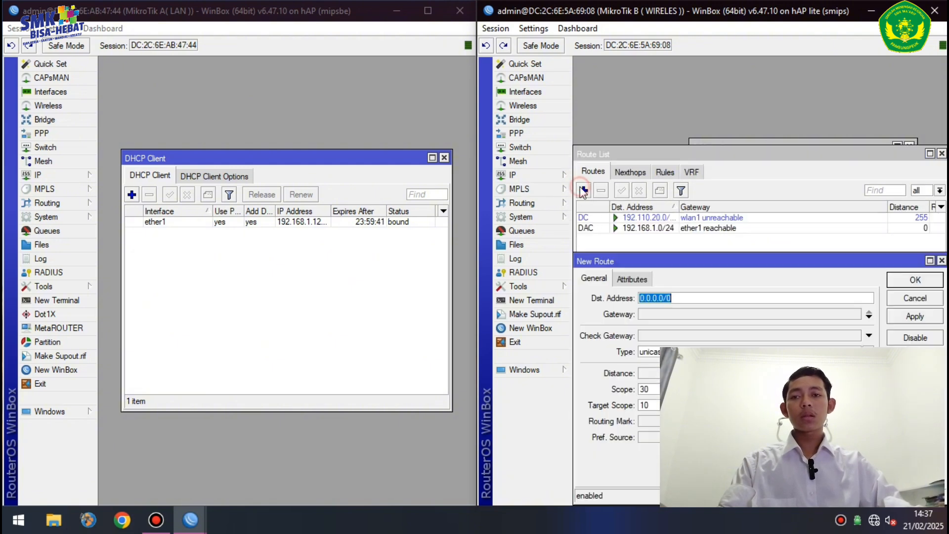
left_click(665, 315)
type("19")
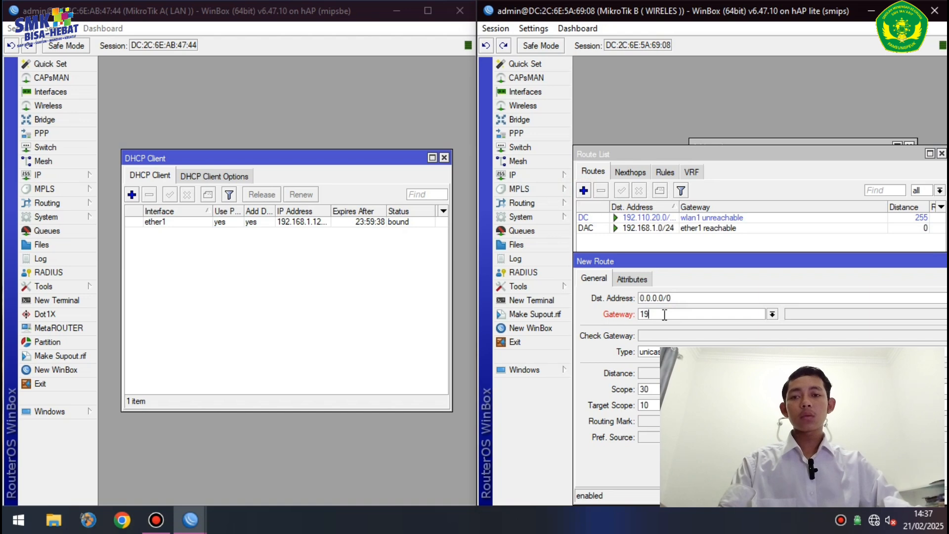
type("2.168")
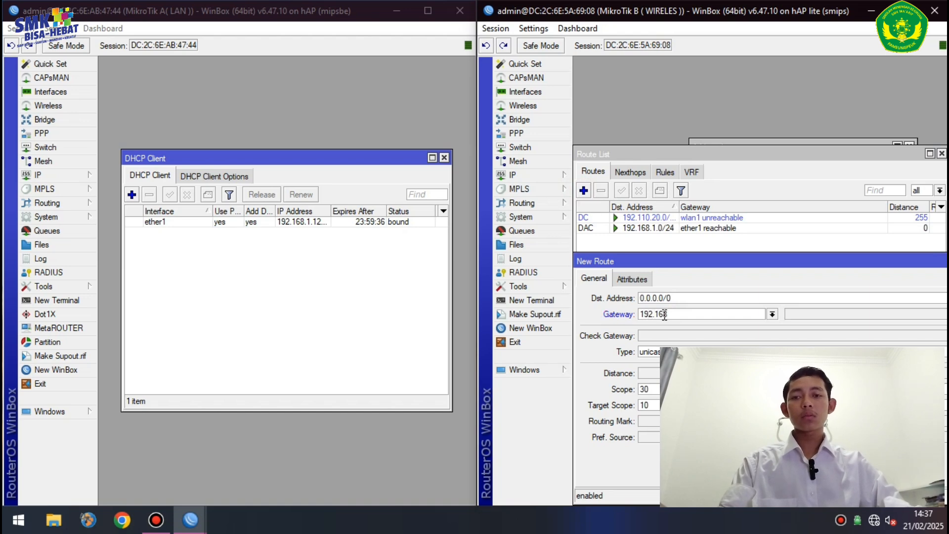
type(".1.1")
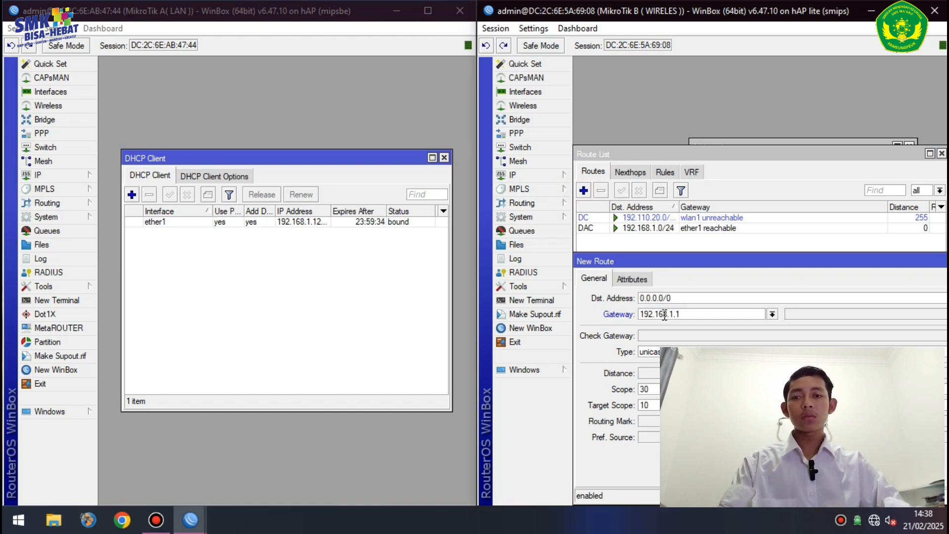
left_click_drag(857, 255, 645, 249)
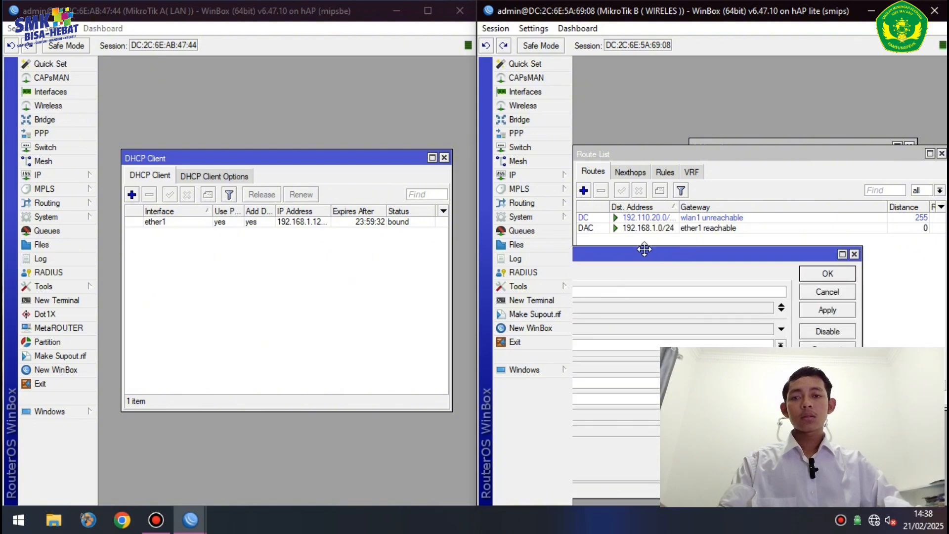
left_click(827, 310)
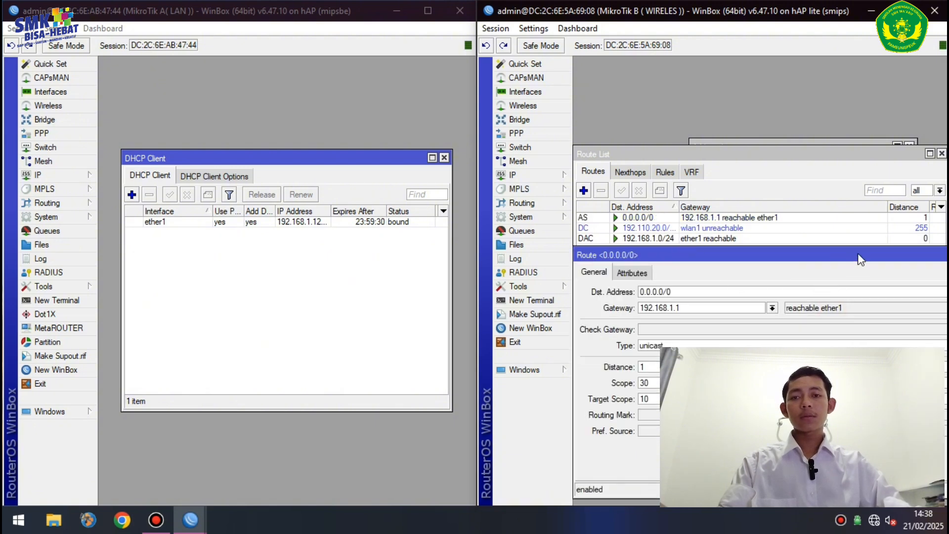
left_click(789, 281)
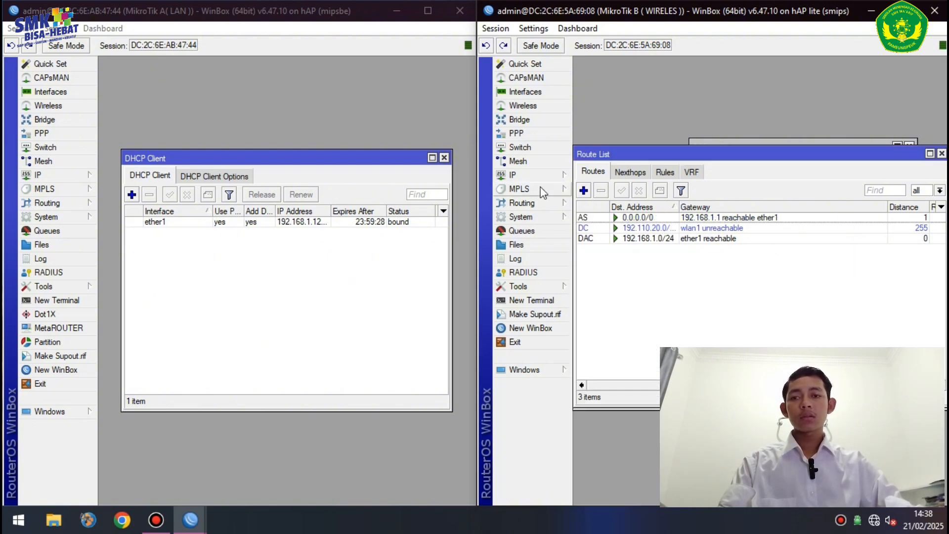
left_click(529, 175)
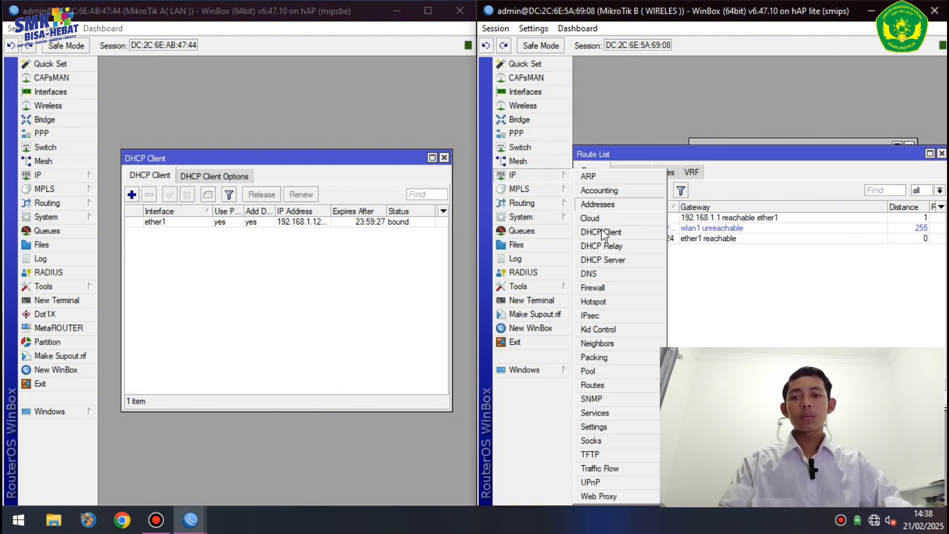
- Run DHCP Setup on router B's wlan1, keeping gateway 192.110.20.2 and adjusting the address pool
left_click(609, 260)
left_click(748, 209)
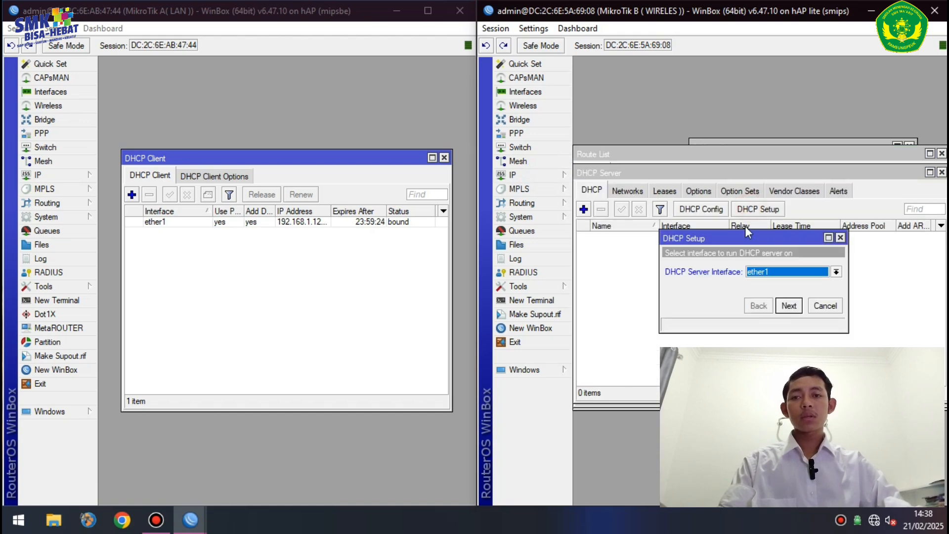
left_click(788, 271)
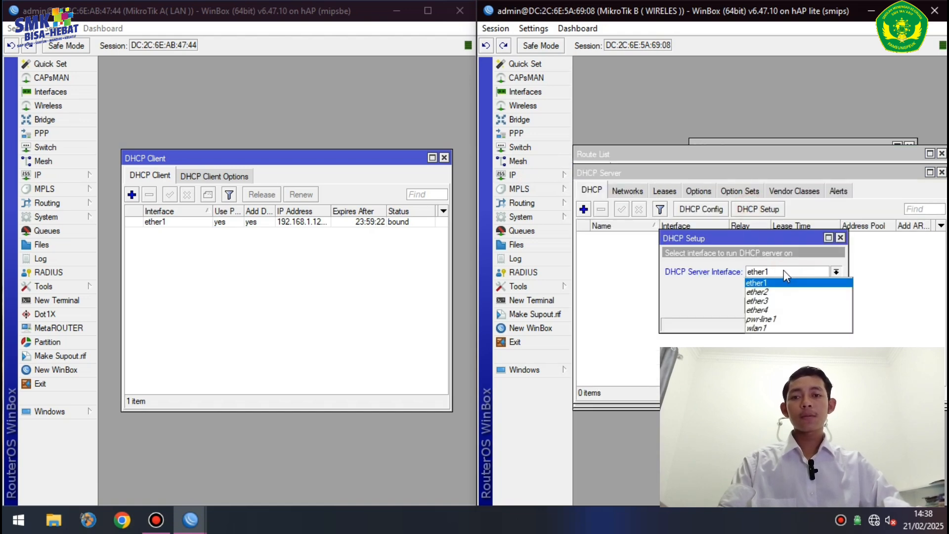
left_click(760, 332)
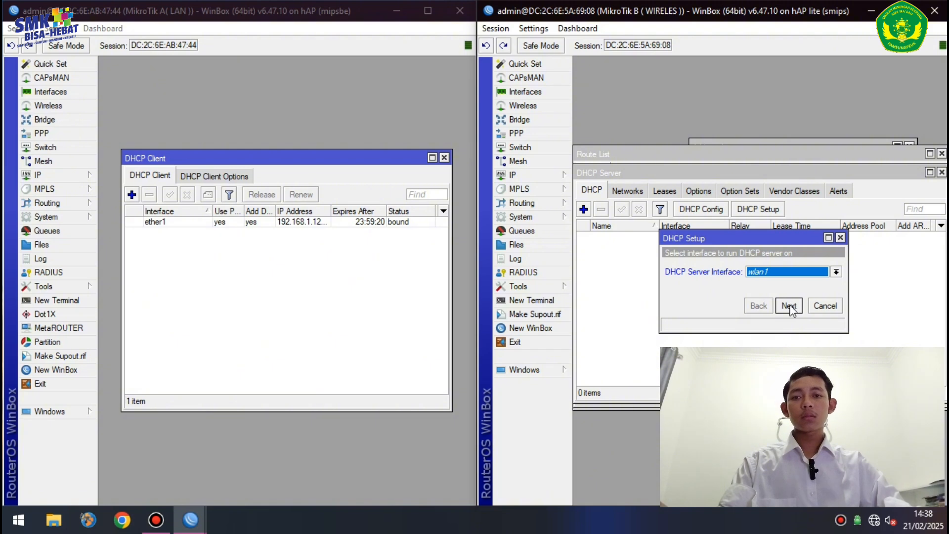
left_click(789, 306)
left_click(789, 305)
left_click(789, 305)
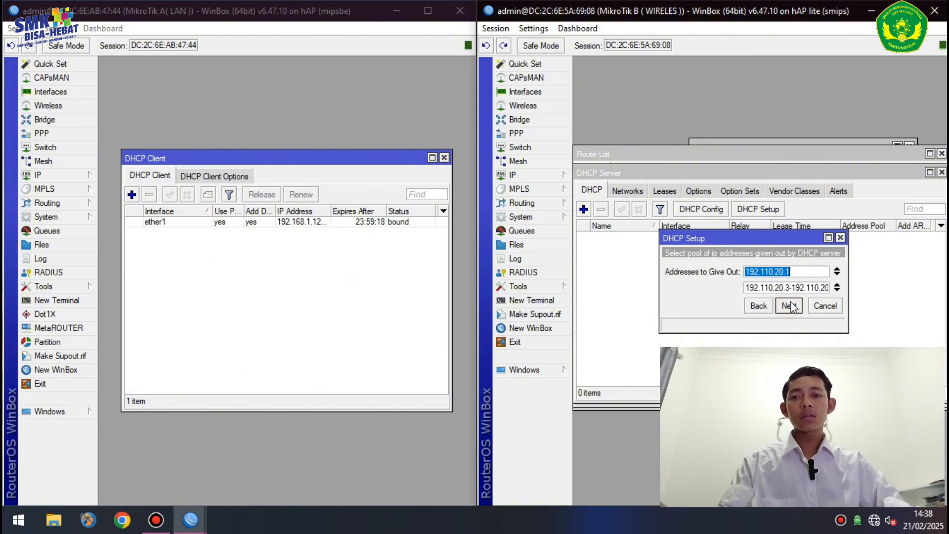
left_click(837, 272)
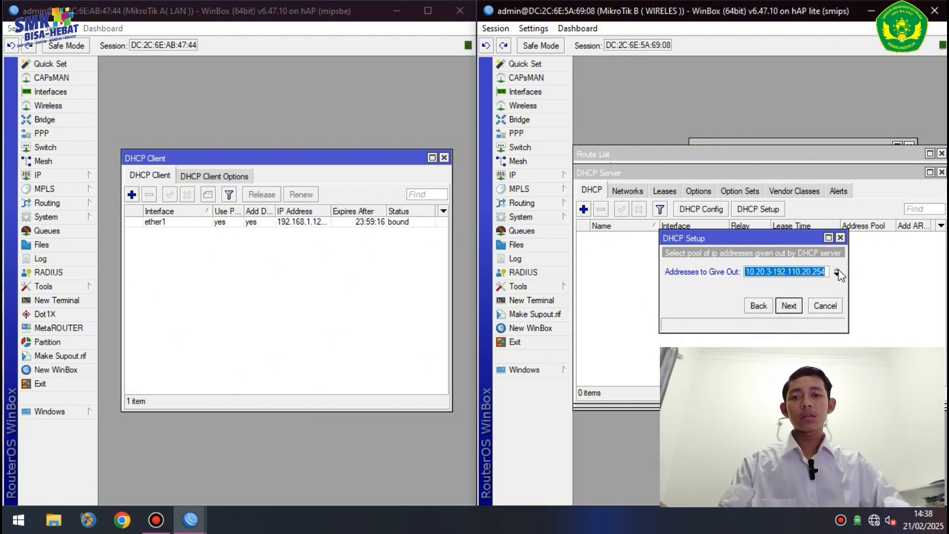
left_click(827, 275)
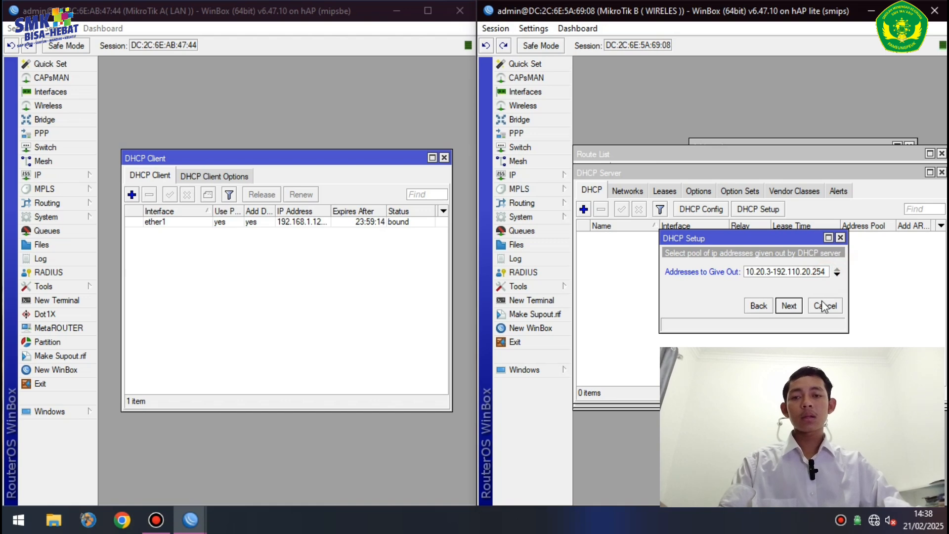
key("BackSpace")
left_click(786, 306)
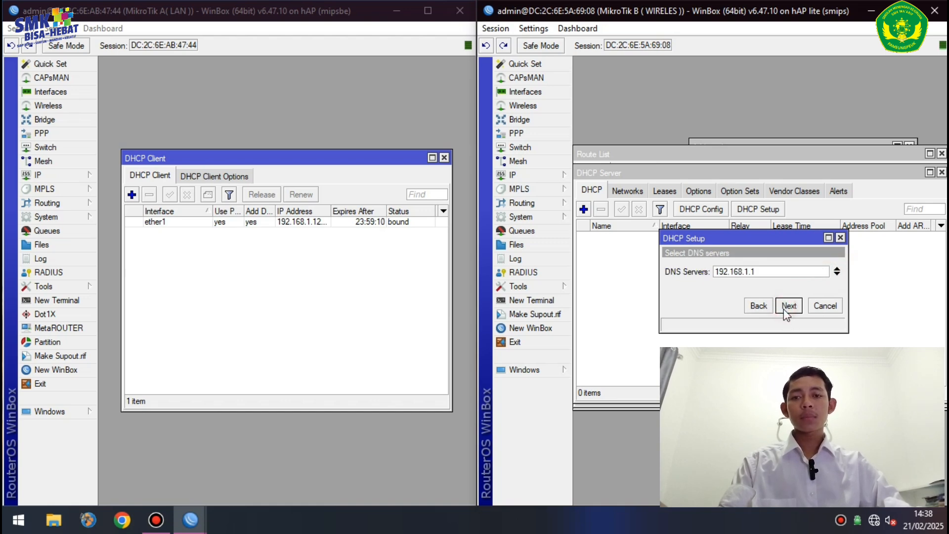
- Add DNS server 8.8.8.8, set the lease time to 08:00:00, and finish creating dhcp1
left_click(838, 275)
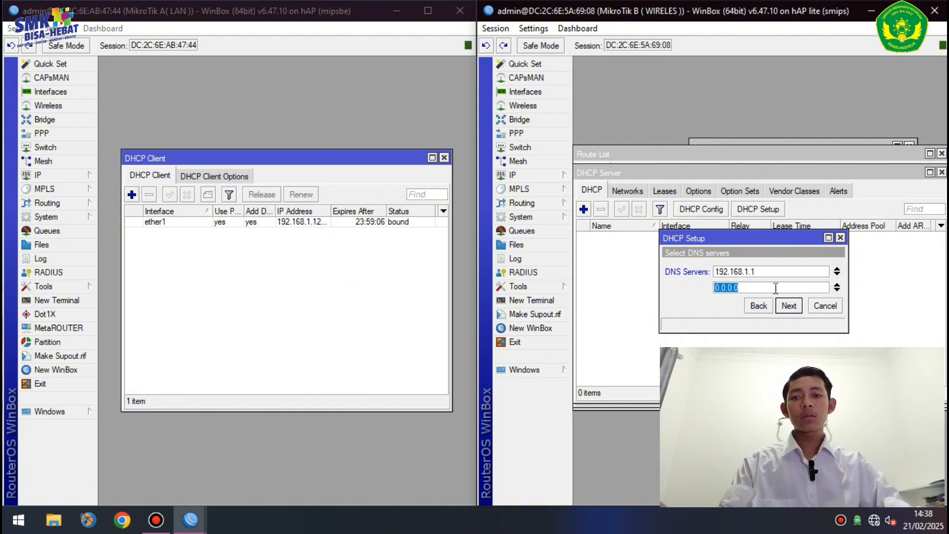
type("8.8.8.8")
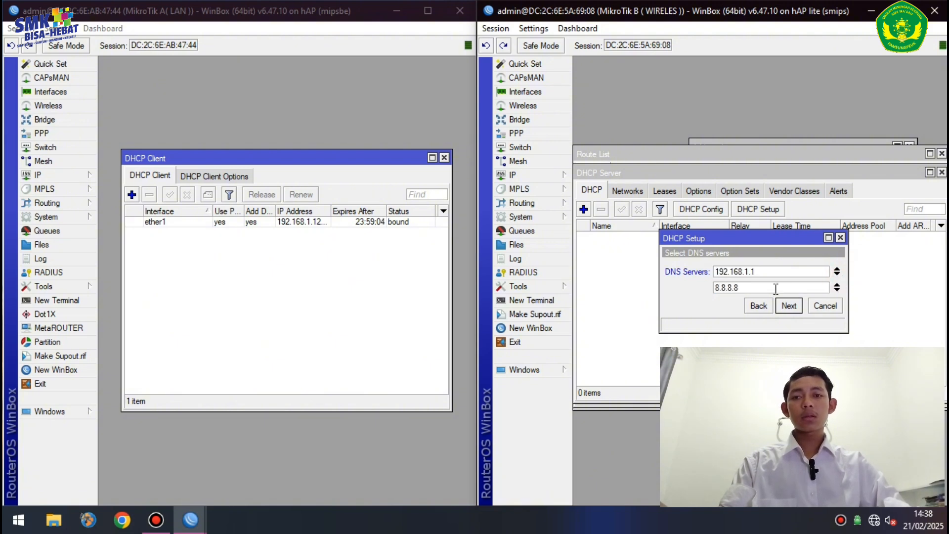
left_click(788, 304)
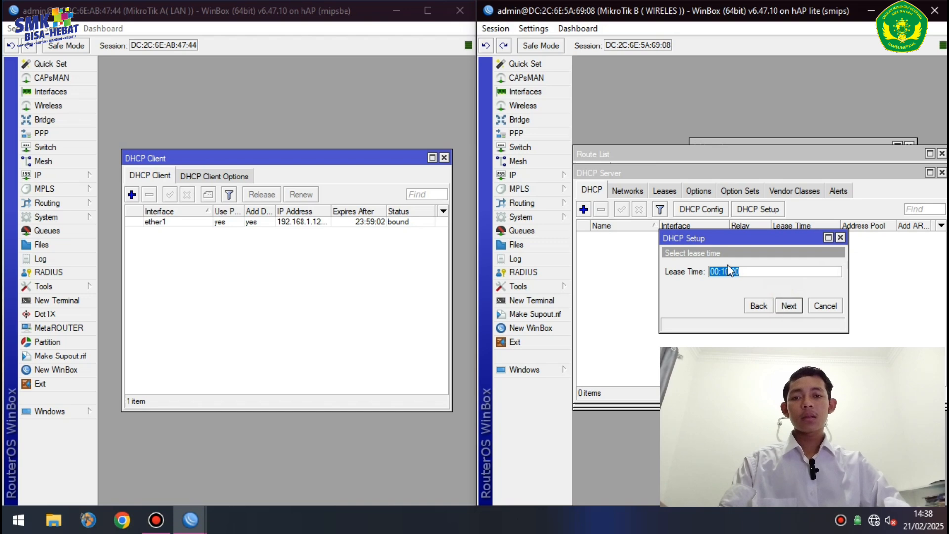
left_click(727, 273)
key("BackSpace")
type("00")
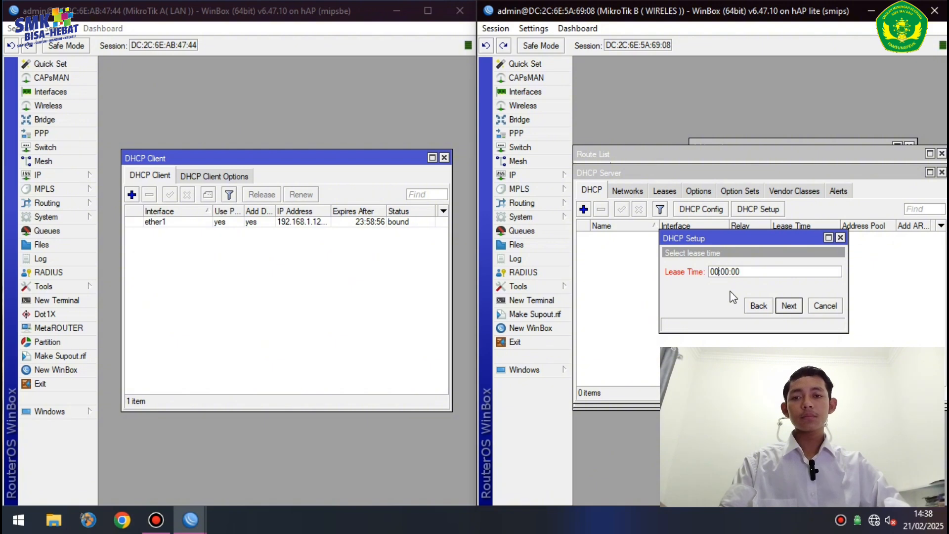
key("BackSpace")
type("8")
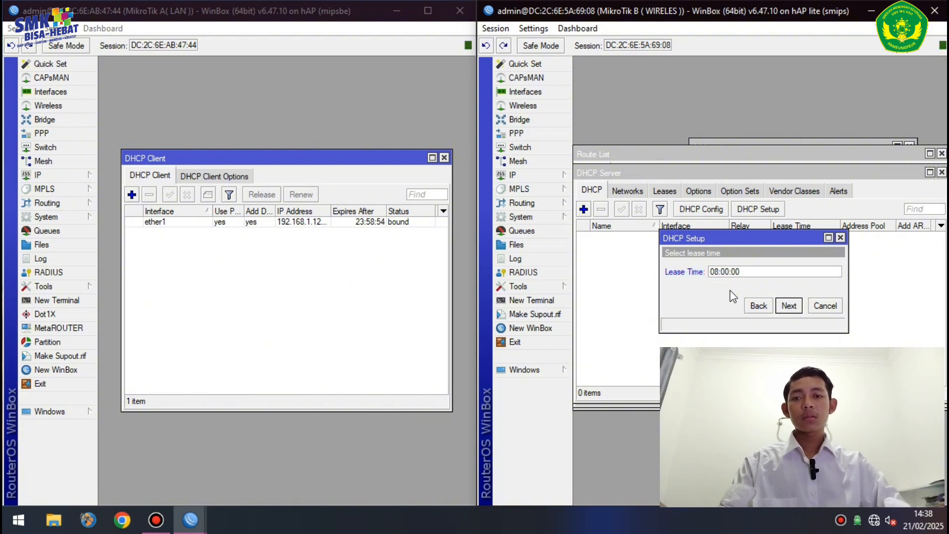
left_click(789, 305)
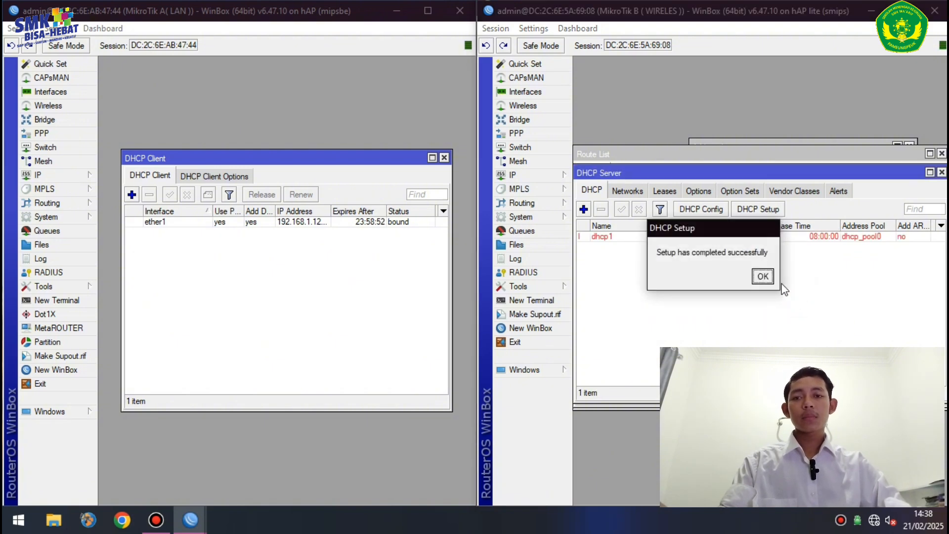
left_click(763, 276)
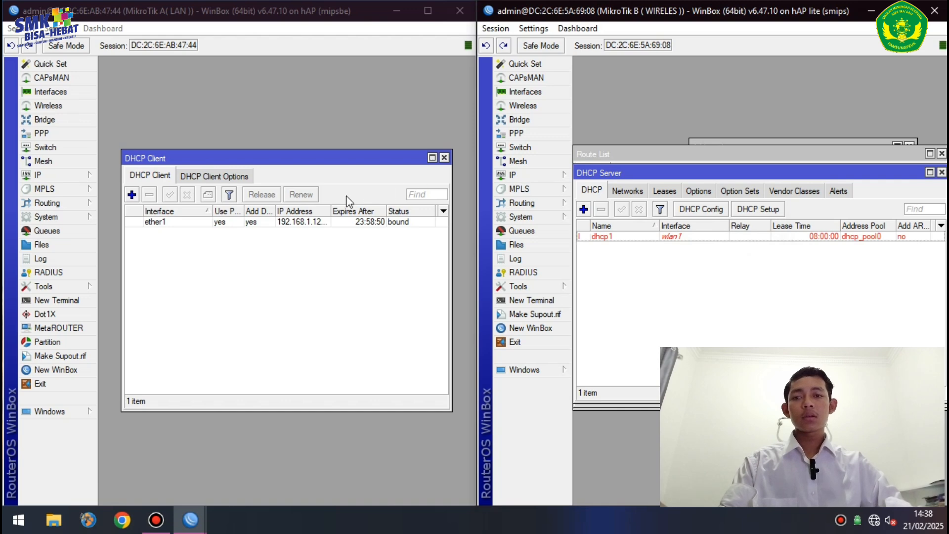
- Start a new NAT rule on router A with the action set to masquerade
left_click(82, 175)
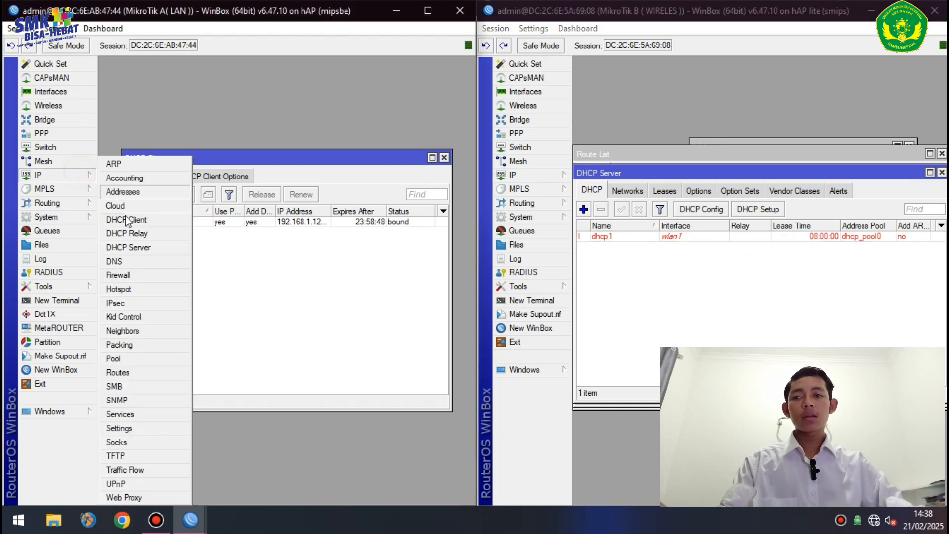
left_click(150, 276)
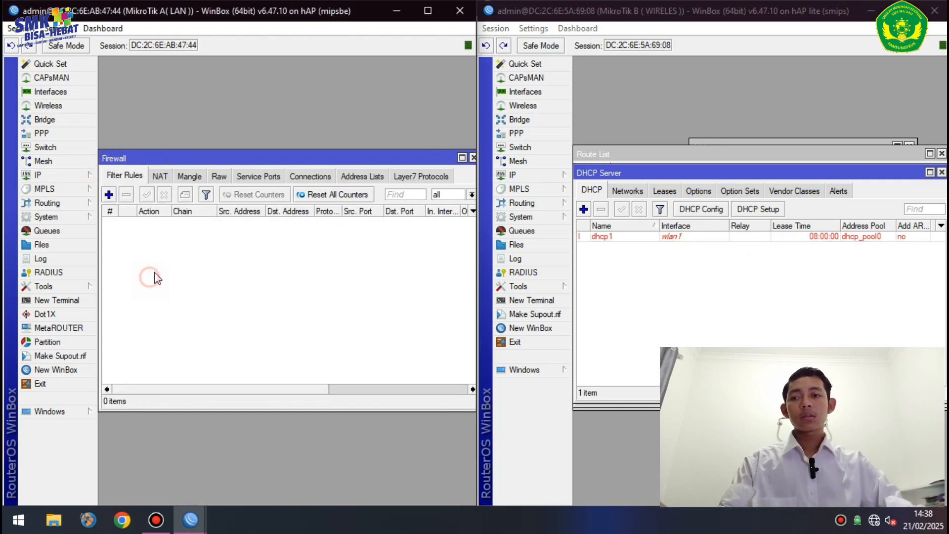
left_click(160, 178)
left_click(109, 194)
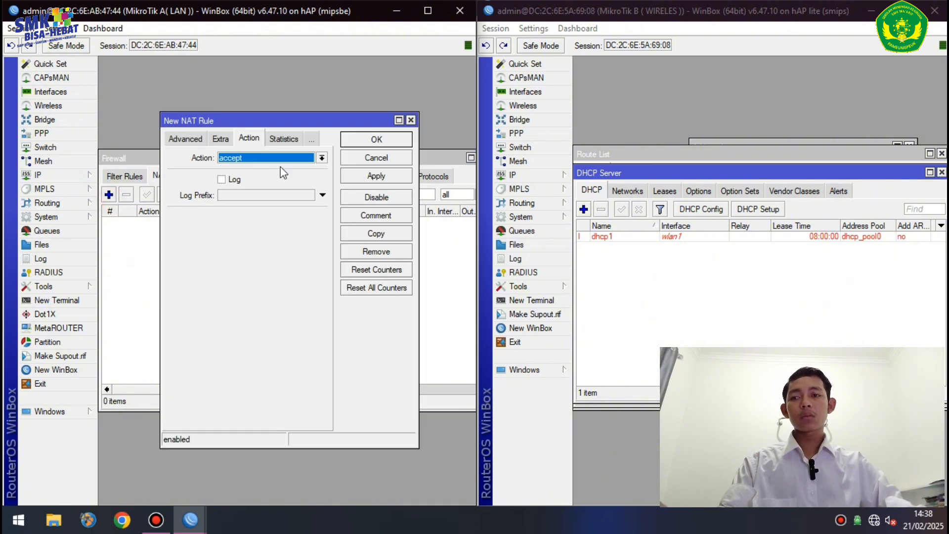
left_click(322, 158)
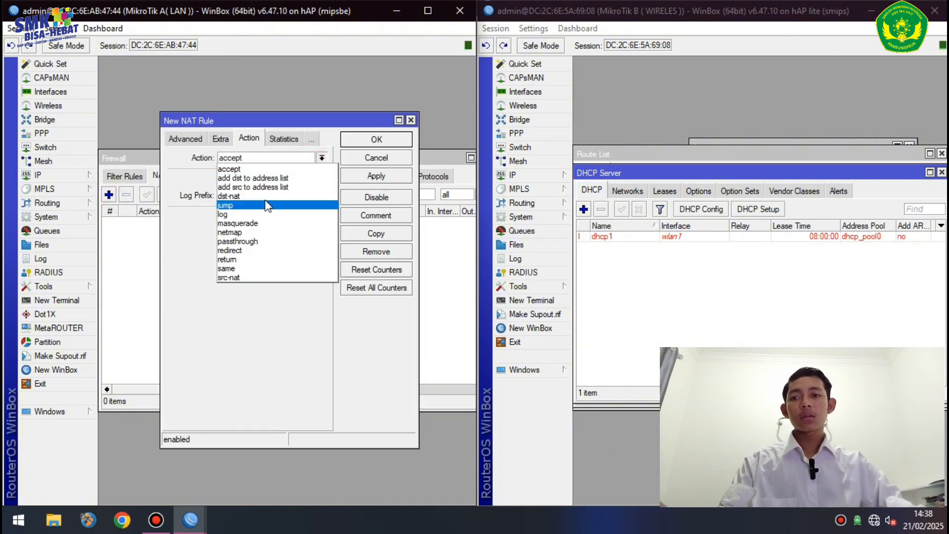
left_click(253, 232)
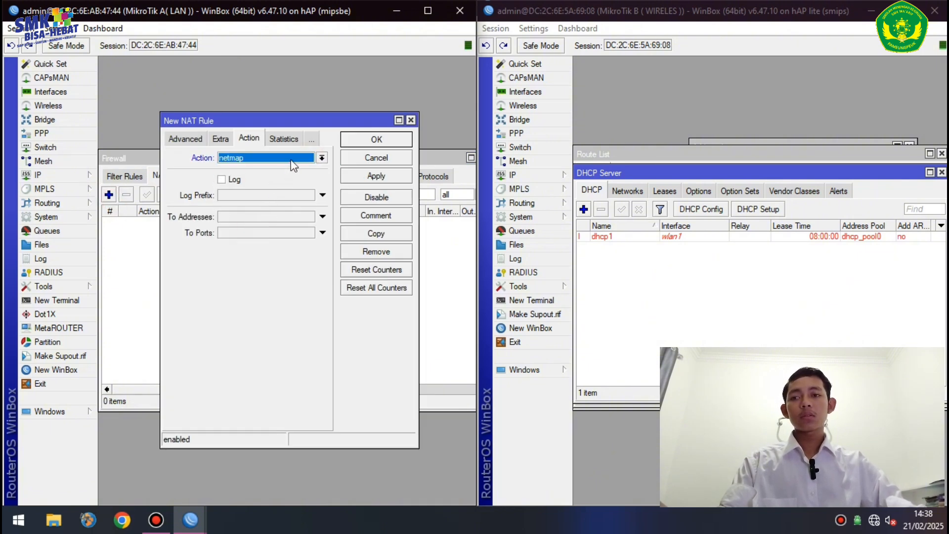
left_click(293, 165)
left_click(255, 228)
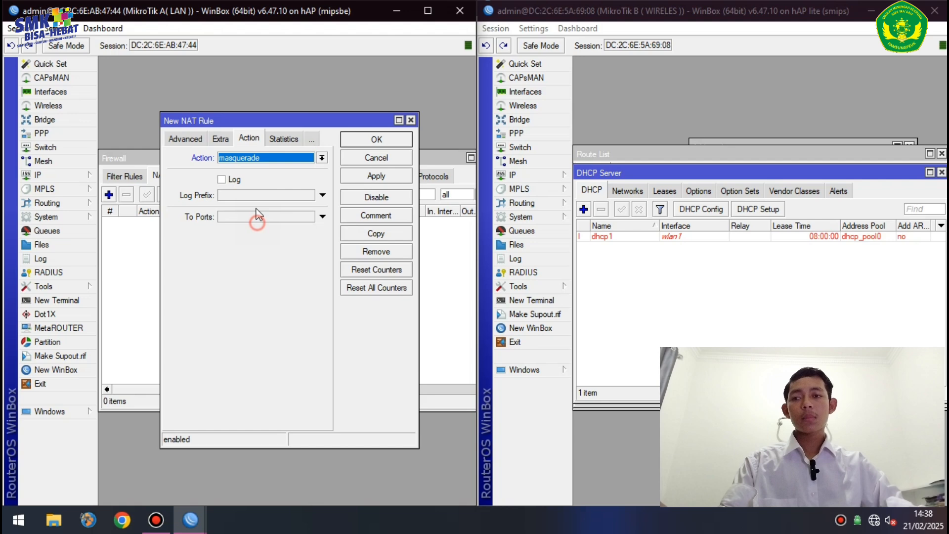
- Set the rule's out interface to ether1 and save it
left_click(185, 141)
left_click(182, 137)
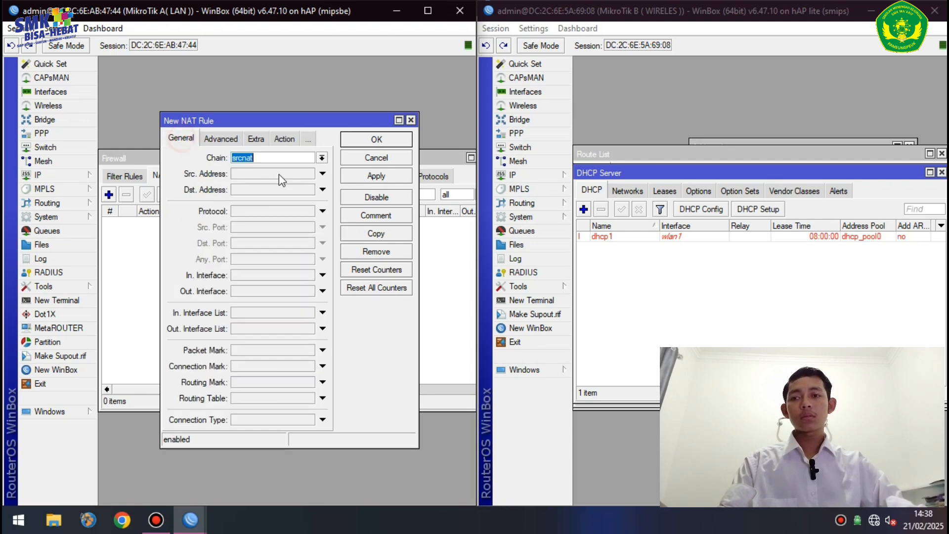
left_click(321, 293)
left_click(310, 292)
left_click(284, 339)
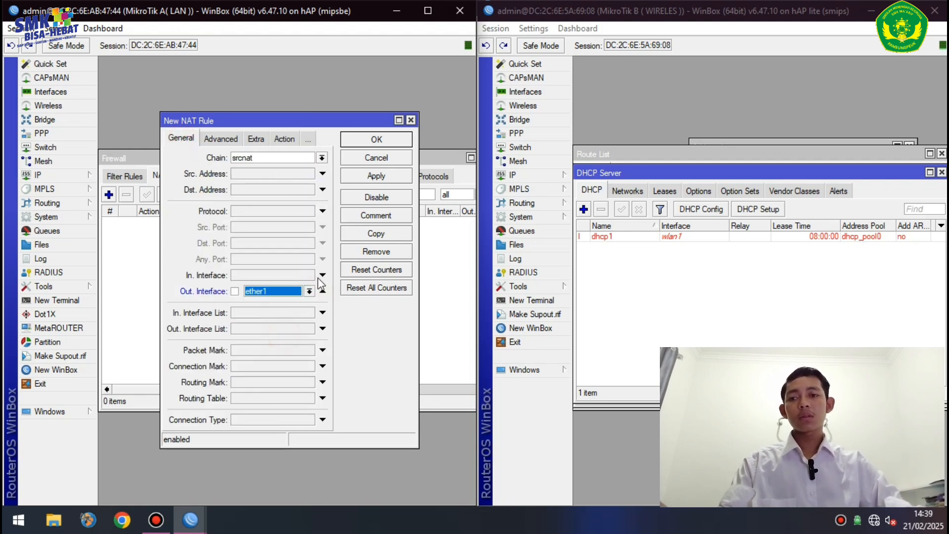
left_click(378, 177)
left_click(390, 139)
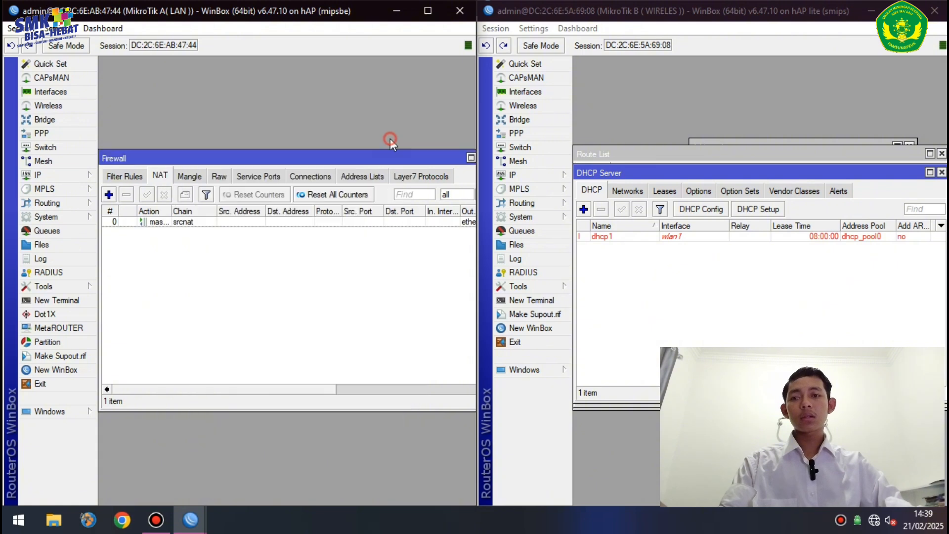
left_click(514, 175)
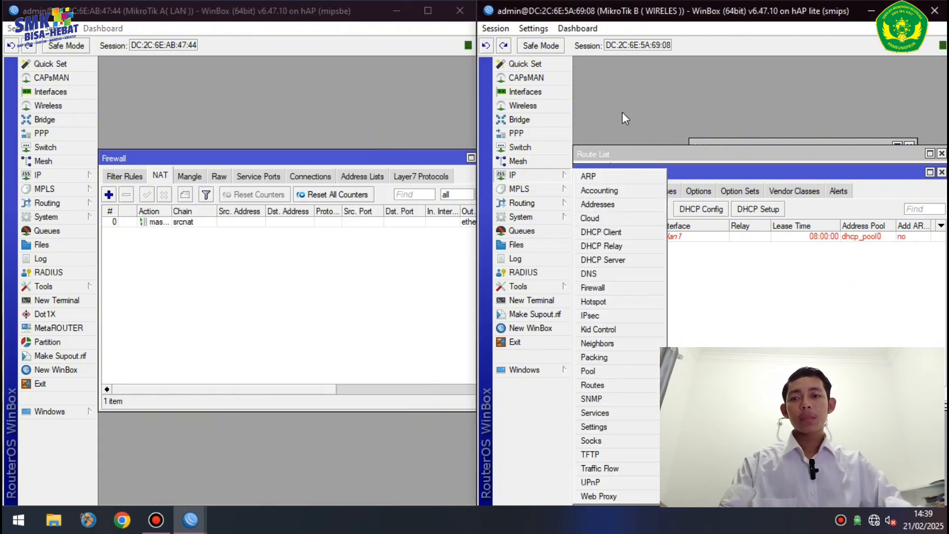
- On router B, add a masquerade NAT rule with out interface ether1
left_click(619, 288)
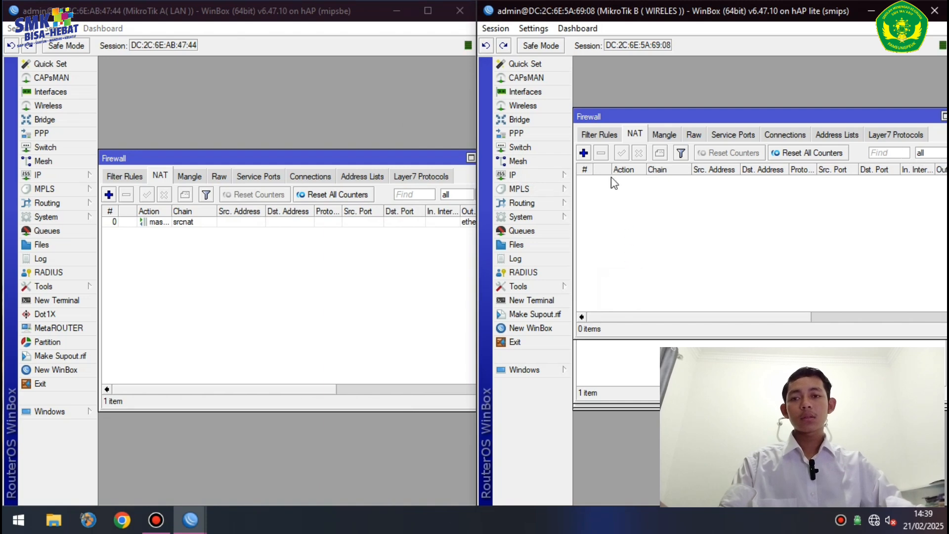
left_click(584, 153)
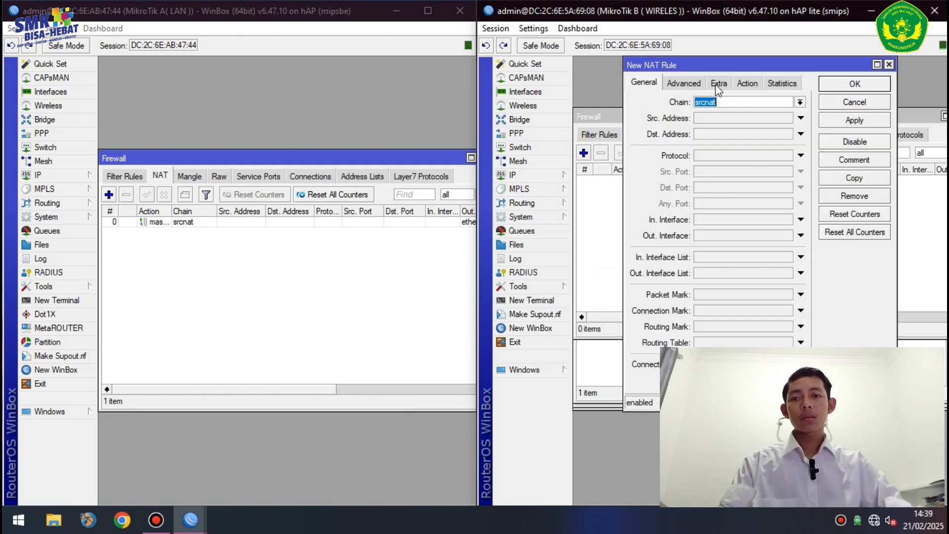
left_click(801, 236)
left_click(787, 235)
left_click(787, 235)
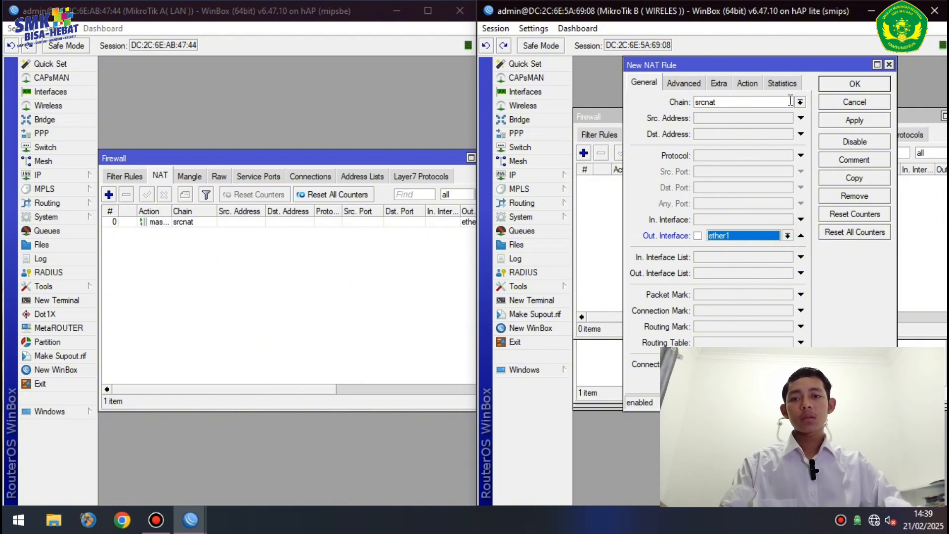
left_click(748, 83)
left_click(746, 102)
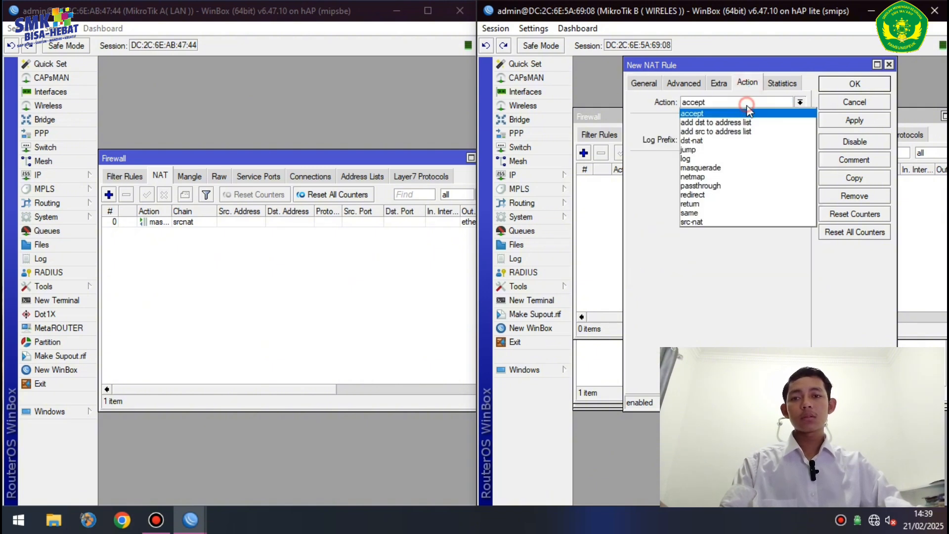
left_click(740, 168)
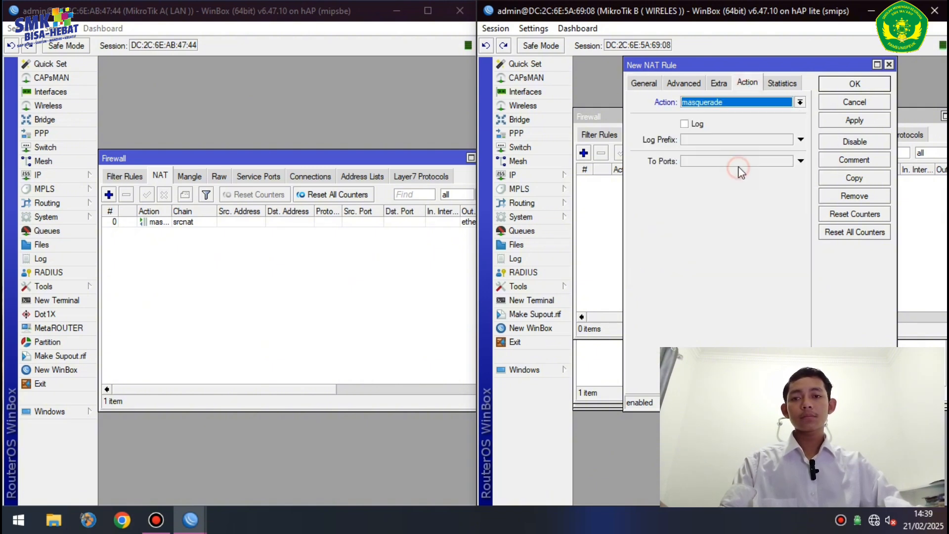
left_click(853, 120)
left_click(856, 83)
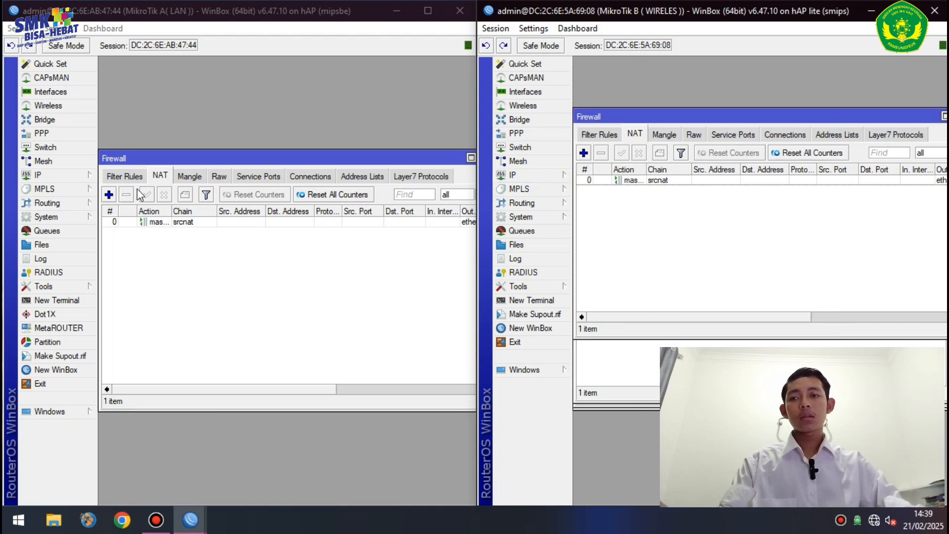
- Start a new OSPF network on router A and copy 192.168.1.0 from its address list
left_click(74, 203)
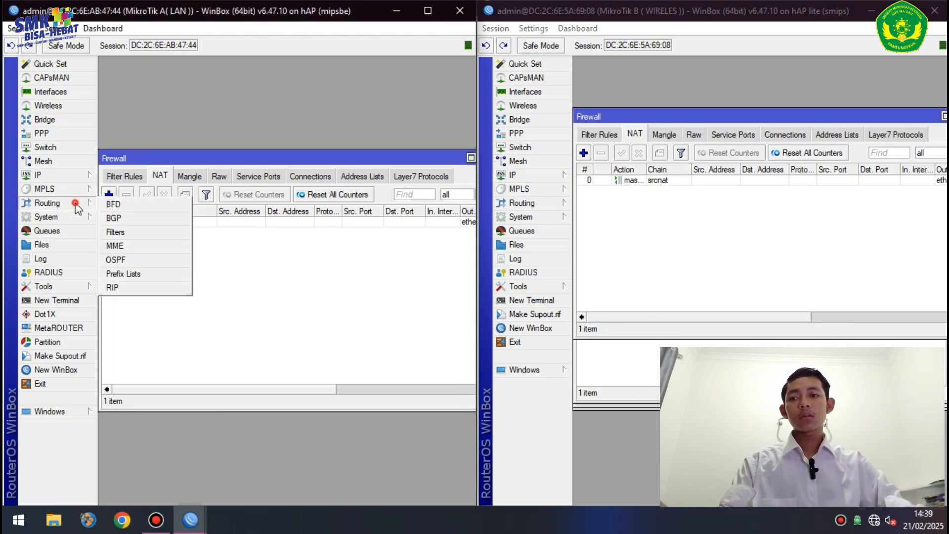
left_click(127, 260)
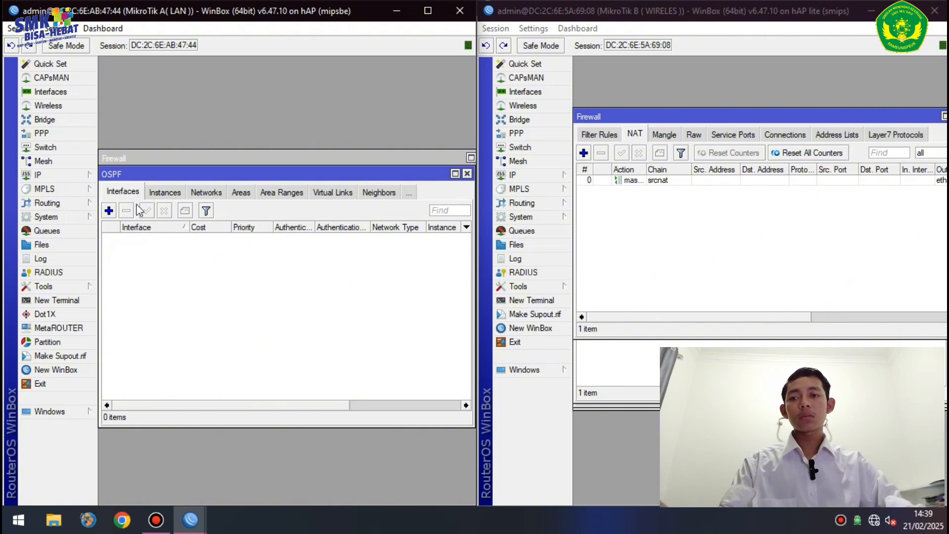
left_click(204, 193)
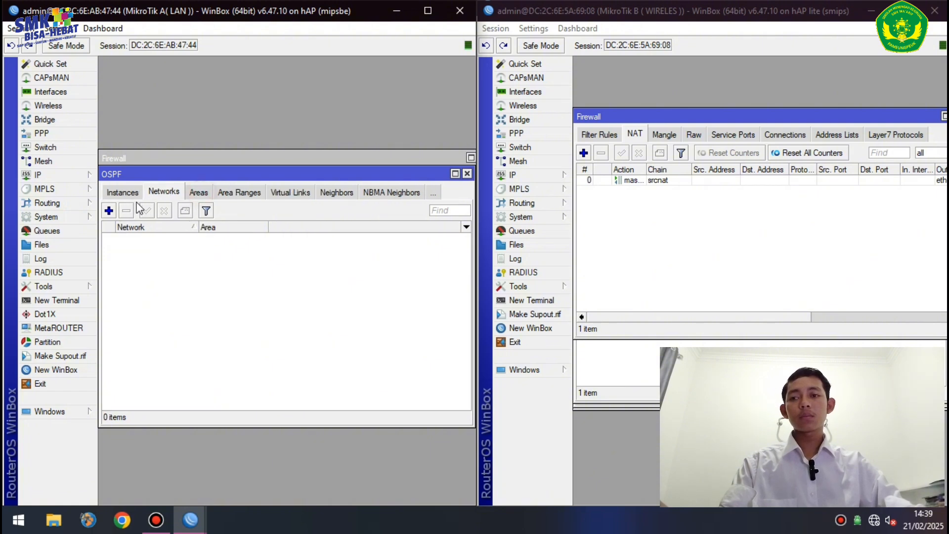
left_click(108, 210)
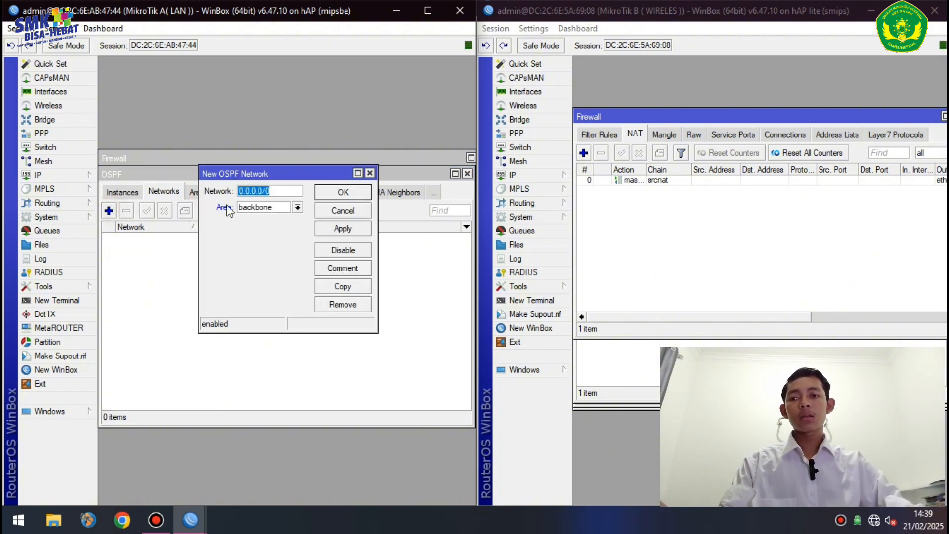
left_click(75, 176)
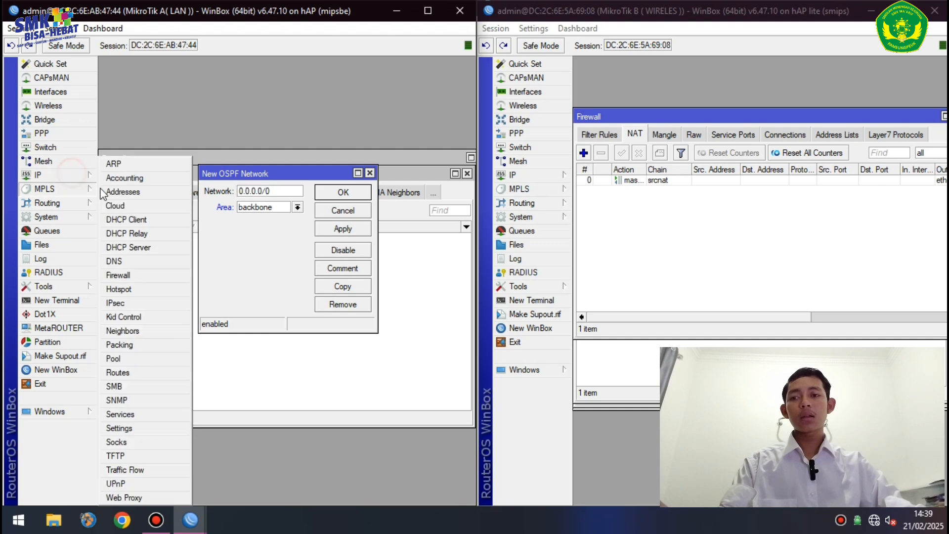
left_click(136, 193)
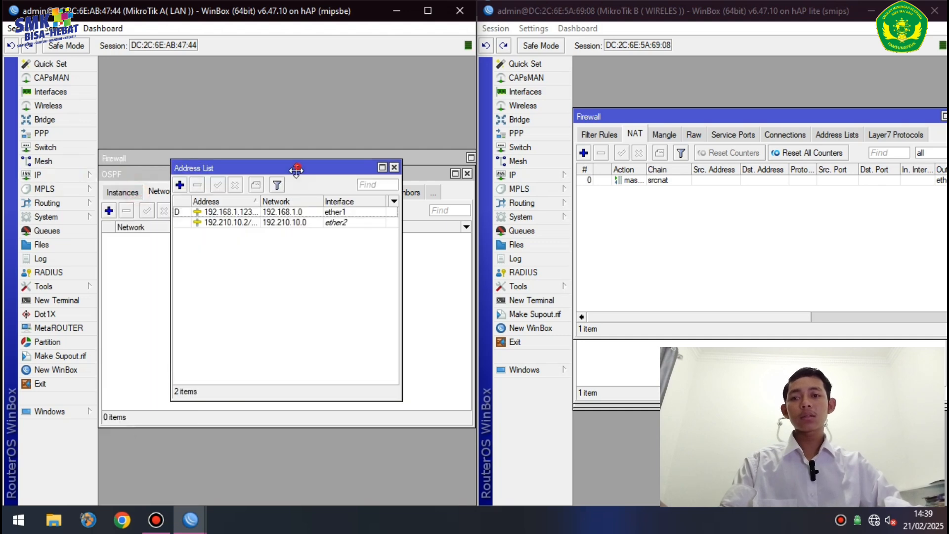
left_click_drag(297, 168, 295, 370)
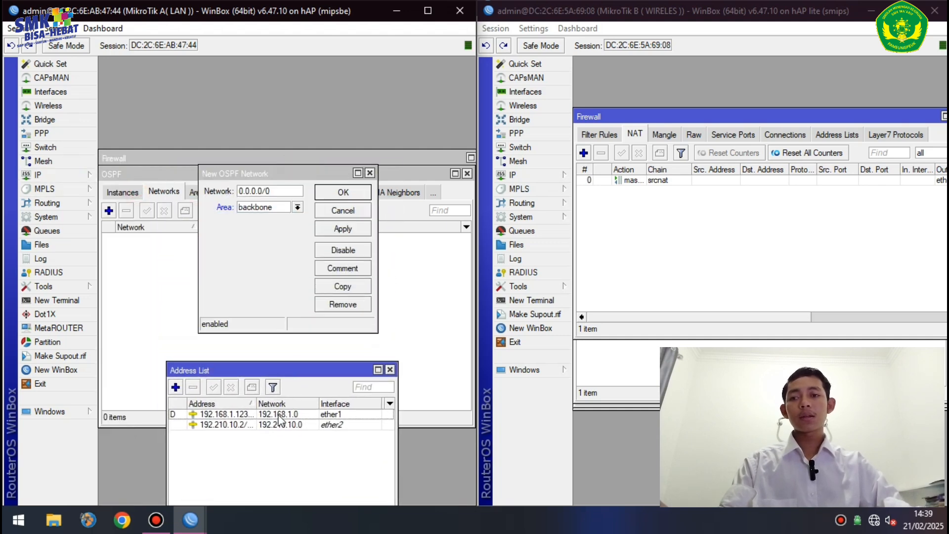
double_click(281, 414)
left_click(306, 240)
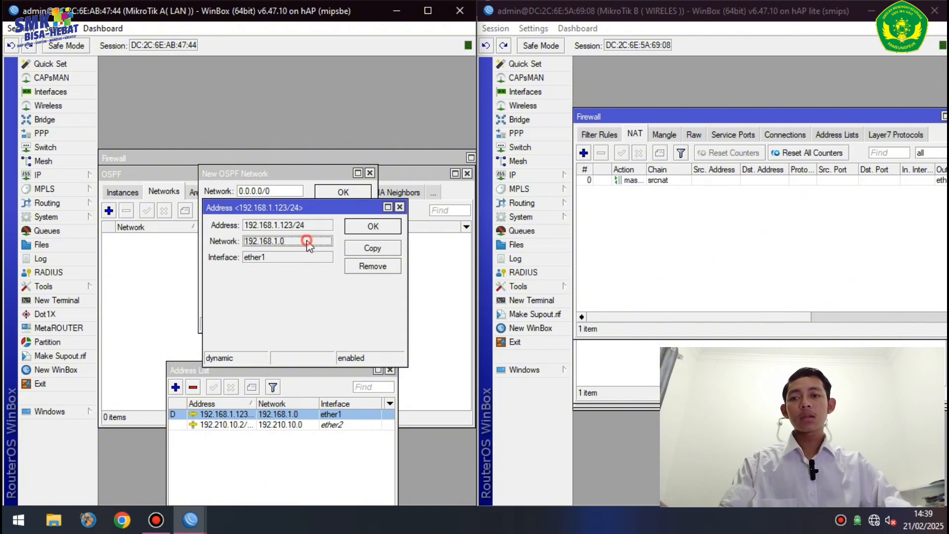
double_click(307, 241)
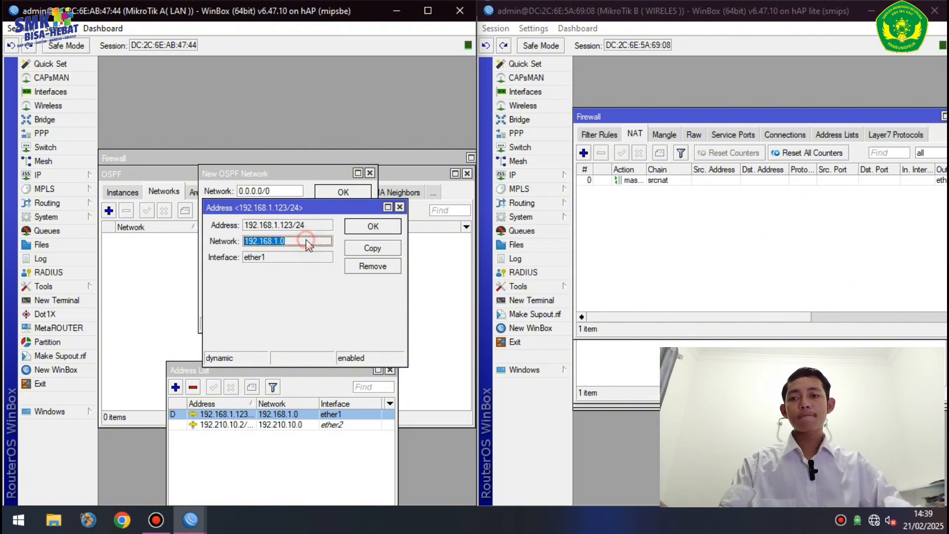
right_click(307, 241)
left_click(349, 265)
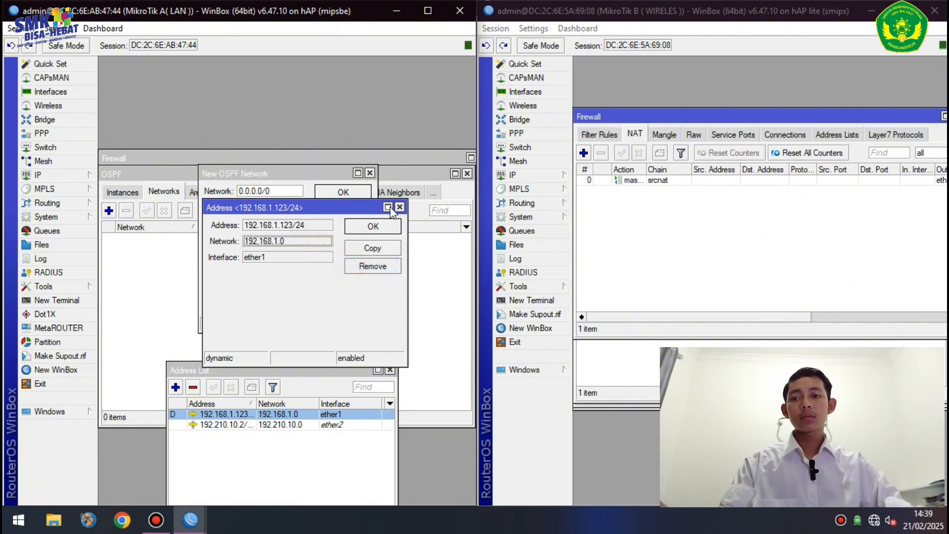
- Replace the default 0.0.0.0/0 with 192.168.1.0/24 and save the OSPF network
left_click(400, 207)
double_click(294, 192)
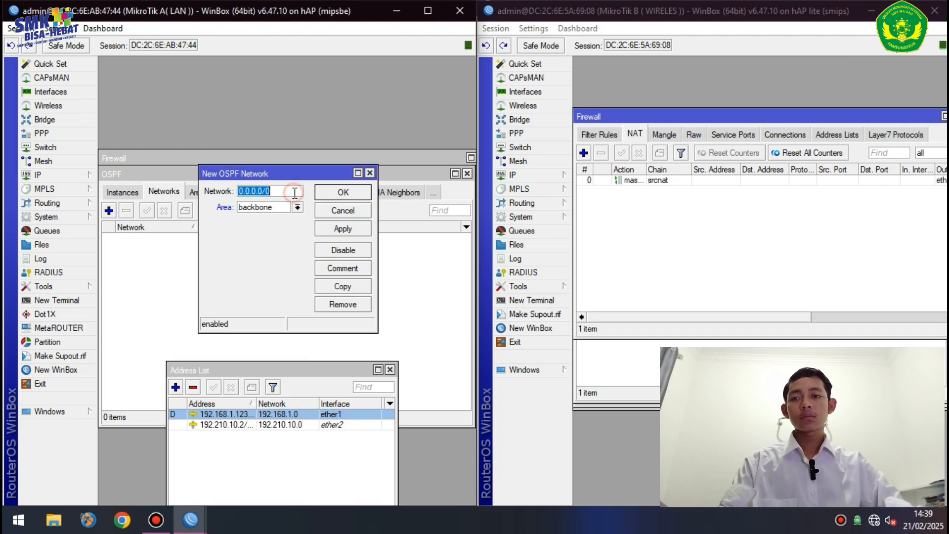
right_click(295, 192)
left_click(324, 248)
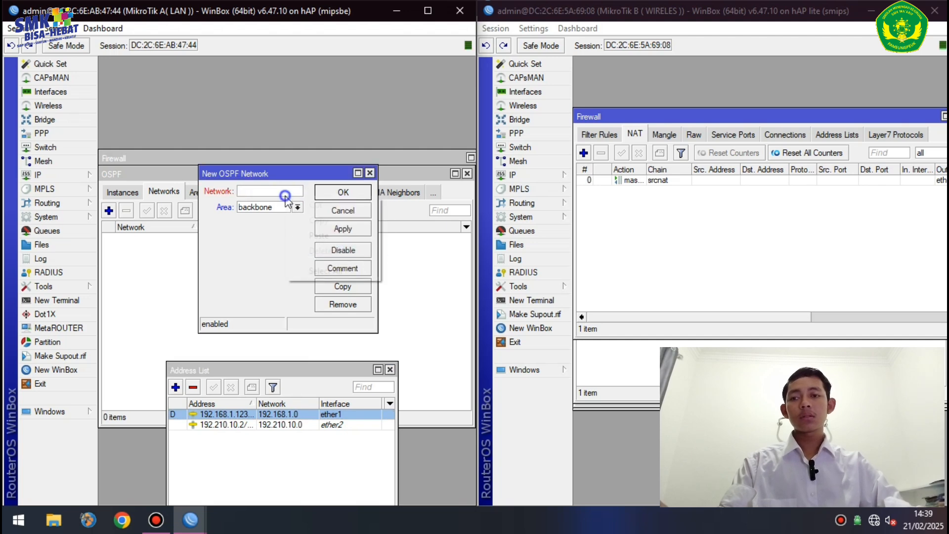
right_click(296, 192)
left_click(323, 236)
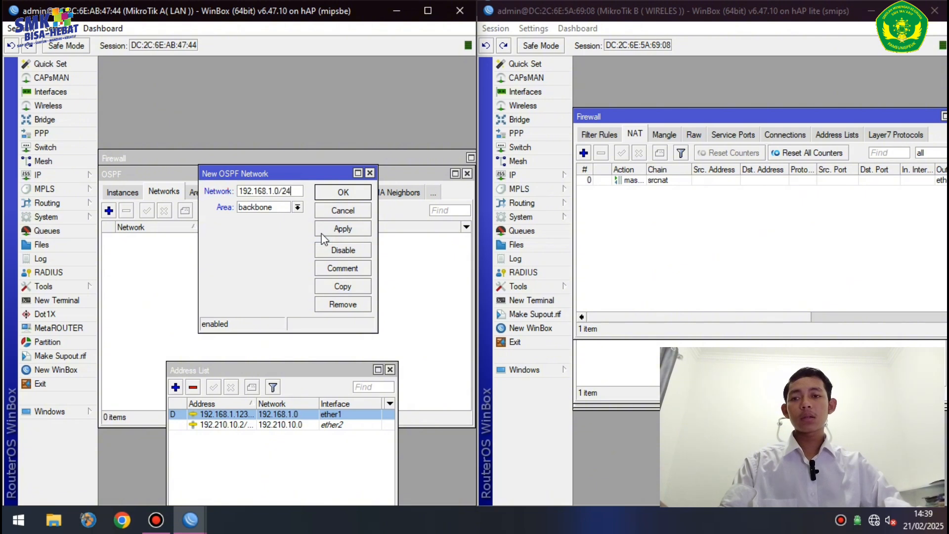
left_click(339, 229)
left_click(354, 197)
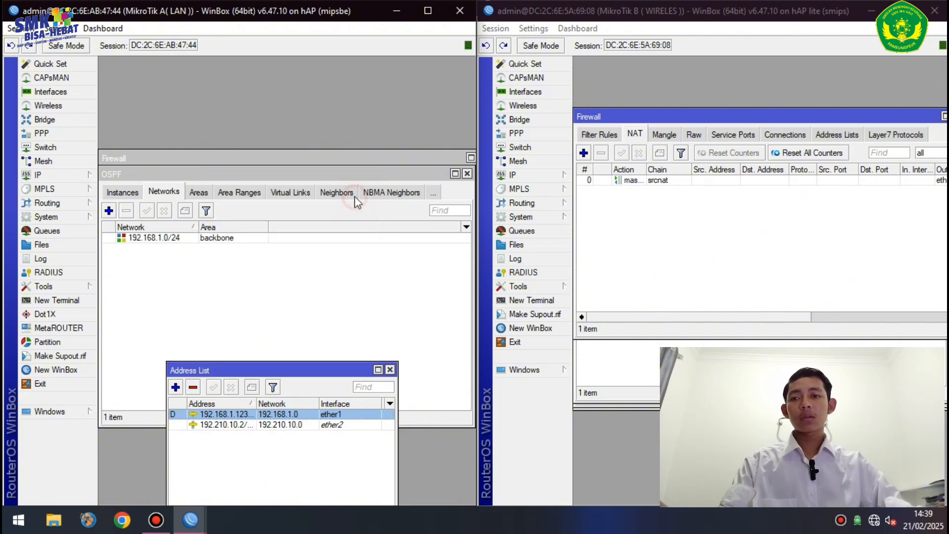
- Add 192.210.10.0/24 as a second OSPF network, copied from the 192.210.10.2 address
double_click(272, 424)
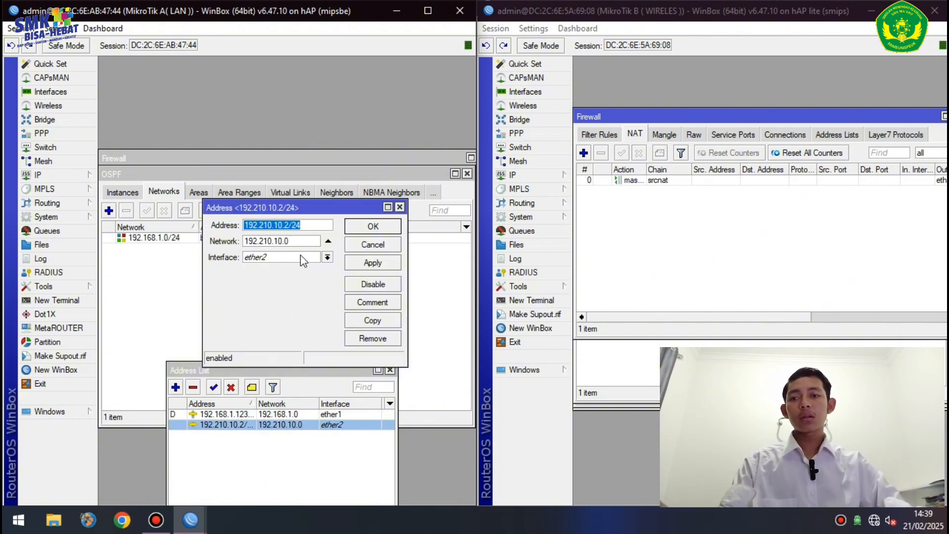
double_click(308, 242)
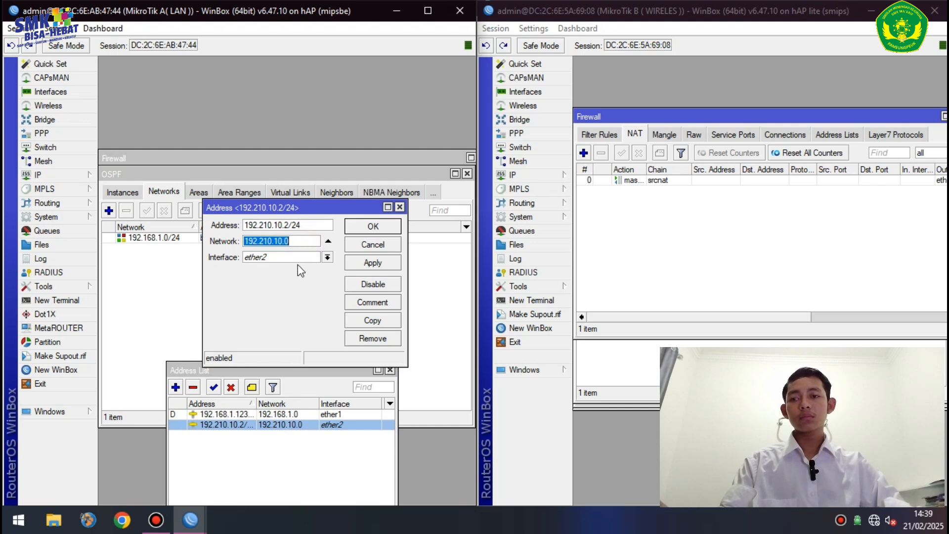
left_click(399, 207)
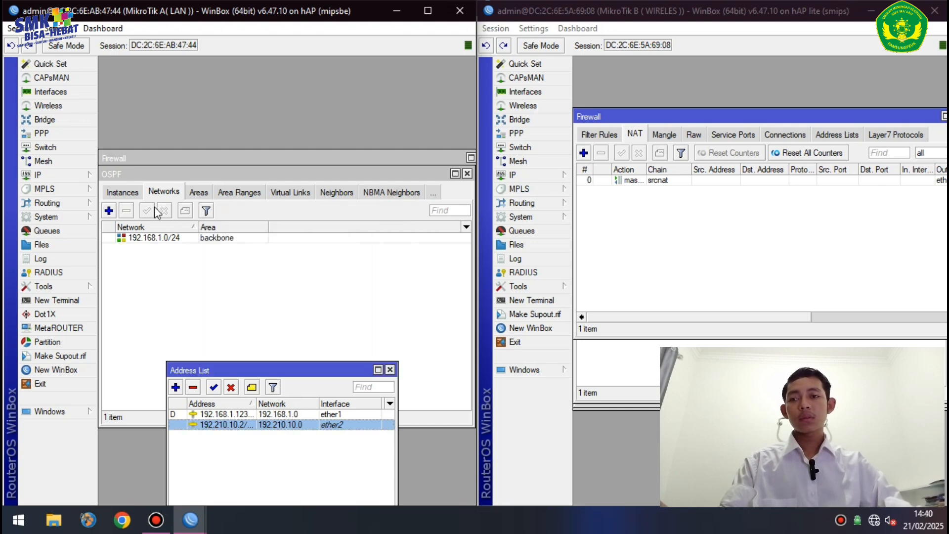
left_click(108, 210)
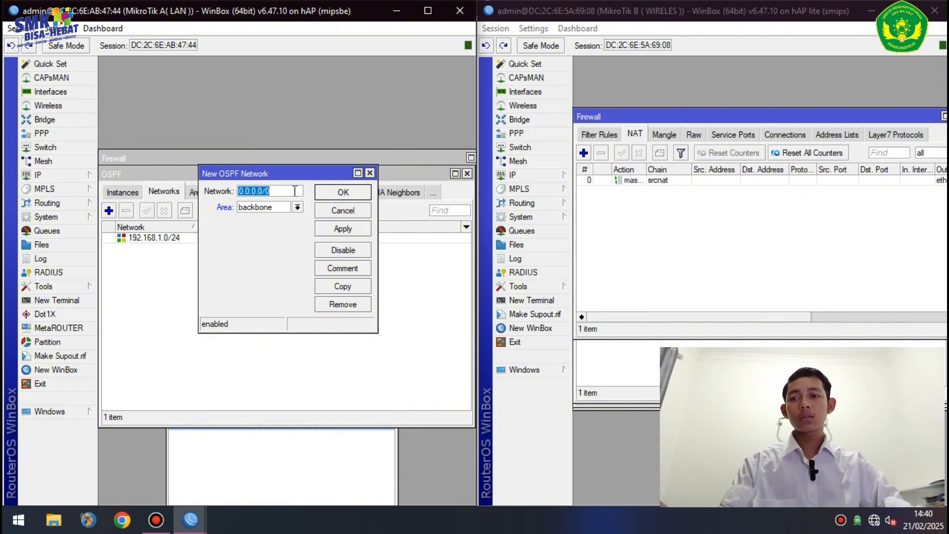
key("BackSpace")
key("ctrl+v")
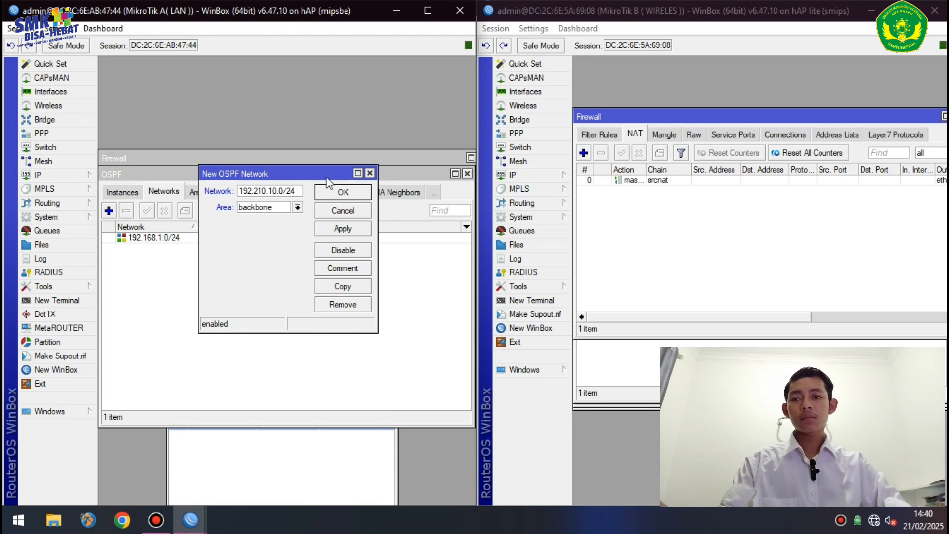
left_click(350, 230)
left_click(343, 197)
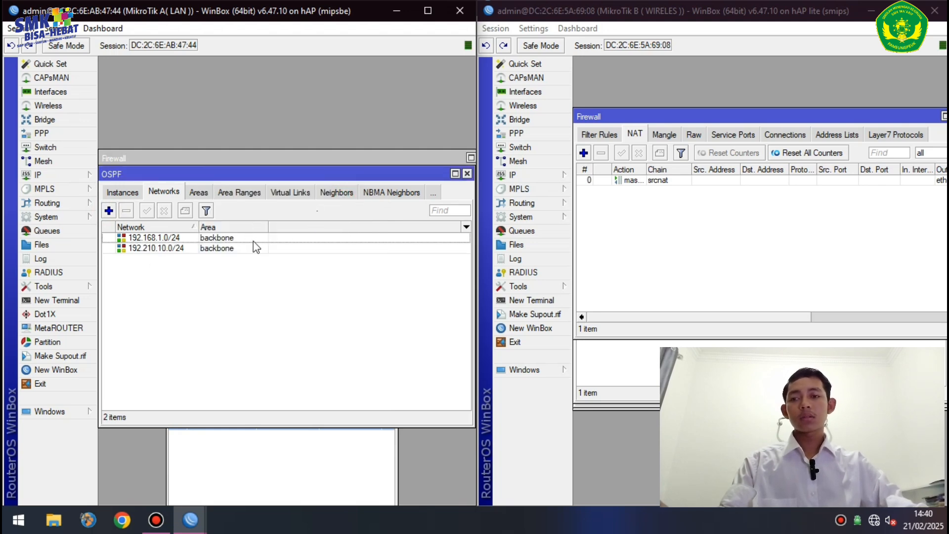
- Start a new OSPF network on router B and look up 192.110.20.0 in its addresses
left_click(523, 203)
left_click(648, 256)
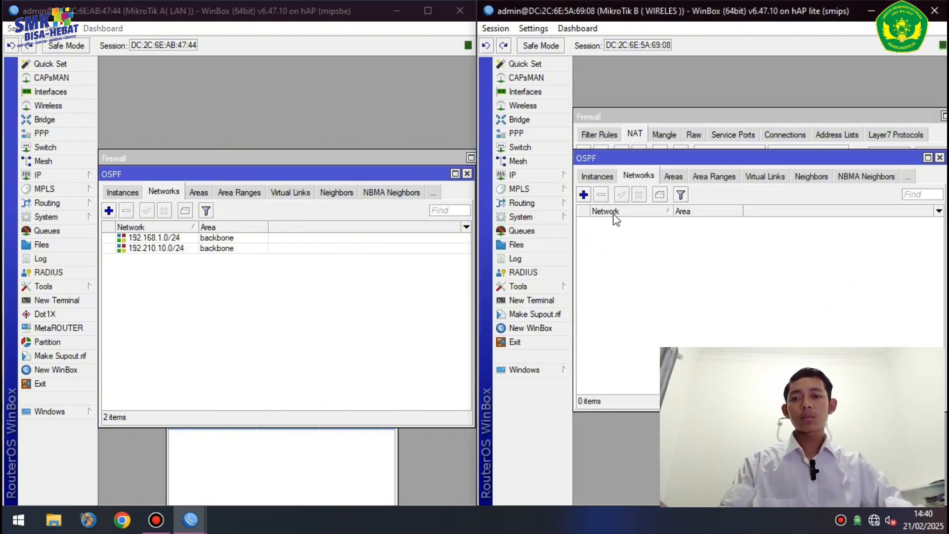
left_click(583, 194)
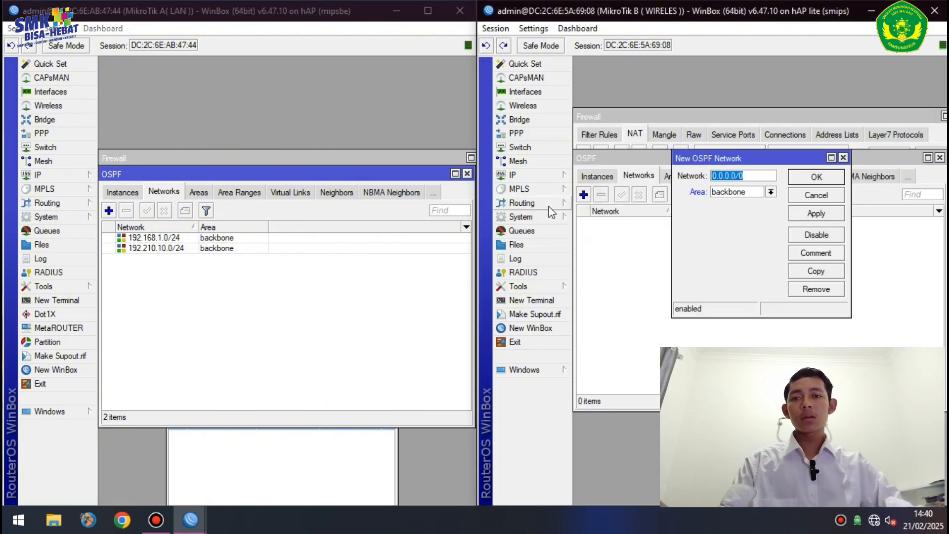
left_click(526, 175)
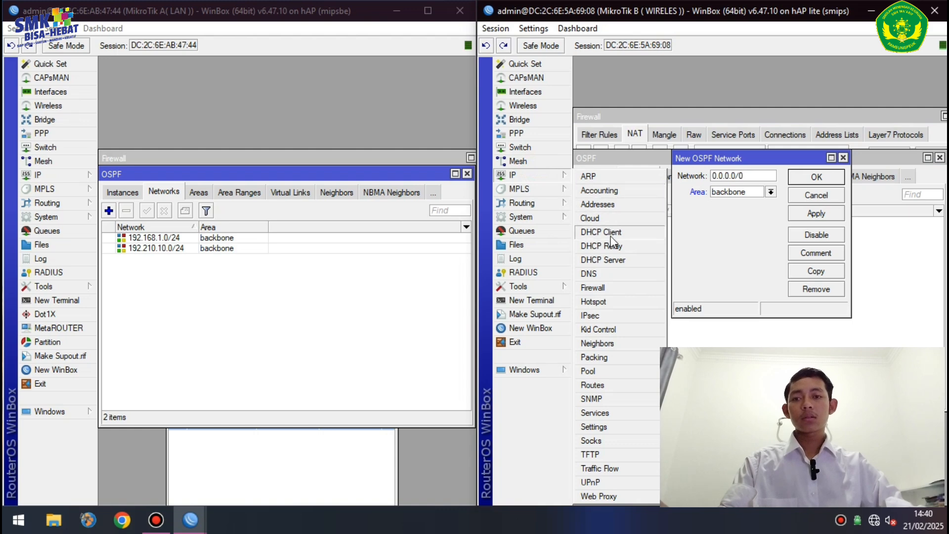
left_click(637, 208)
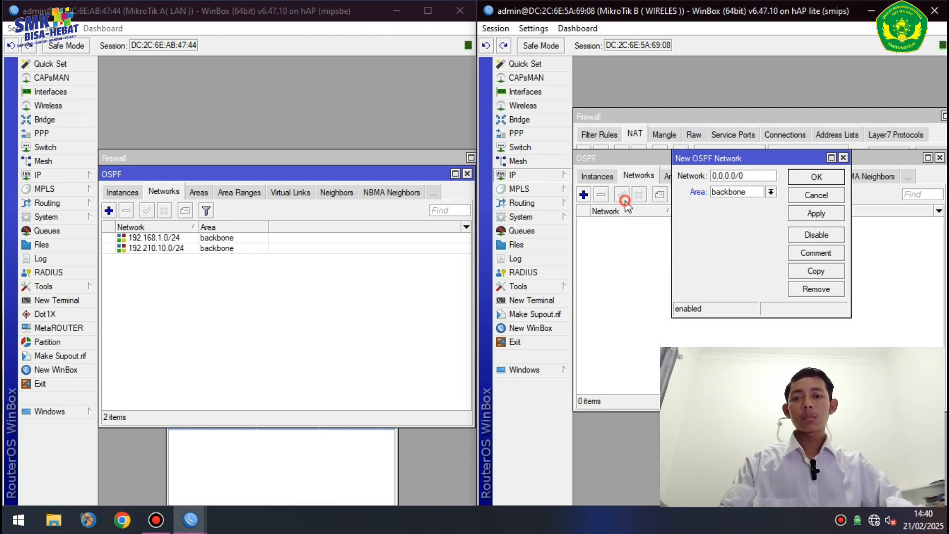
left_click_drag(793, 147, 742, 374)
double_click(693, 418)
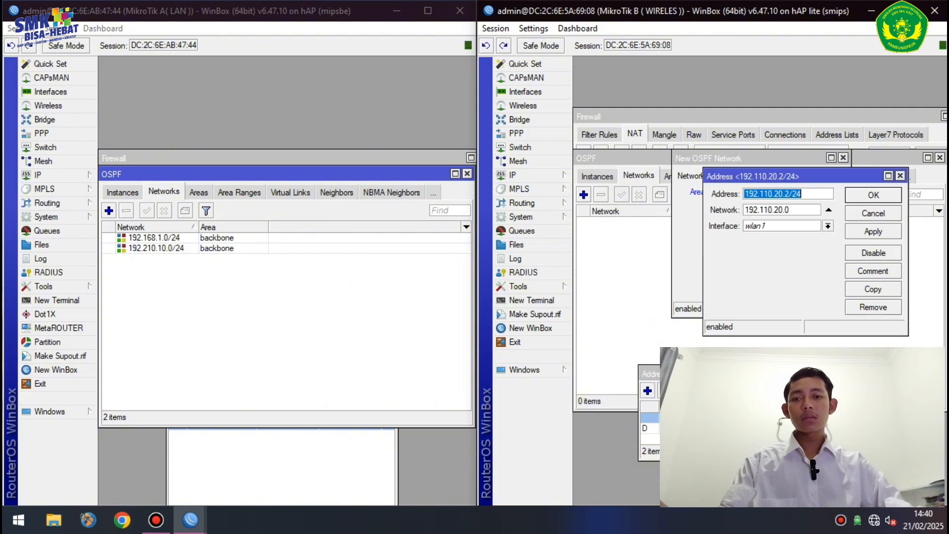
double_click(813, 210)
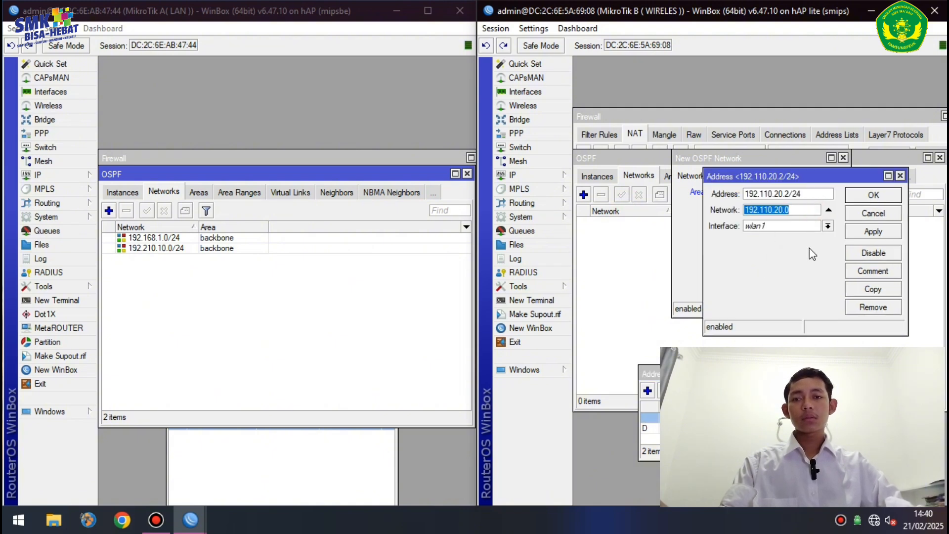
- Enter 192.110.20.0 as the OSPF network and save it
left_click(901, 175)
double_click(774, 177)
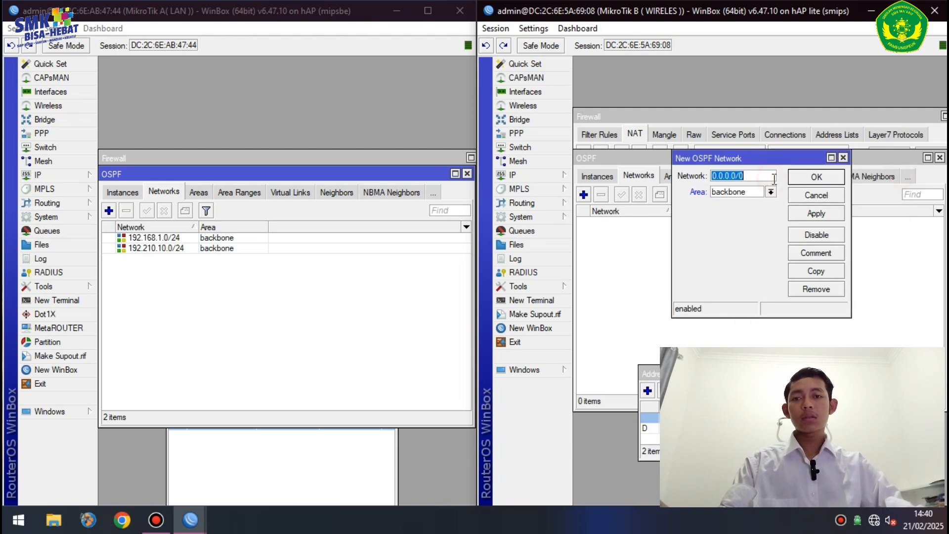
key("BackSpace")
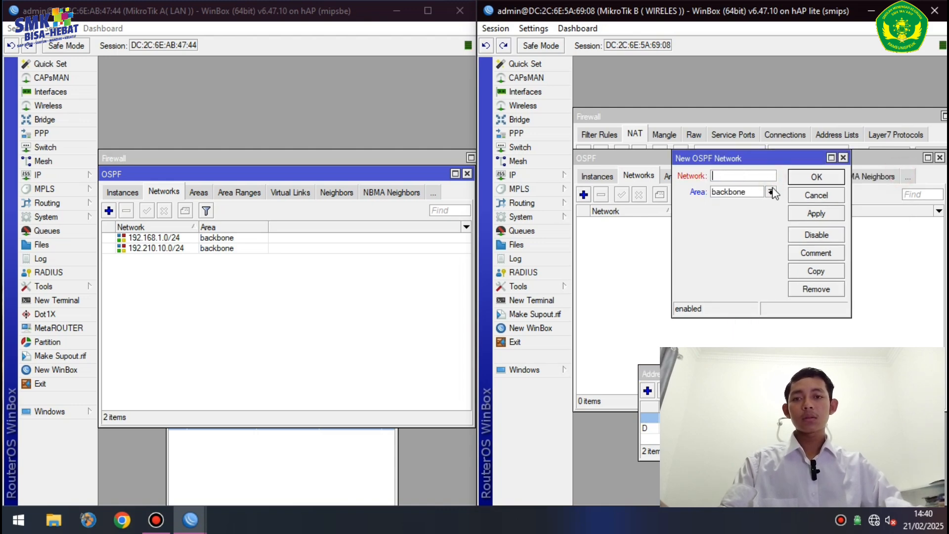
type("192.110.20.0/24")
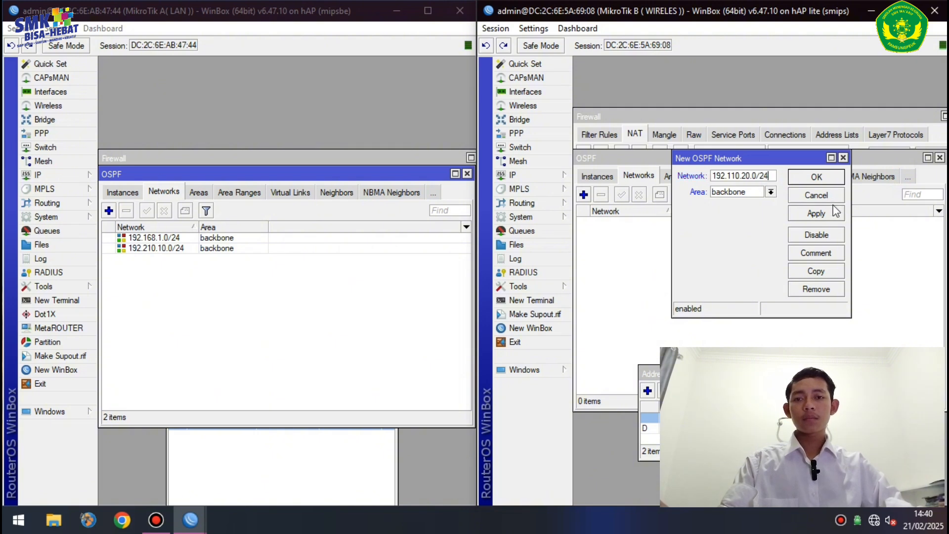
left_click(834, 212)
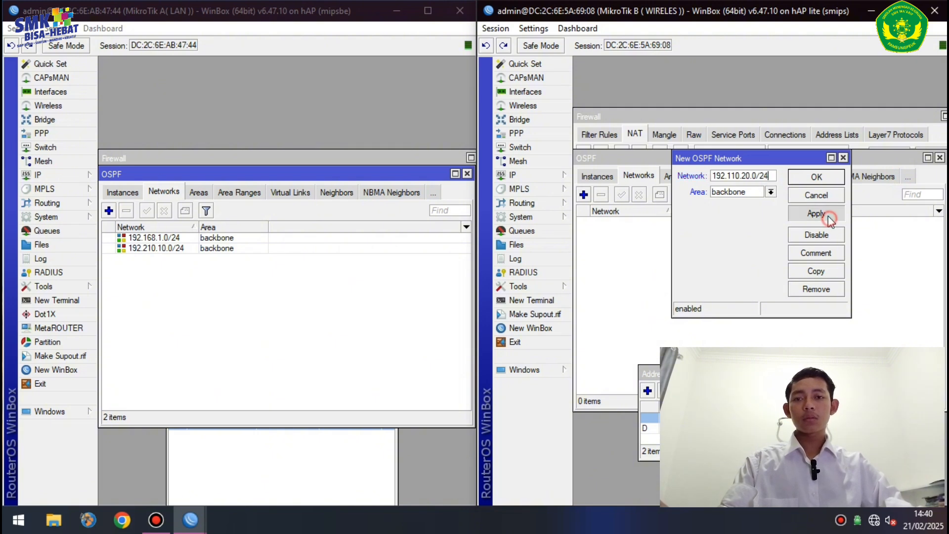
left_click(831, 178)
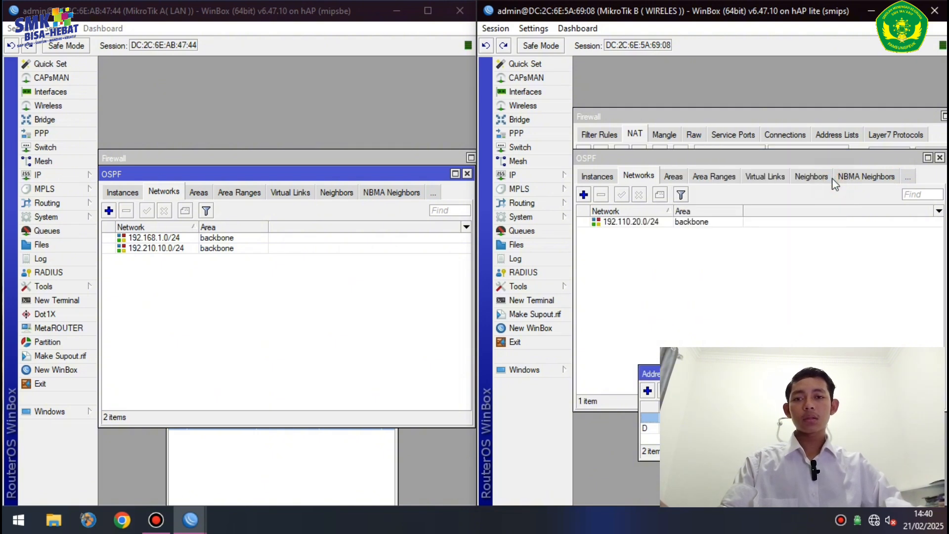
- Add 192.168.1.0/24 as a second OSPF network on router B
left_click(584, 194)
key("BackSpace")
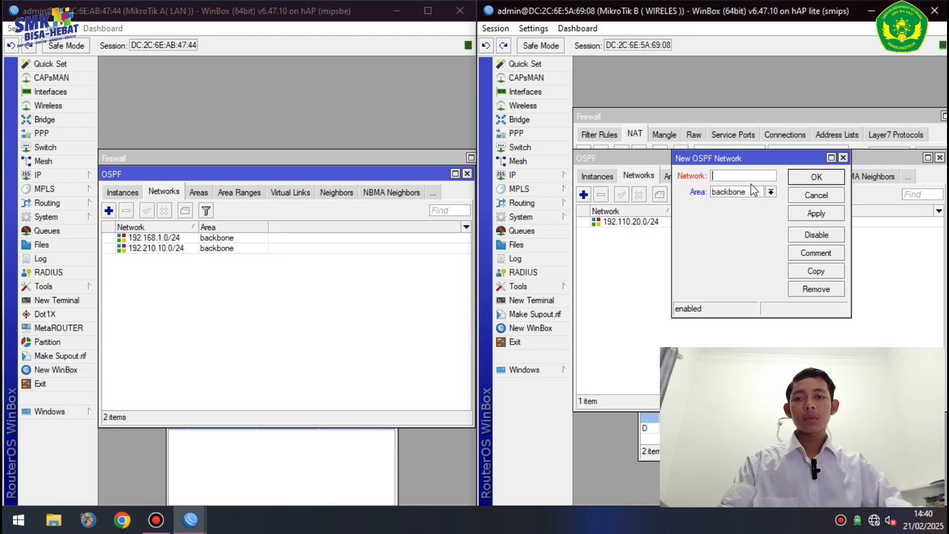
double_click(684, 428)
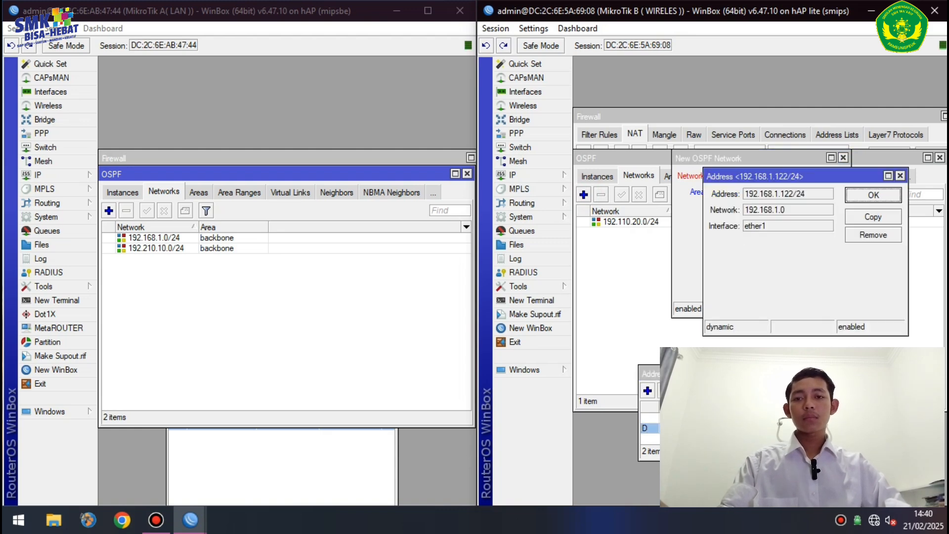
double_click(801, 211)
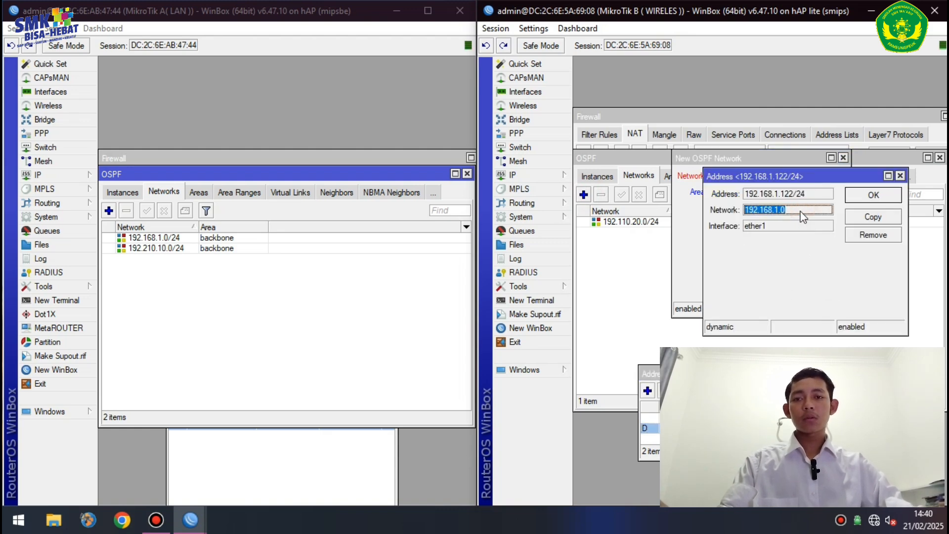
left_click(900, 176)
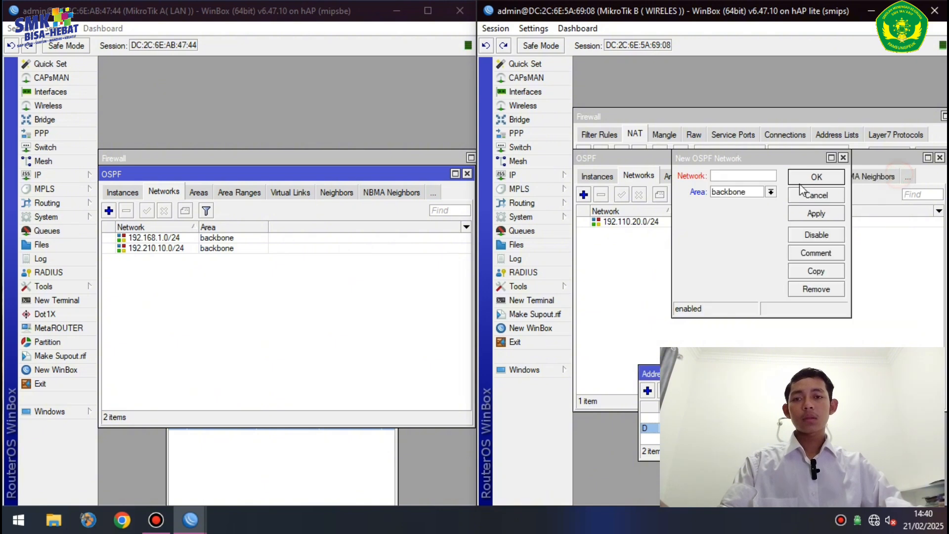
left_click(752, 176)
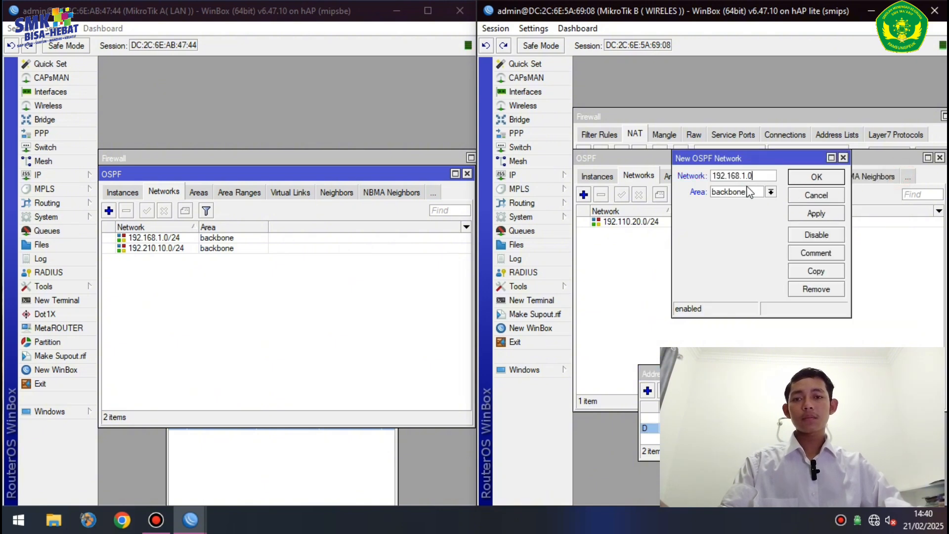
type("192.168.1.0/24")
left_click(811, 213)
left_click(817, 178)
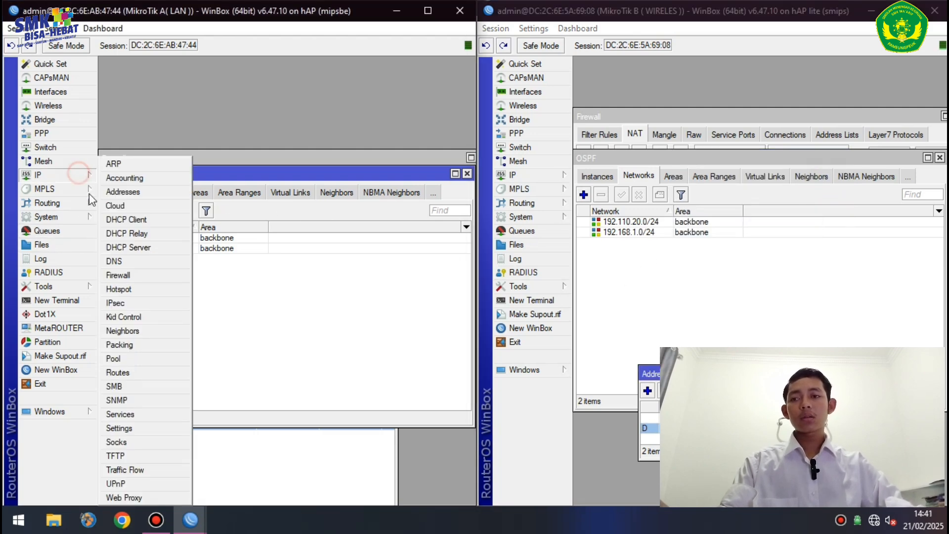
- Create a dstnat NAT rule on router A matching TCP port 80 arriving on ether2
left_click(138, 275)
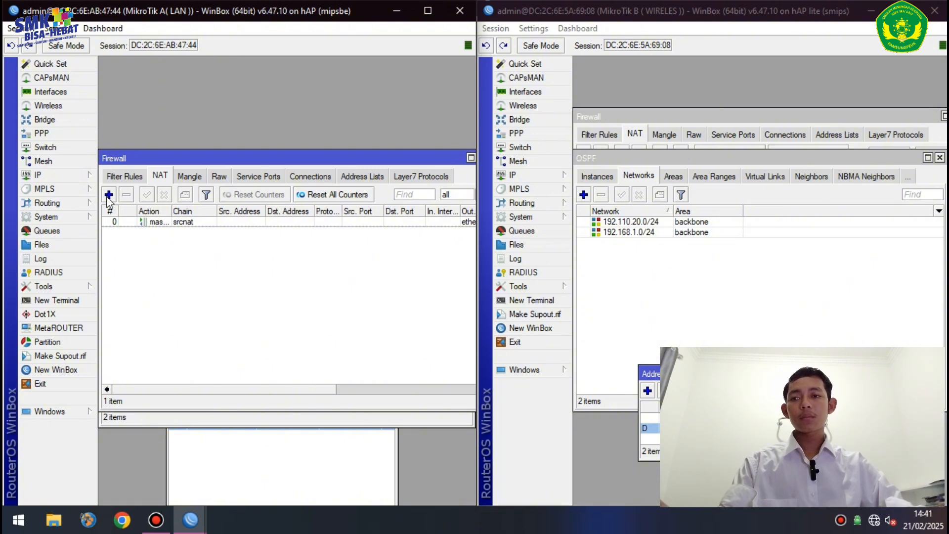
left_click(109, 195)
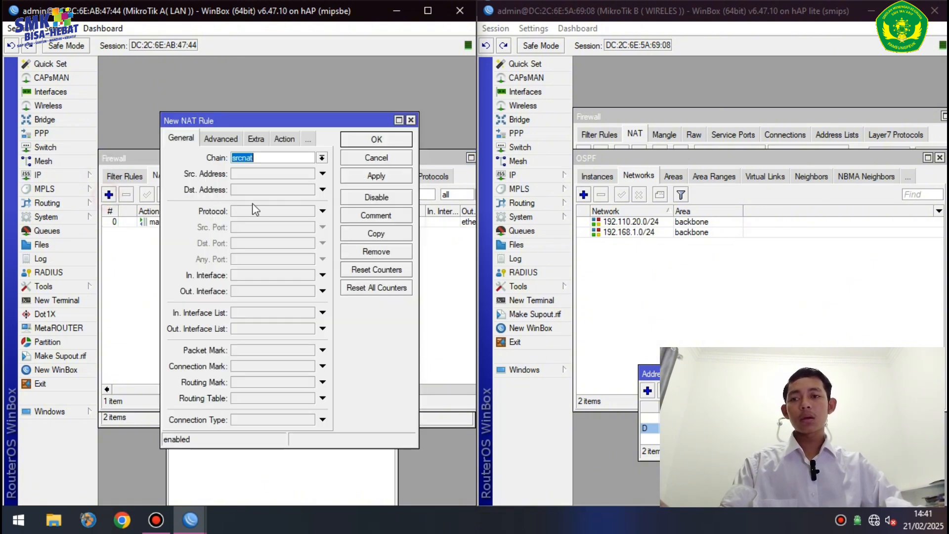
left_click(322, 157)
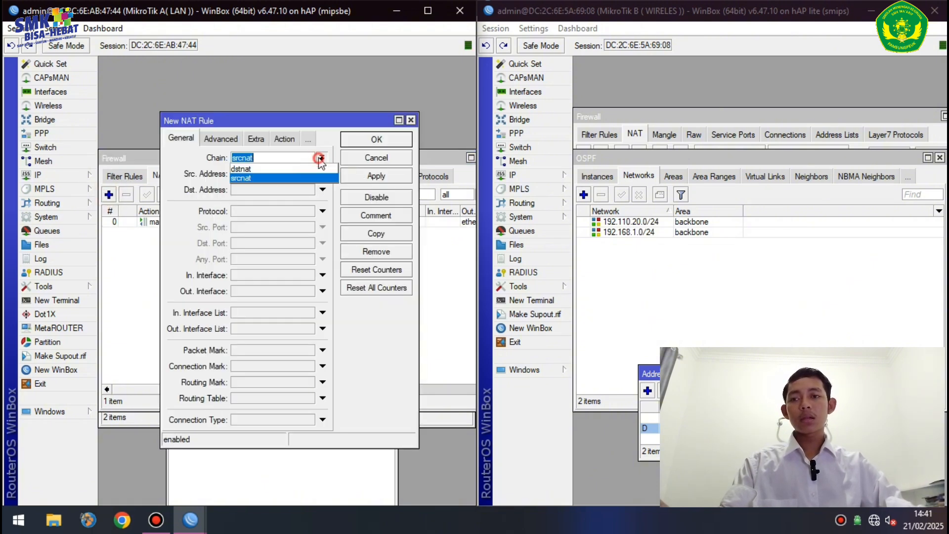
left_click(302, 170)
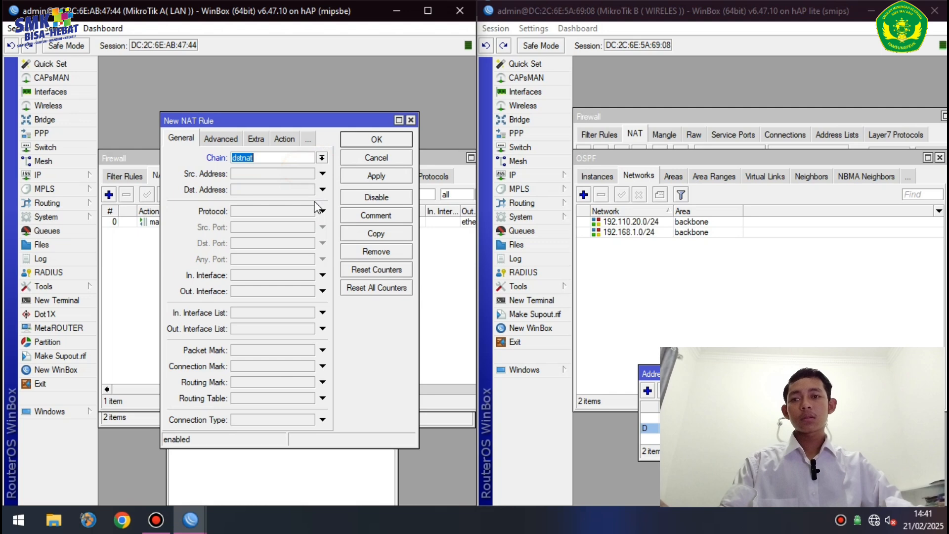
left_click(272, 211)
left_click(272, 243)
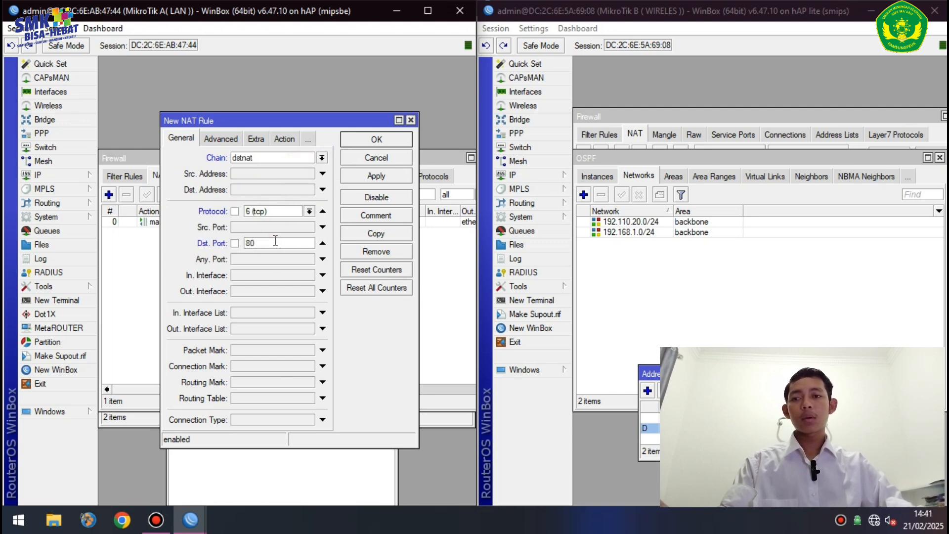
left_click(322, 275)
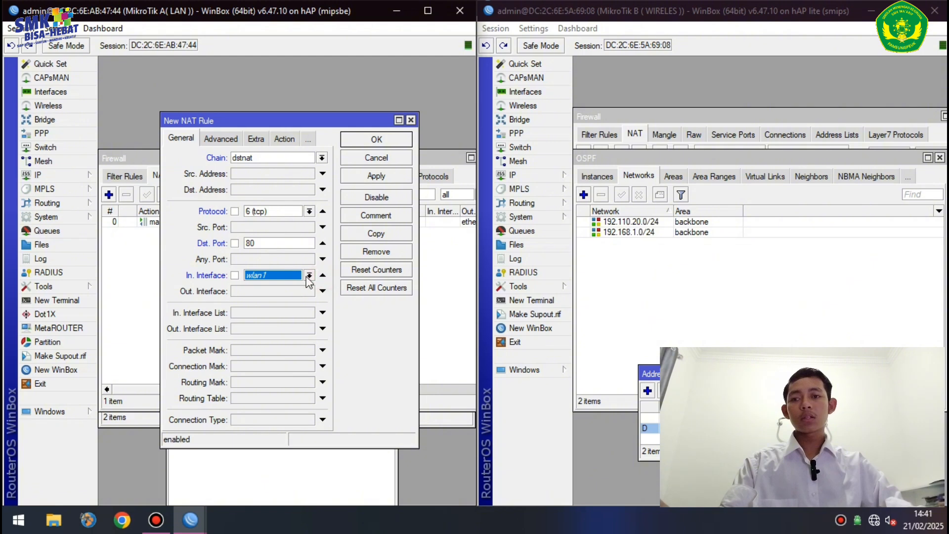
left_click(309, 275)
left_click(258, 331)
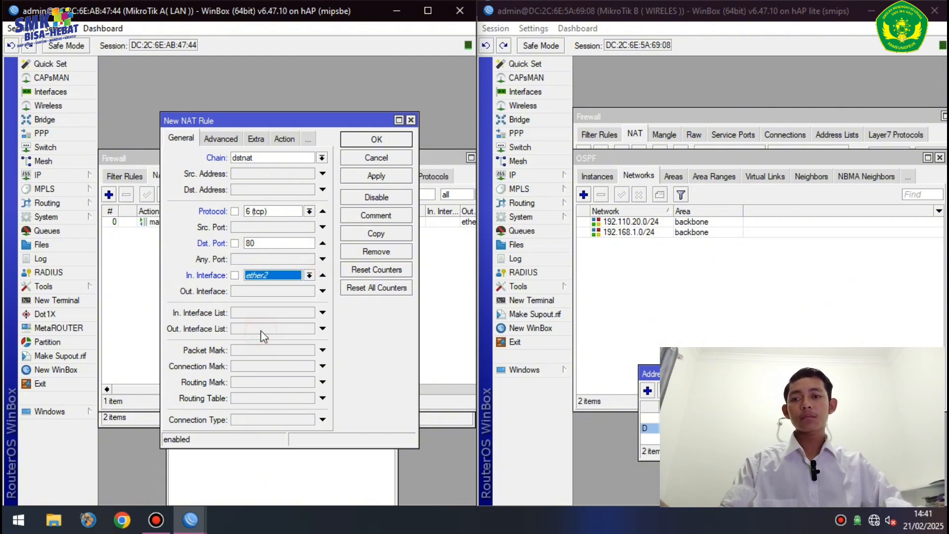
- Set the rule's action to redirect to port 3128 and save it
left_click(288, 141)
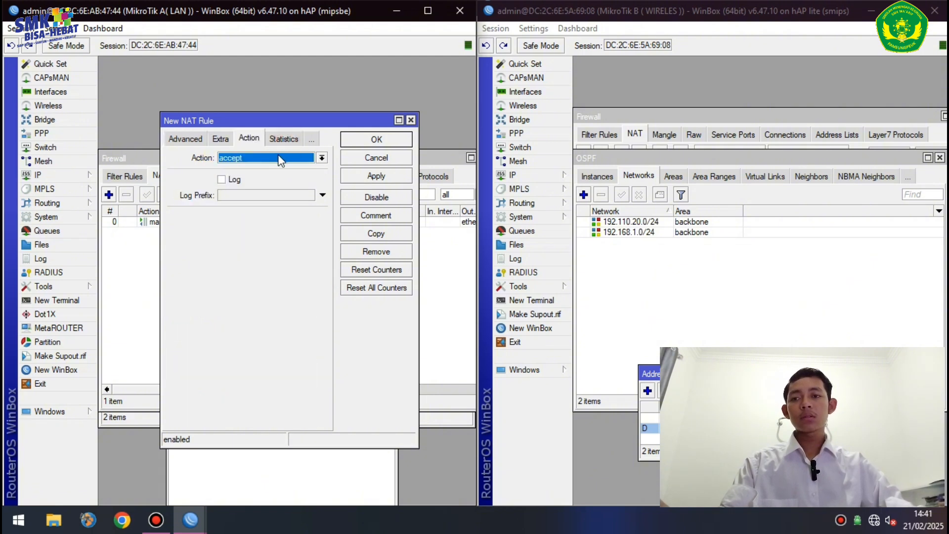
left_click(277, 158)
left_click(232, 250)
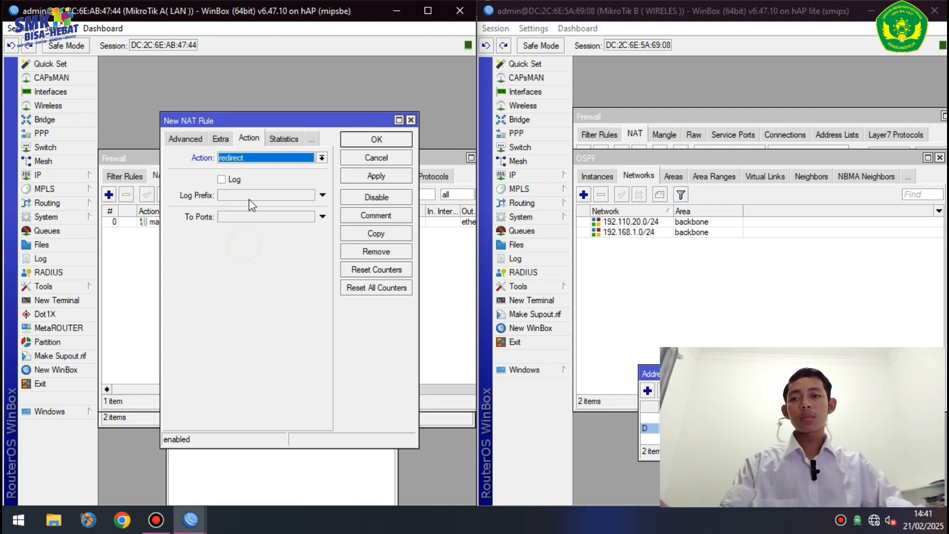
left_click(252, 216)
type("3128")
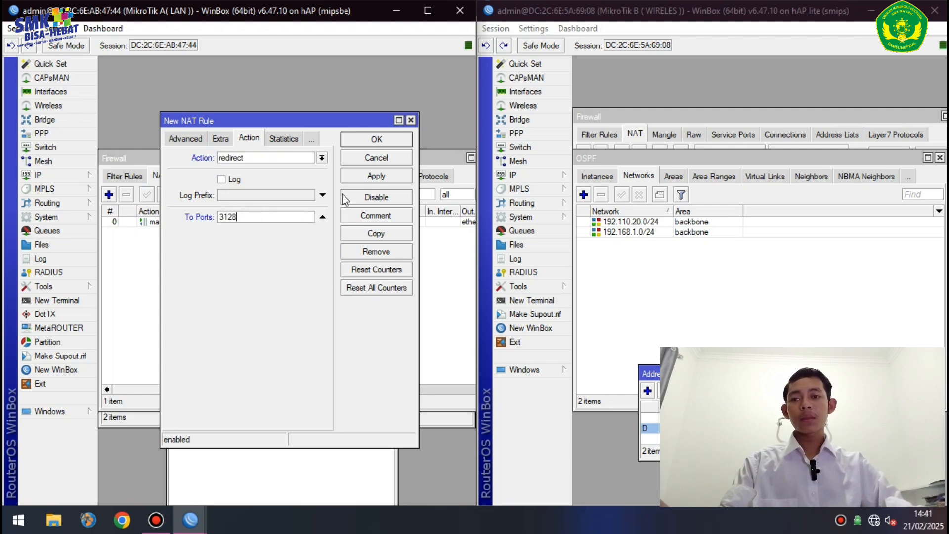
left_click(371, 176)
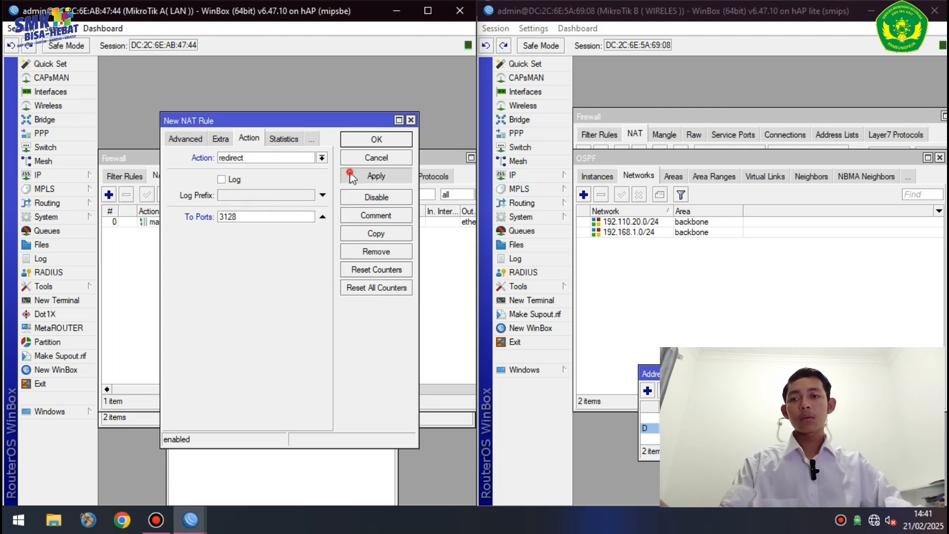
left_click(376, 140)
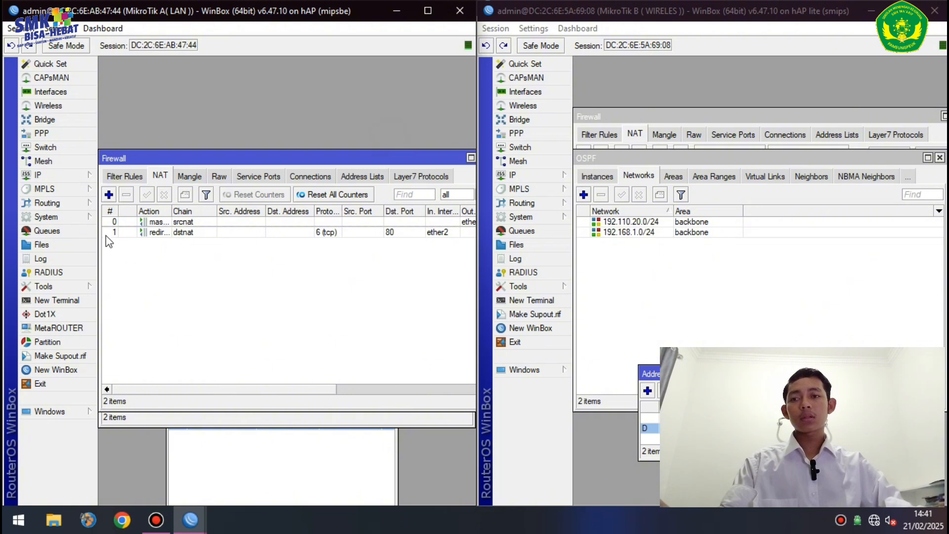
- Start another NAT rule with action redirect to port 3128
left_click(108, 195)
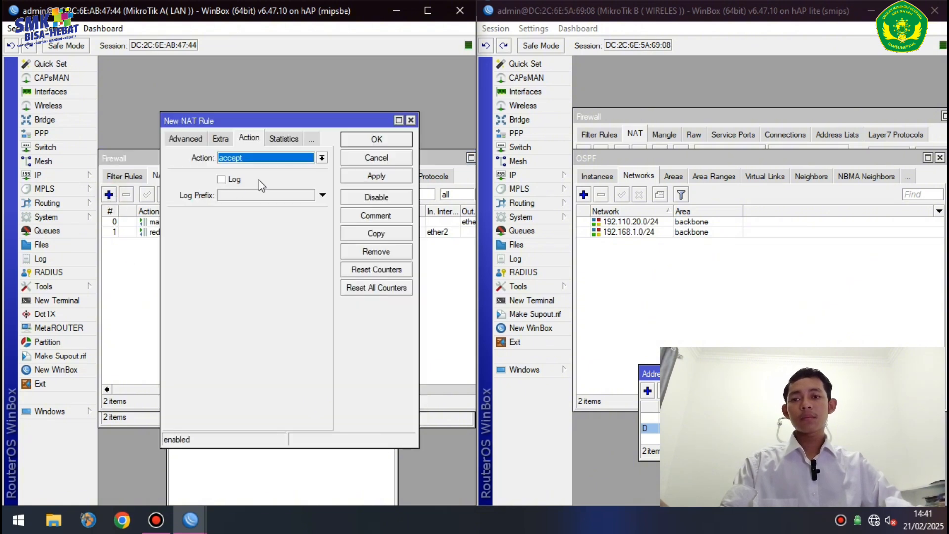
left_click(322, 158)
left_click(243, 250)
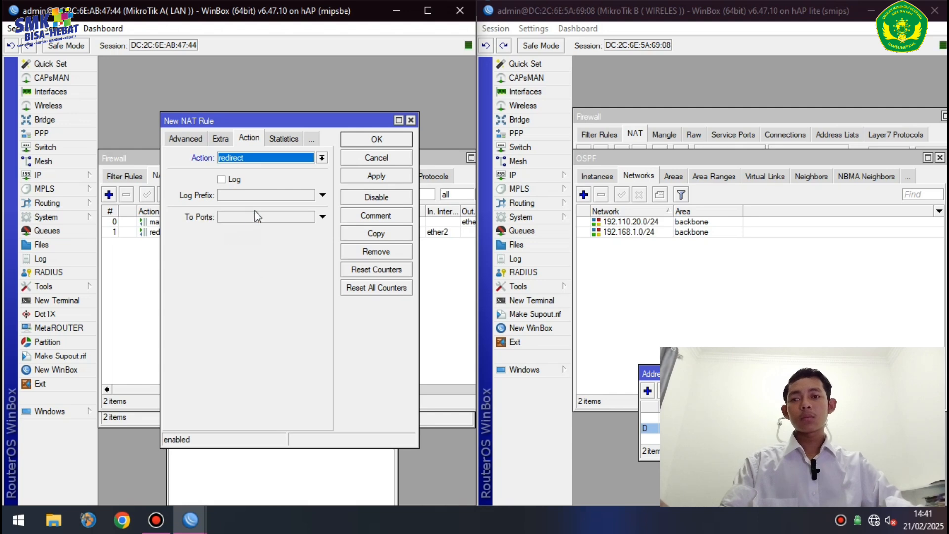
left_click(255, 219)
type("3128")
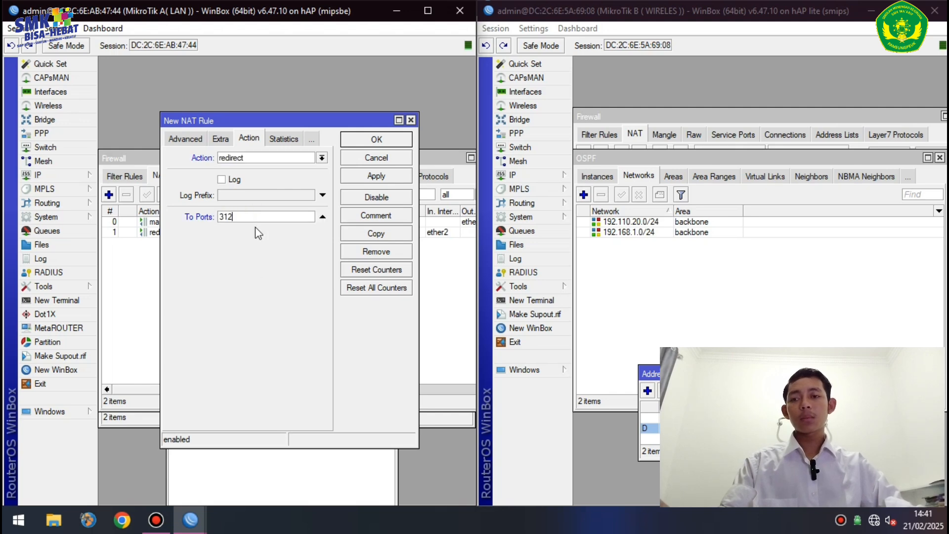
- Make it match dstnat TCP port 443 traffic arriving on ether2 and save it
left_click(192, 139)
left_click(192, 140)
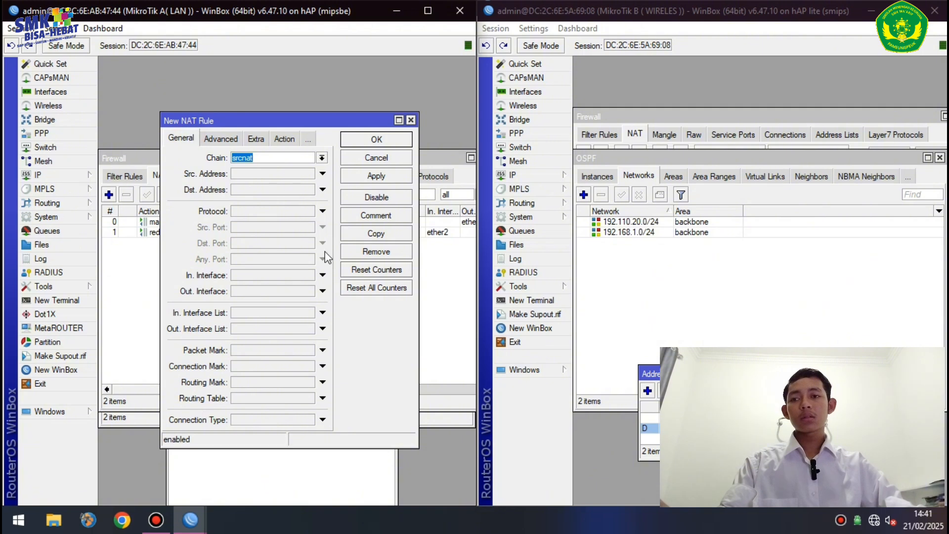
left_click(322, 158)
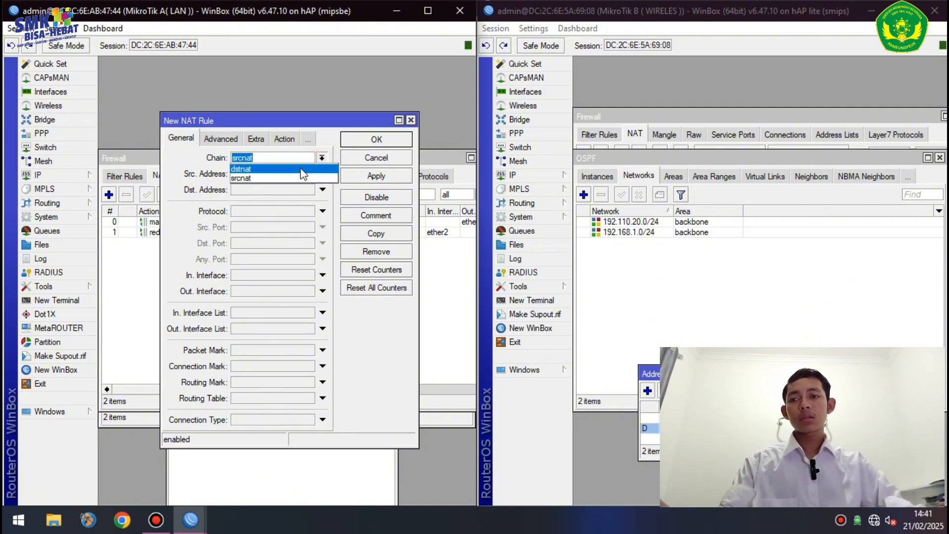
left_click(300, 173)
left_click(274, 213)
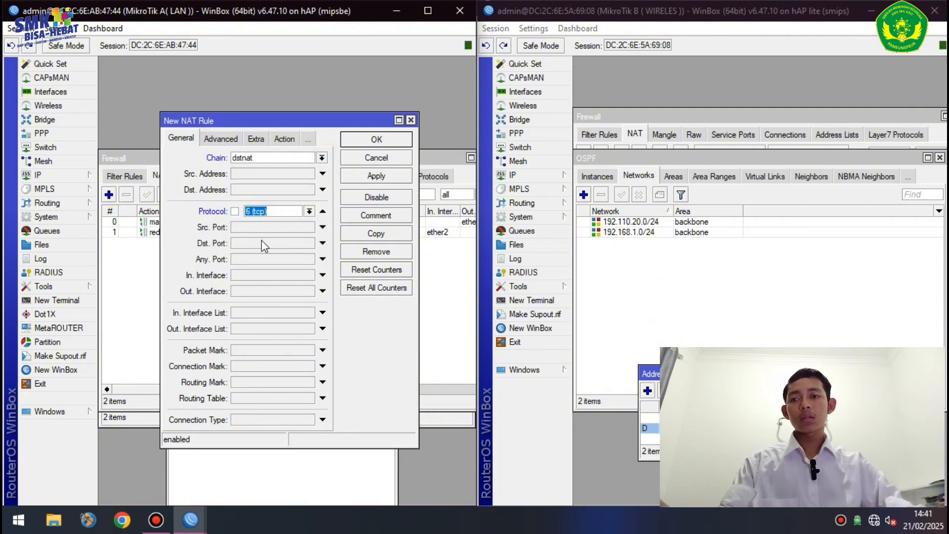
left_click(264, 243)
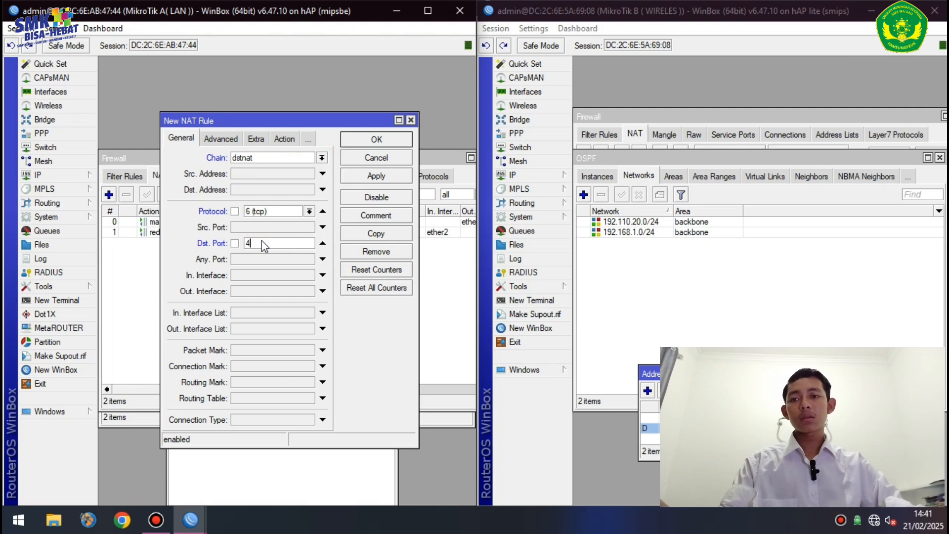
left_click(323, 275)
left_click(308, 275)
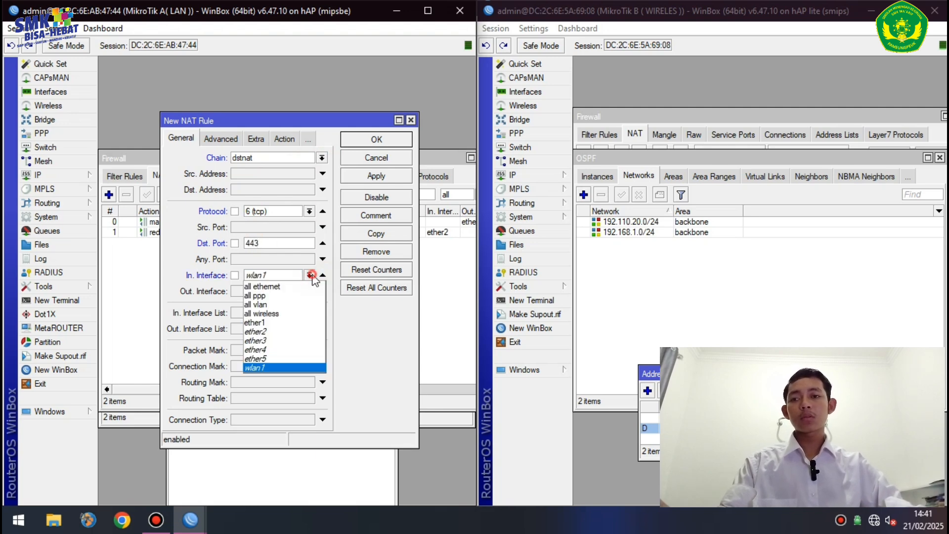
left_click(284, 322)
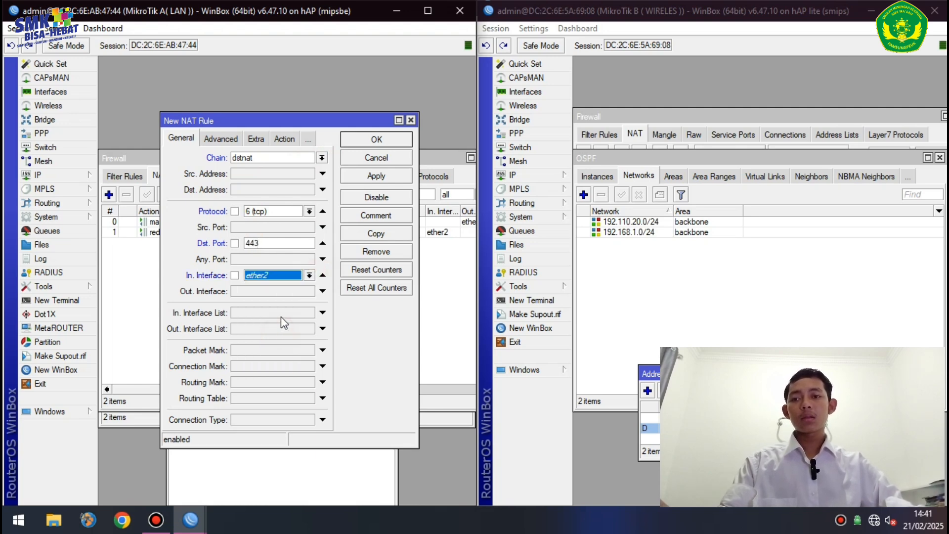
left_click(375, 175)
left_click(383, 141)
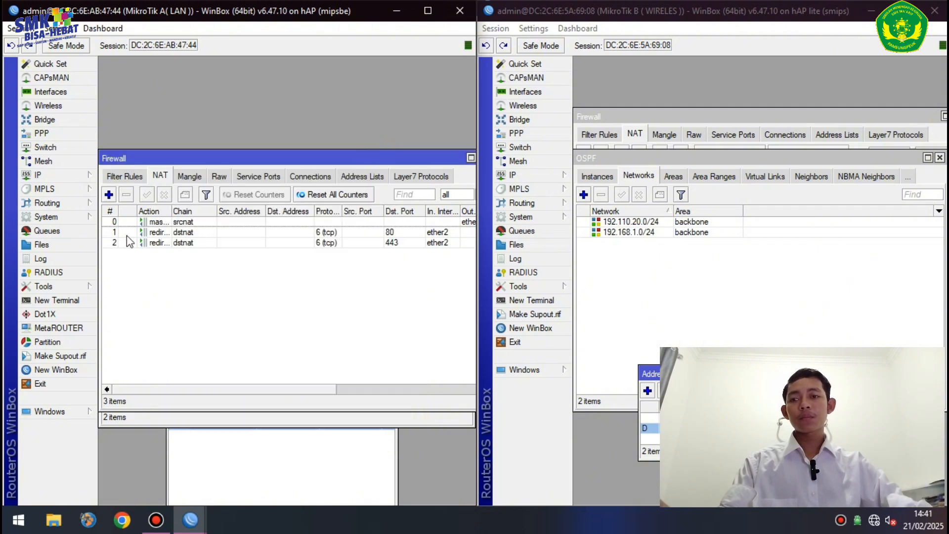
left_click(64, 179)
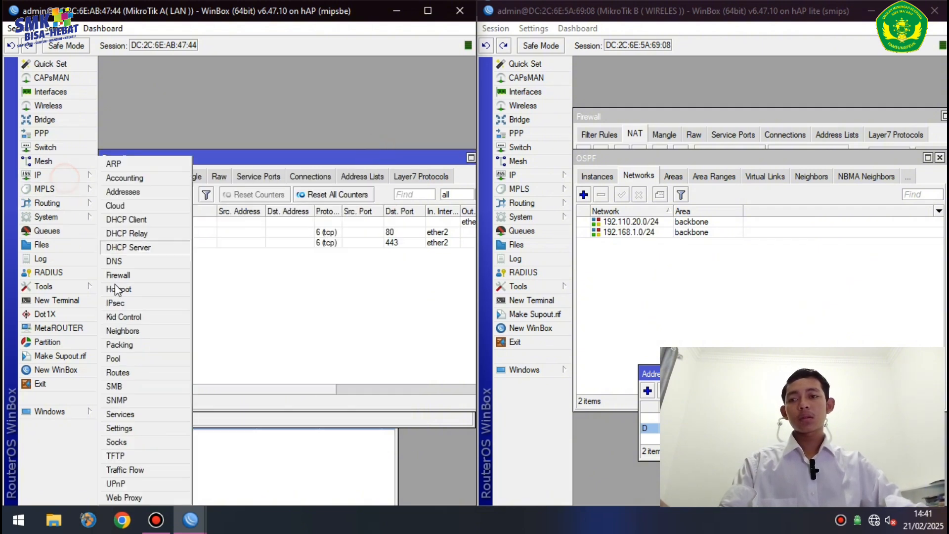
- Enable the web proxy on port 3128, anonymous, with the cache administrator's e-mail, and apply
left_click(132, 494)
left_click(242, 148)
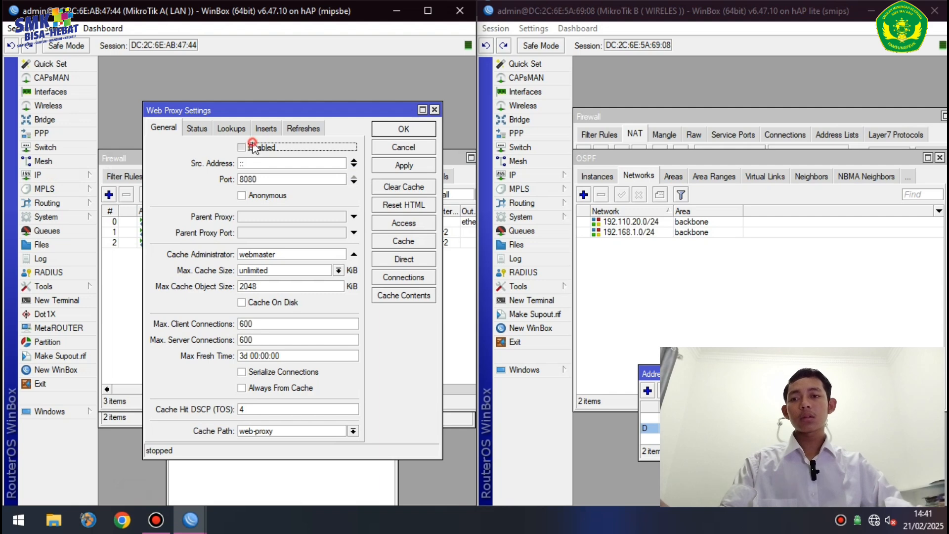
double_click(265, 181)
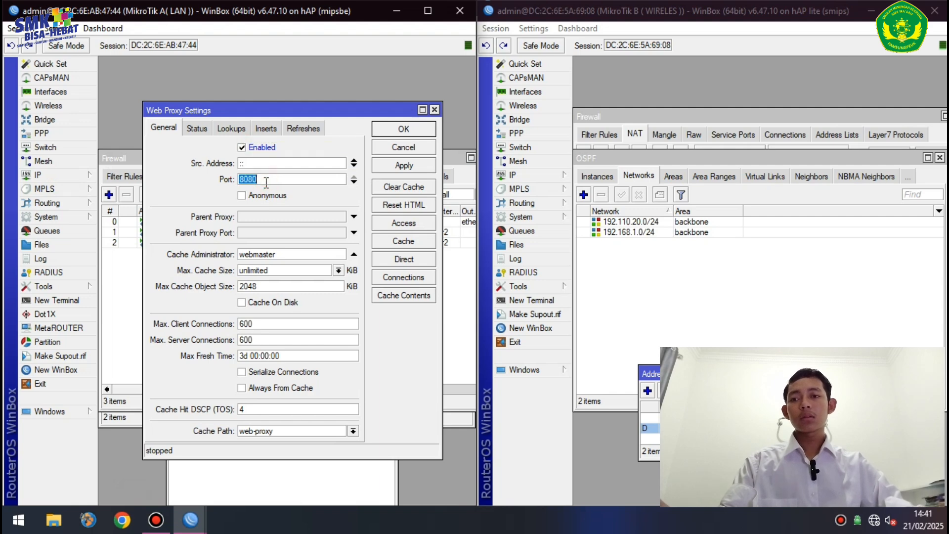
type("3128")
left_click(259, 193)
left_click(298, 255)
double_click(299, 255)
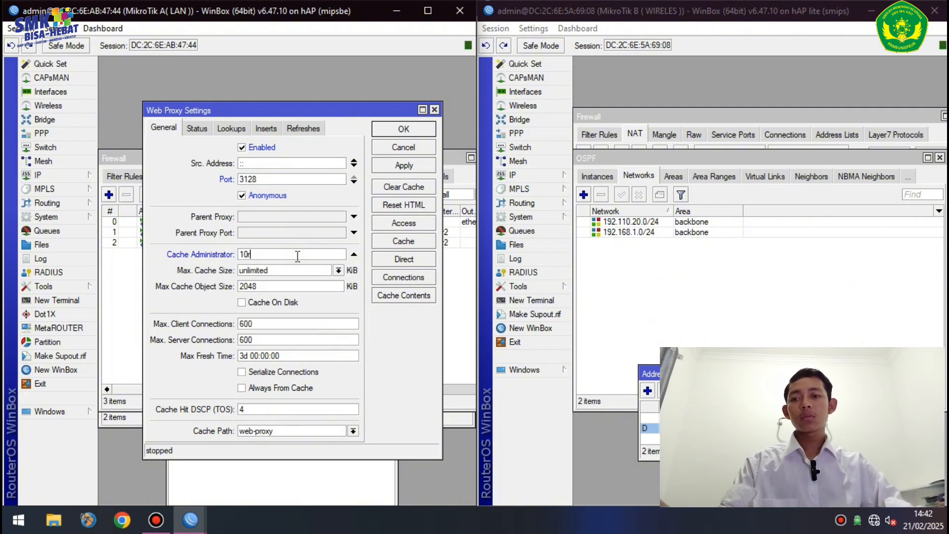
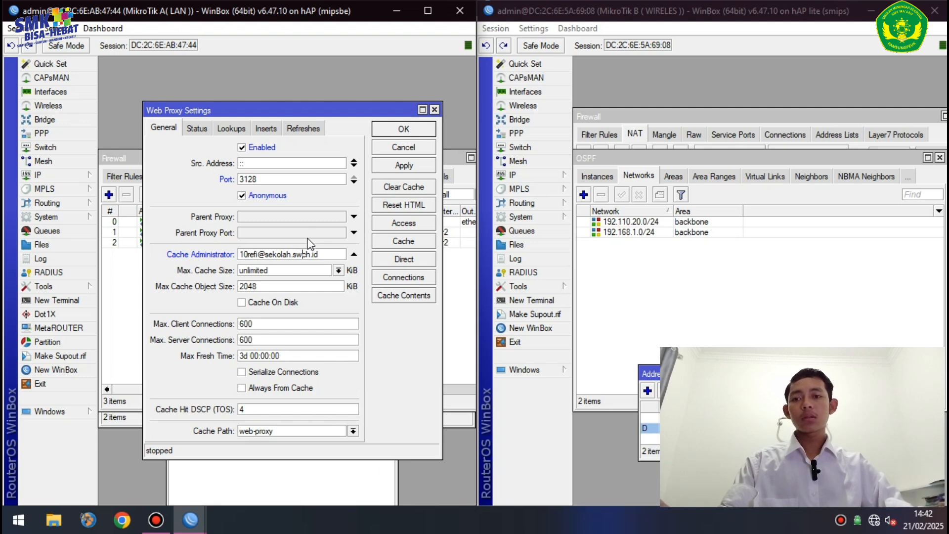
left_click(414, 167)
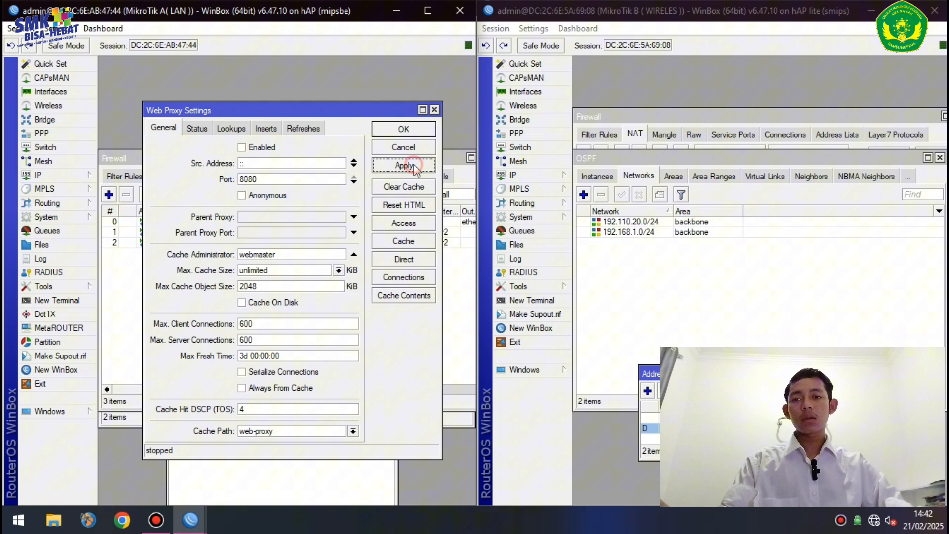
left_click(413, 226)
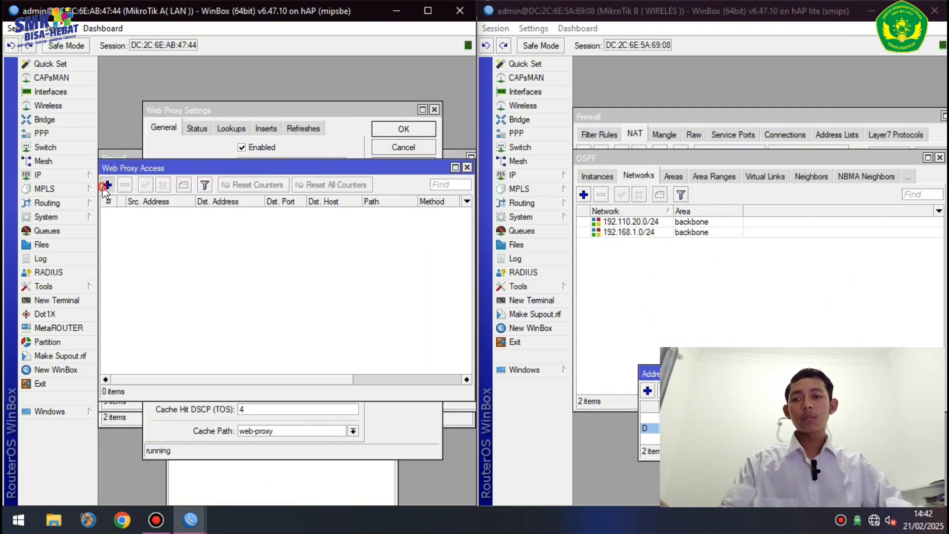
left_click(107, 185)
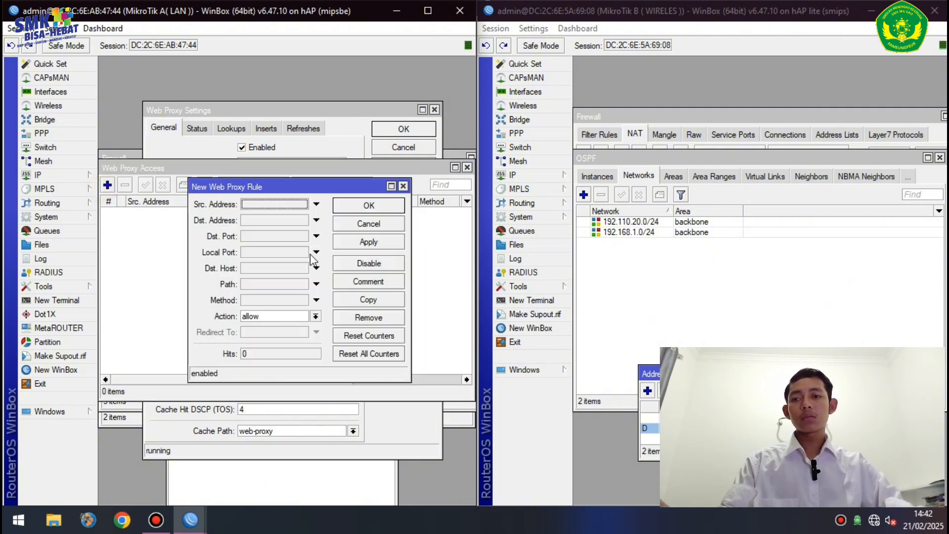
left_click(268, 268)
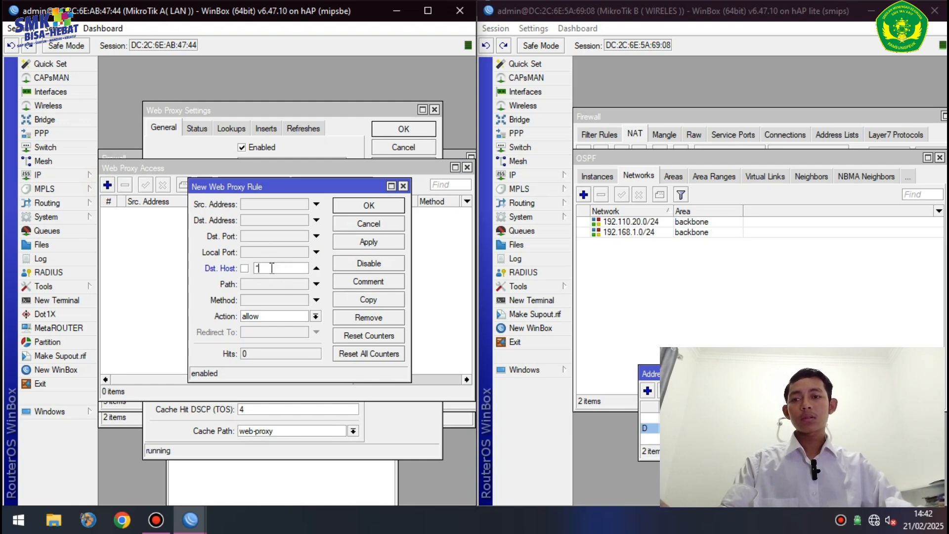
type("*www.linu")
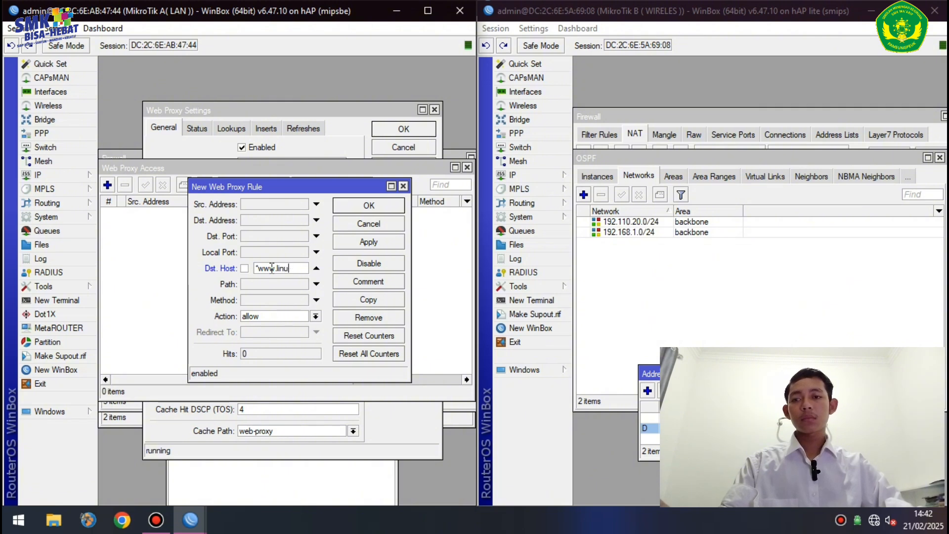
type("x.org")
left_click(316, 316)
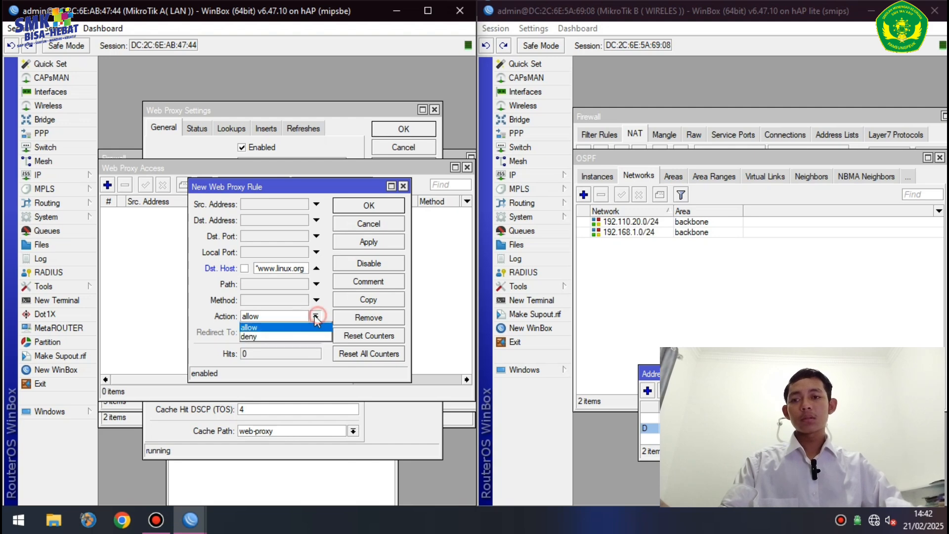
left_click(297, 336)
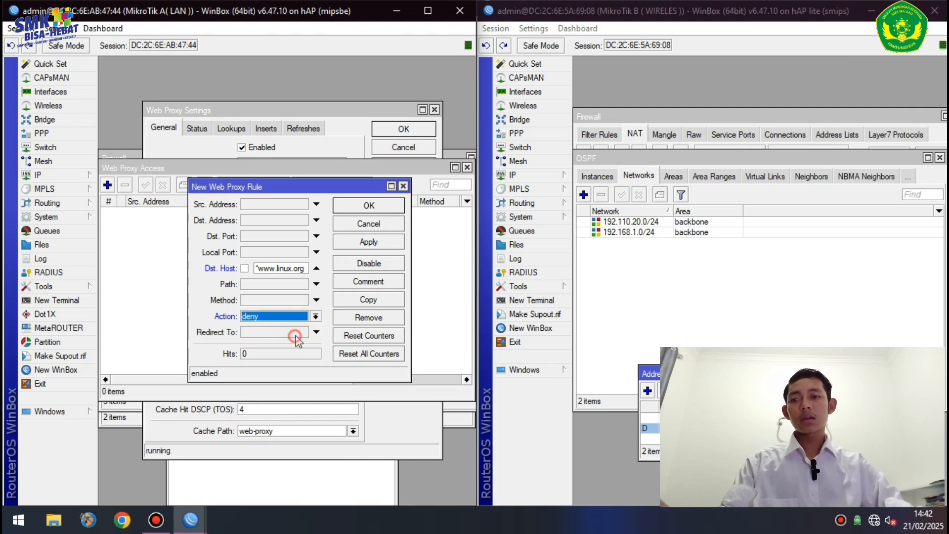
left_click(376, 242)
left_click(391, 208)
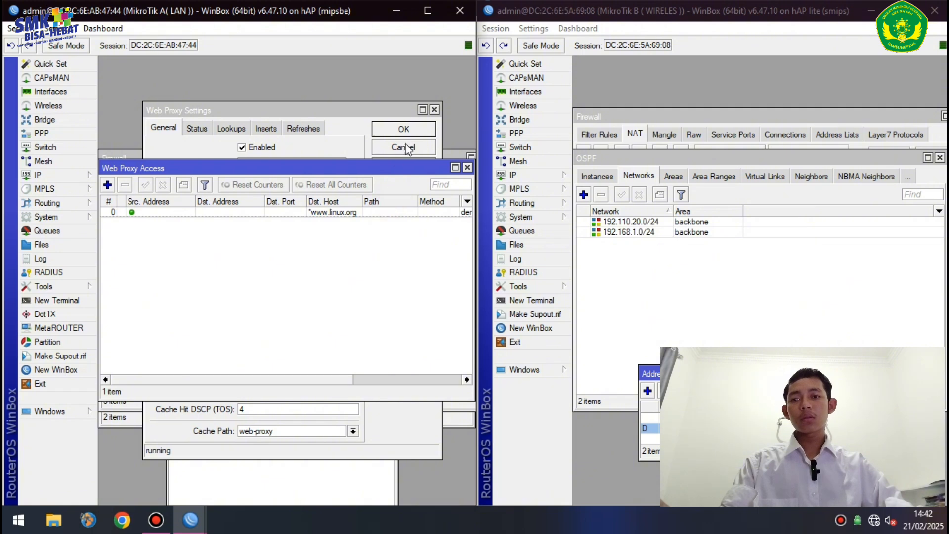
left_click(403, 129)
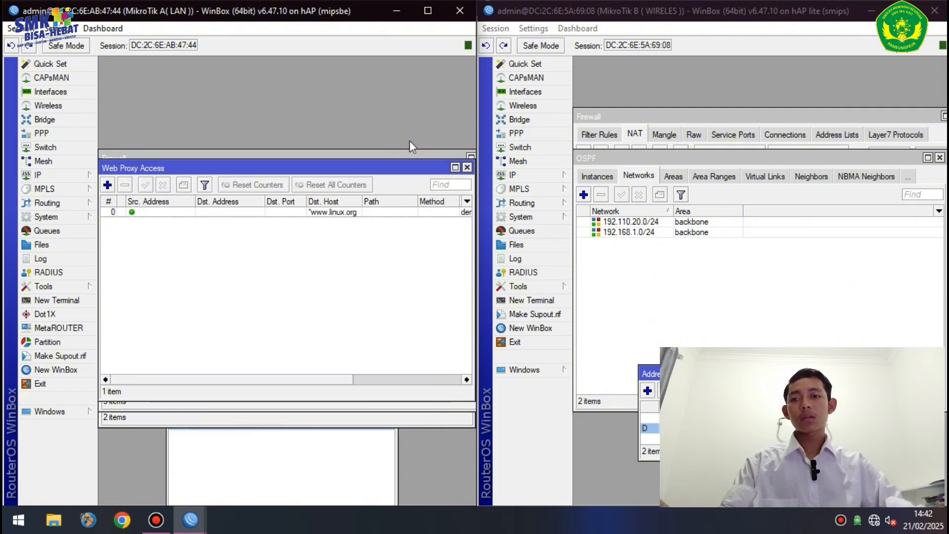
right_click(877, 522)
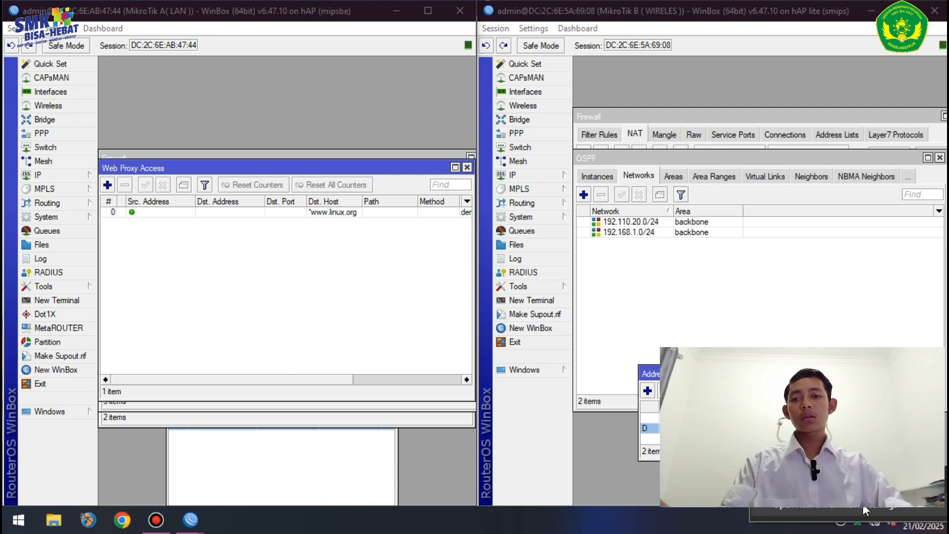
- Show Ethernet 2's IPv4 properties: static 192.210.10.3, gateway 192.210.10.2
left_click(862, 504)
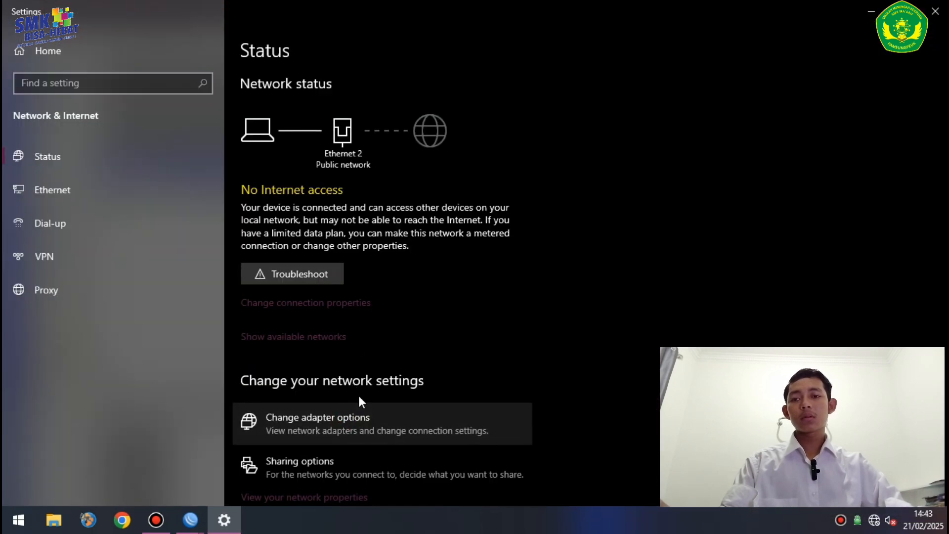
left_click(339, 418)
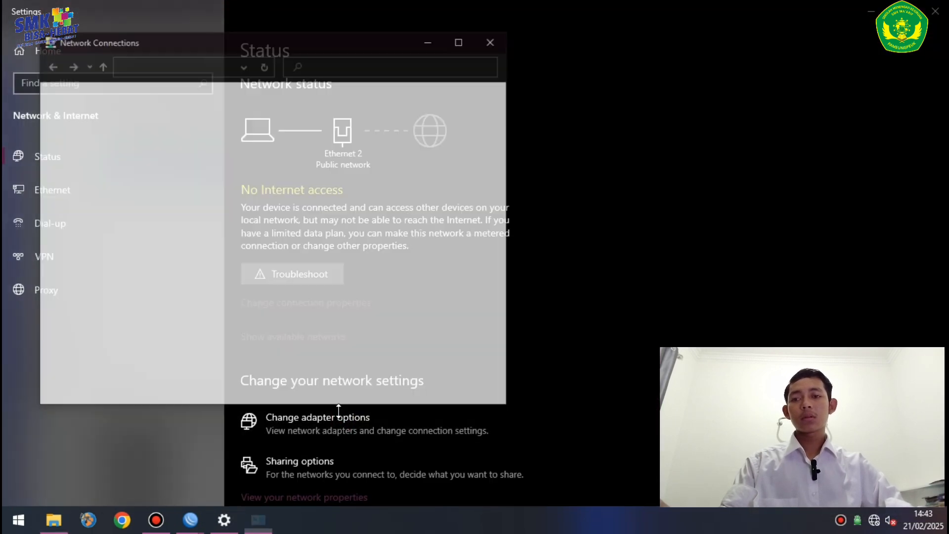
double_click(140, 127)
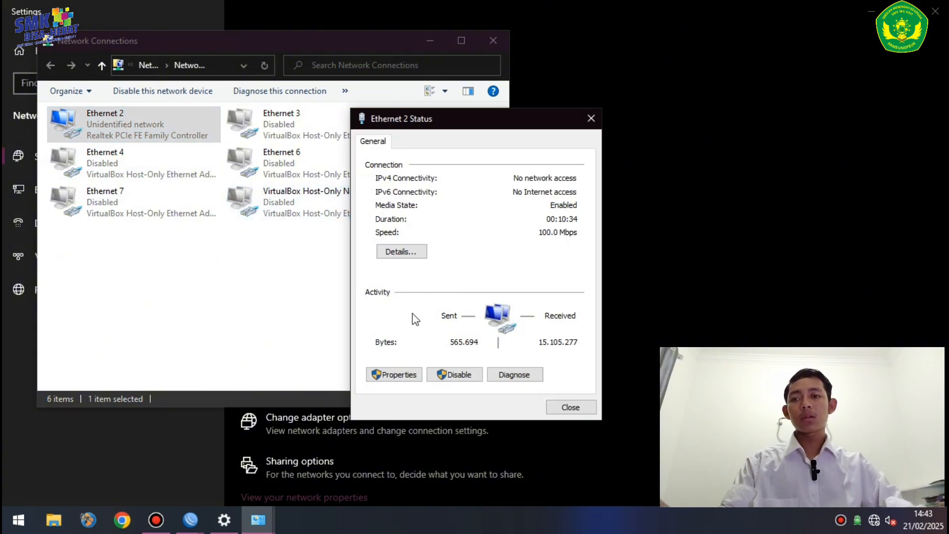
left_click(398, 374)
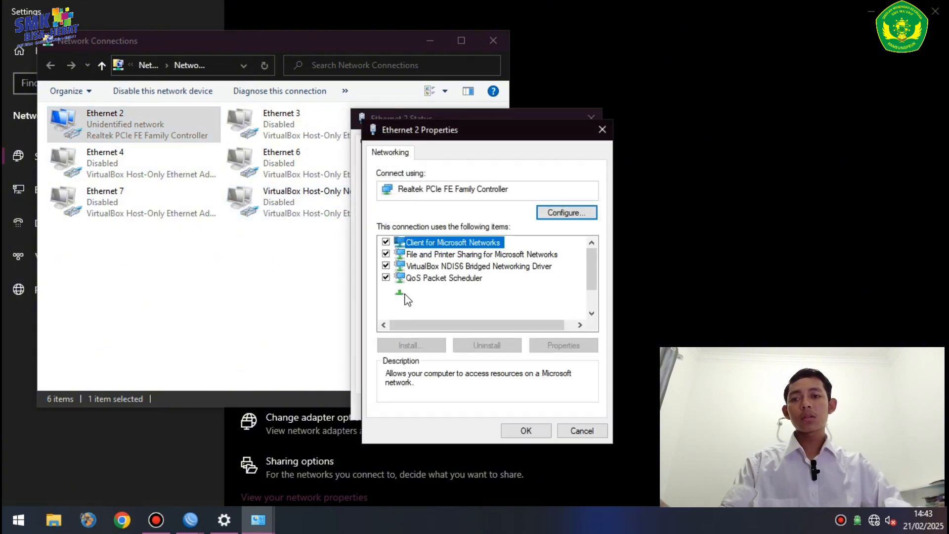
double_click(460, 290)
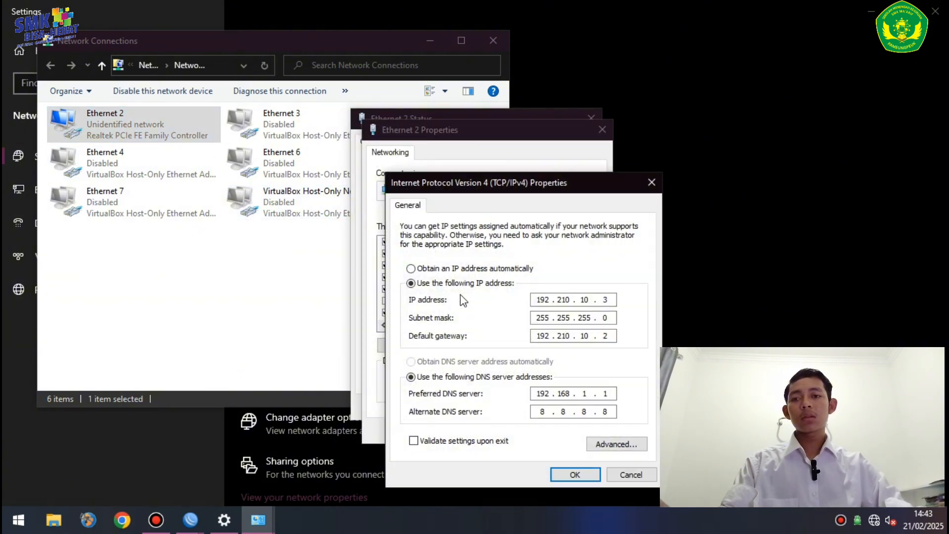
- Give Ethernet 2 a manual address 192.210.10.3/24, gateway 192.210.10.2 and DNS 192.168.1.1 and 8.8.8.8
left_click(446, 270)
left_click(467, 362)
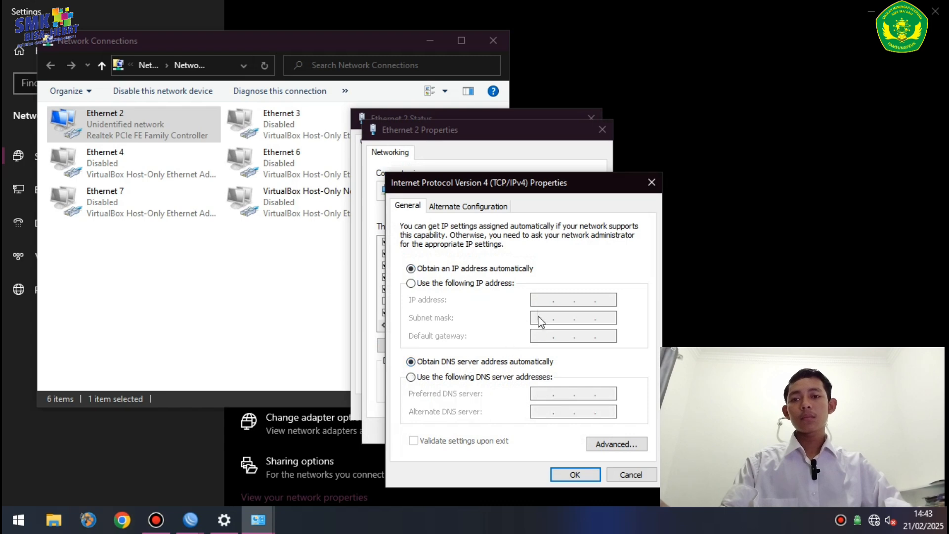
left_click(480, 284)
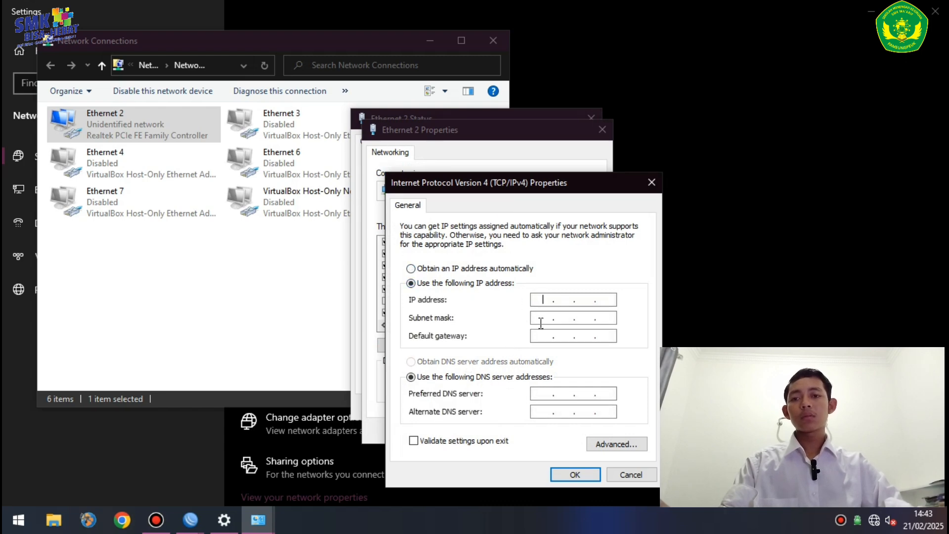
type("192 . 210 . 10 . 3")
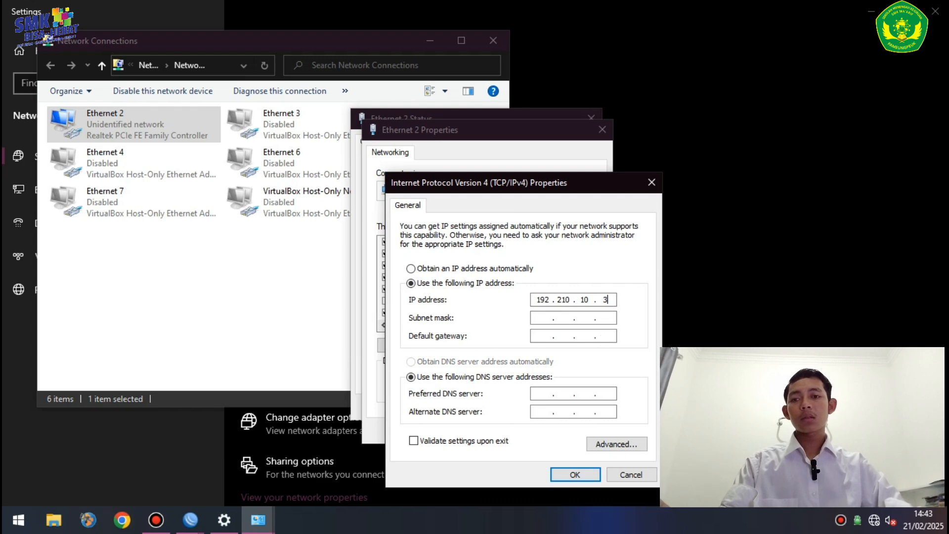
left_click(547, 318)
left_click(536, 335)
type("192 . 2")
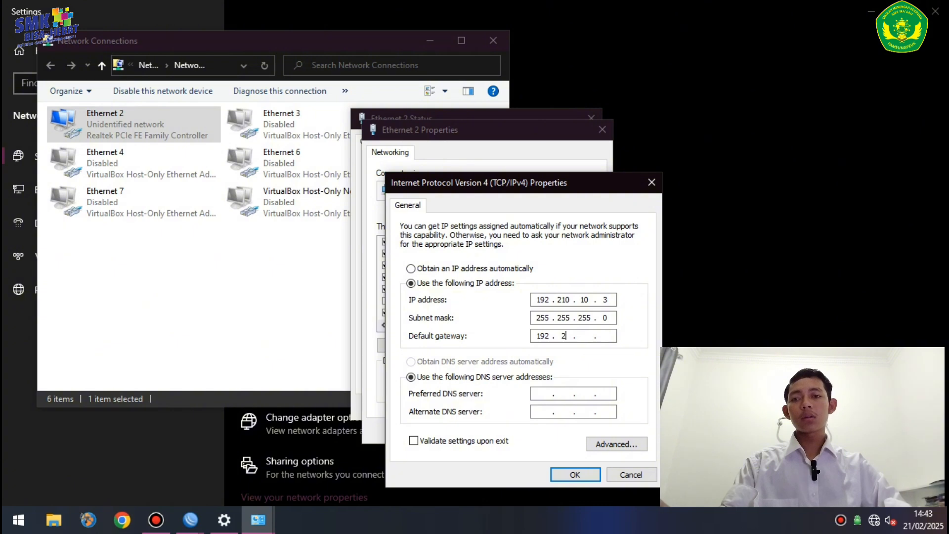
type("10 . 102")
left_click(535, 394)
type("192 . 168 . 1 . 1")
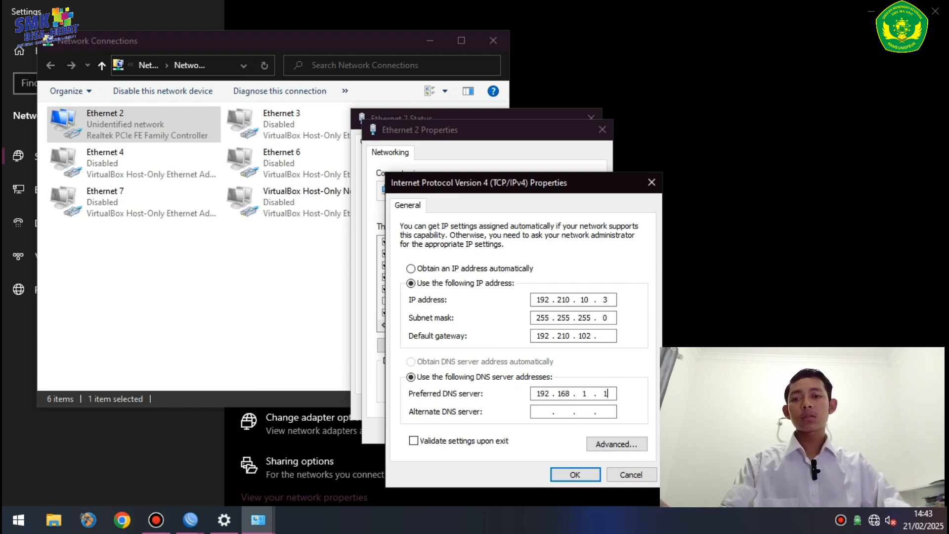
left_click(541, 411)
type("8.8")
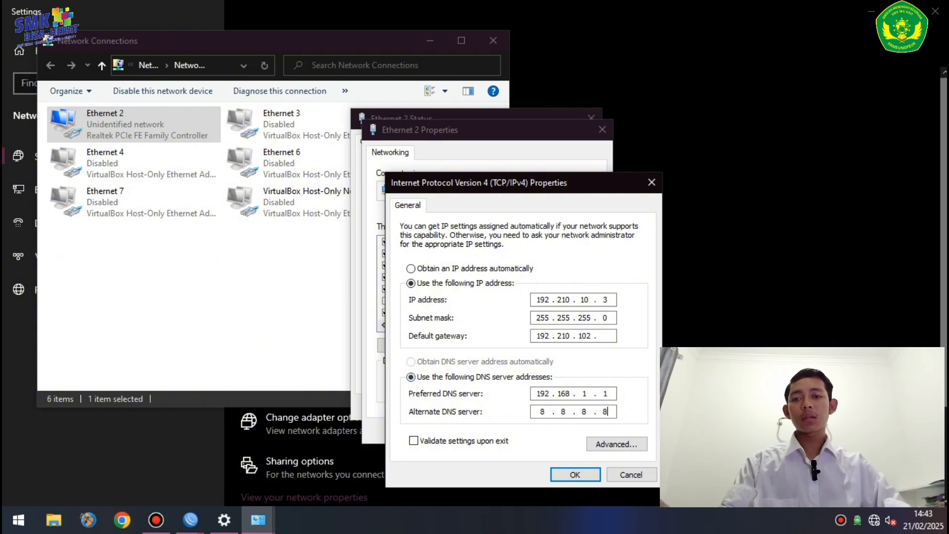
- Correct the gateway to 192.210.10.2, save the IPv4 settings and close the adapter windows
left_click(608, 336)
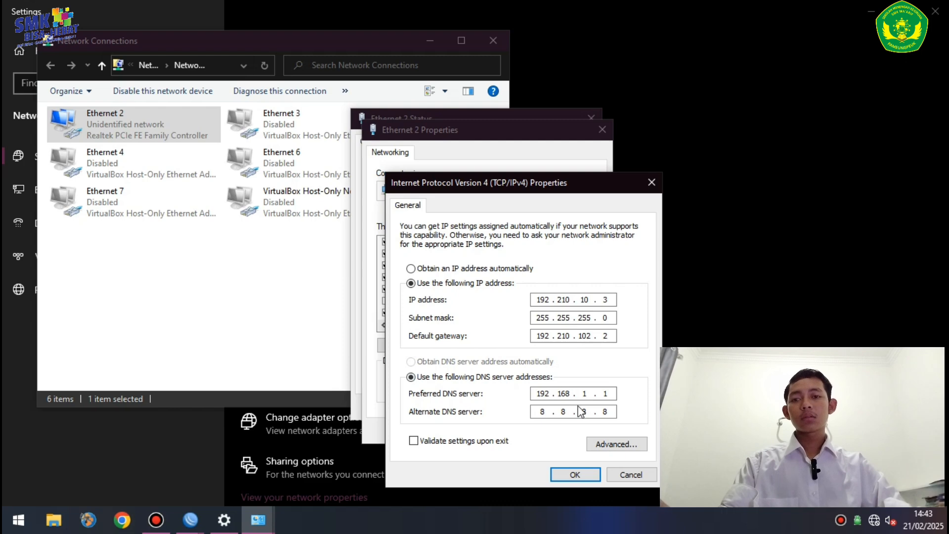
left_click(576, 475)
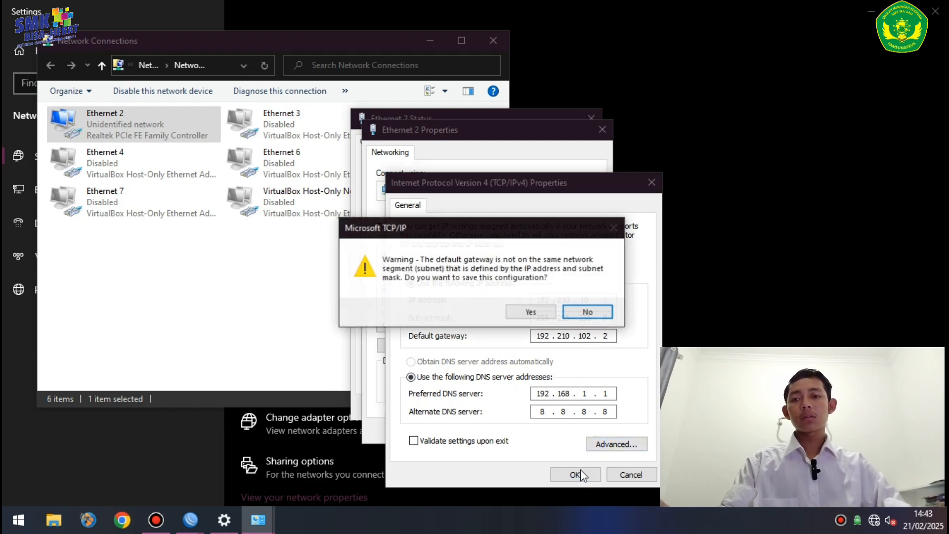
left_click(575, 312)
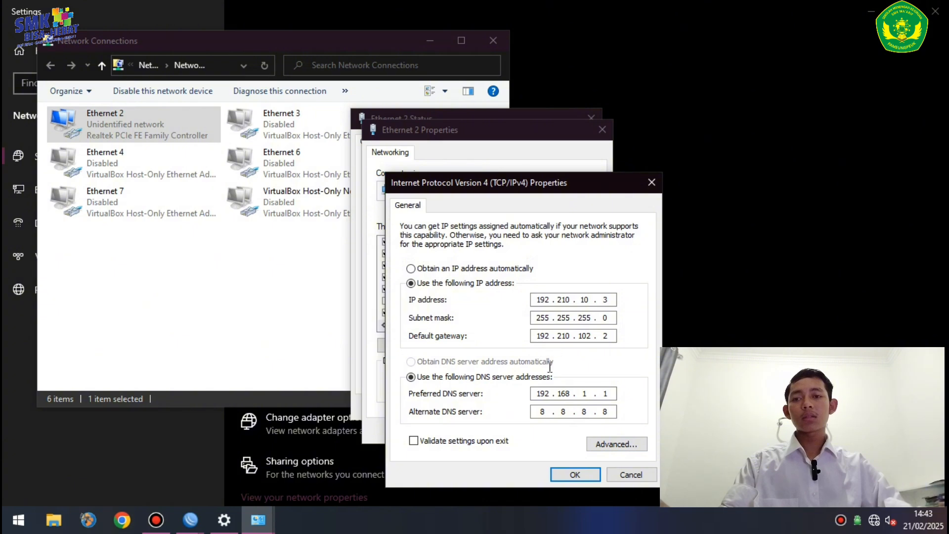
left_click(592, 336)
key("BackSpace")
left_click(583, 476)
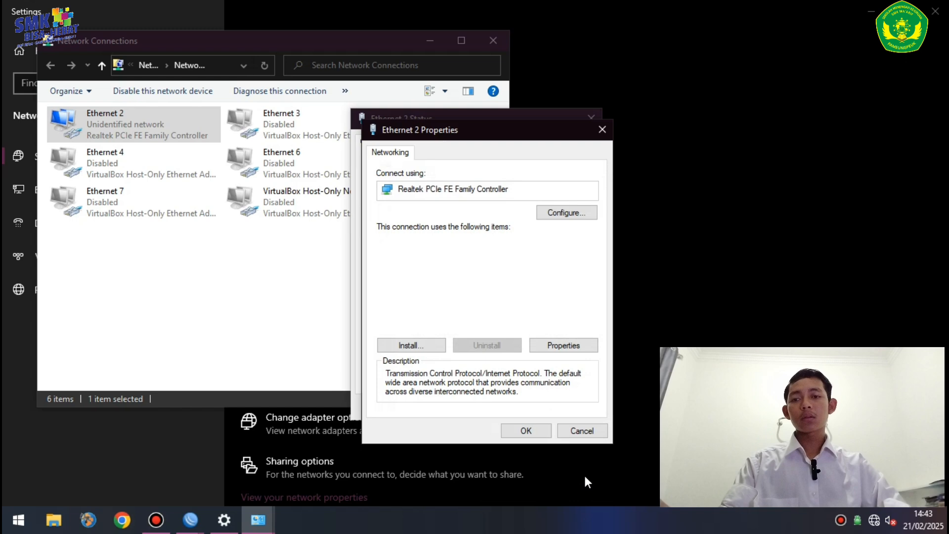
left_click(533, 429)
left_click(569, 408)
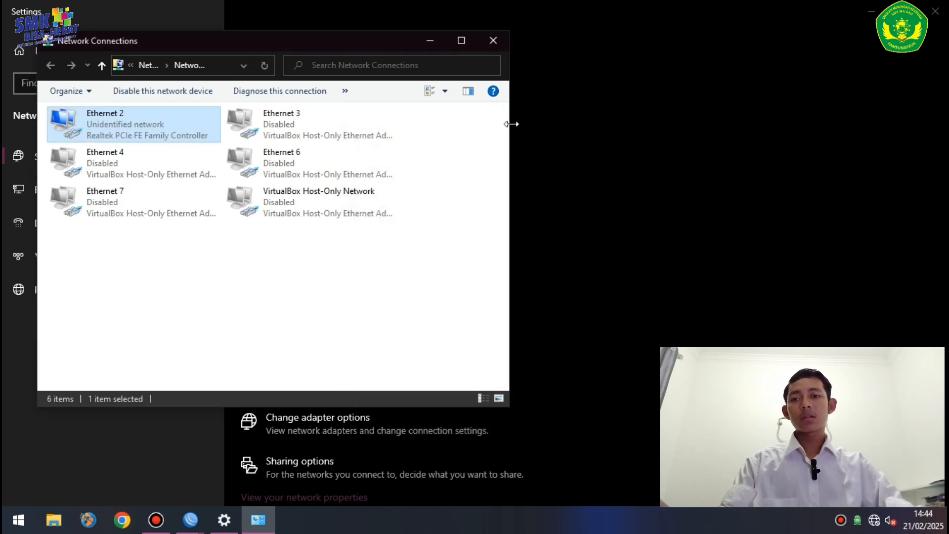
left_click(495, 39)
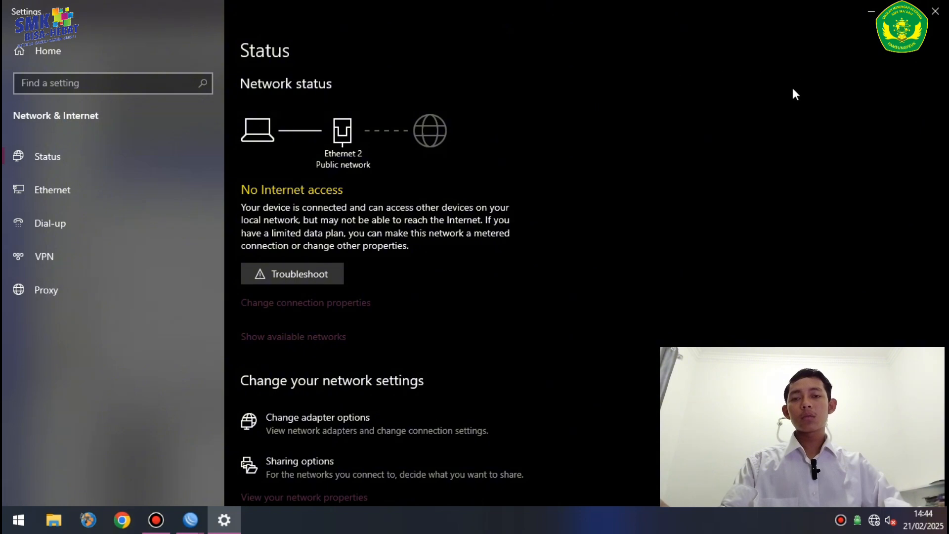
- Close Settings, reconnect WinBox to router A by its MAC address, and bring up Chrome
left_click(937, 12)
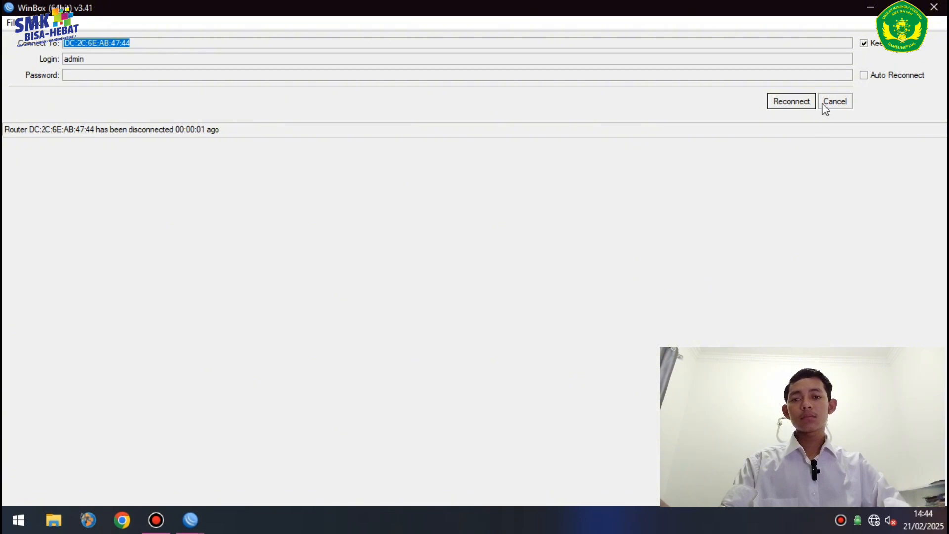
left_click(824, 104)
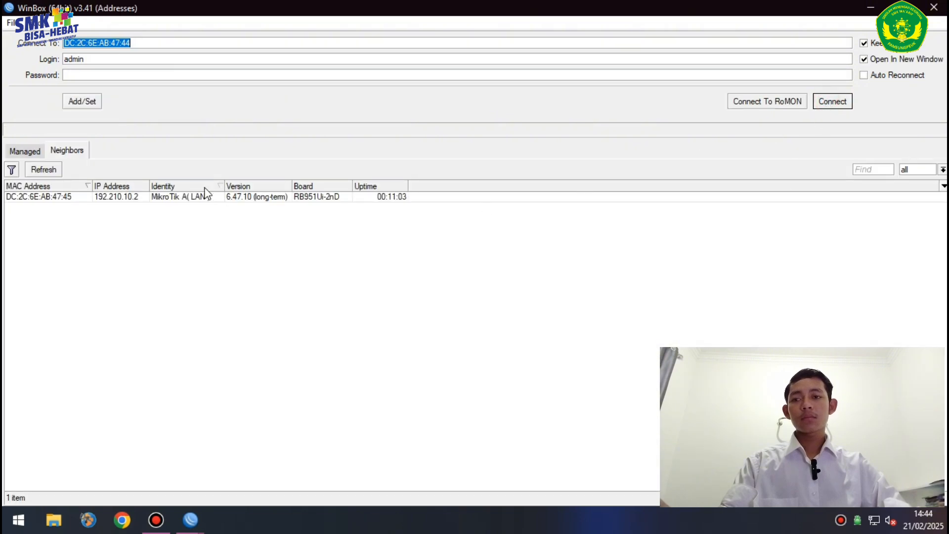
left_click(53, 197)
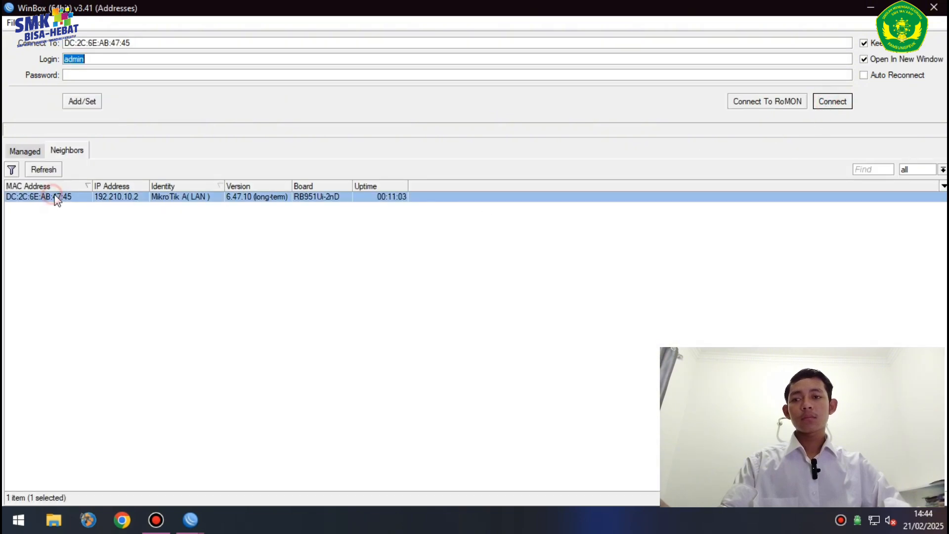
left_click(831, 100)
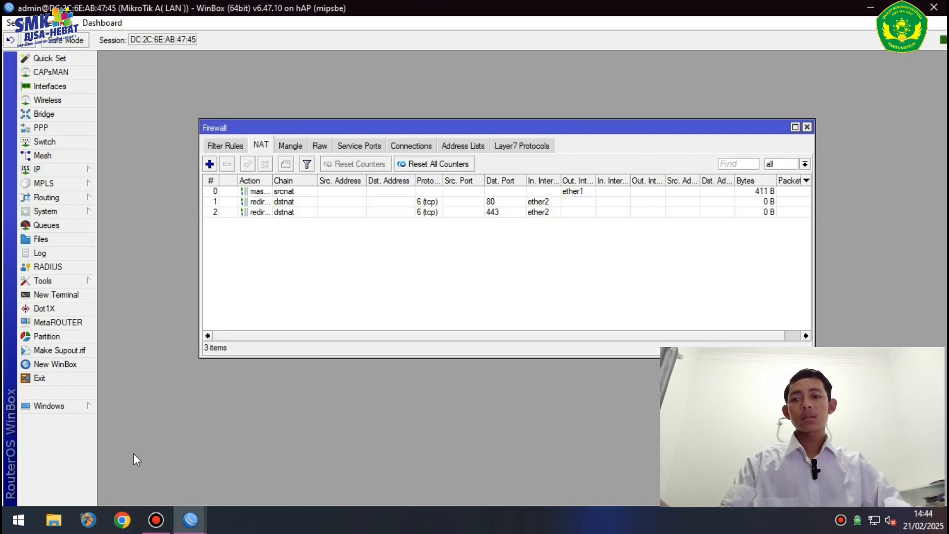
left_click(124, 526)
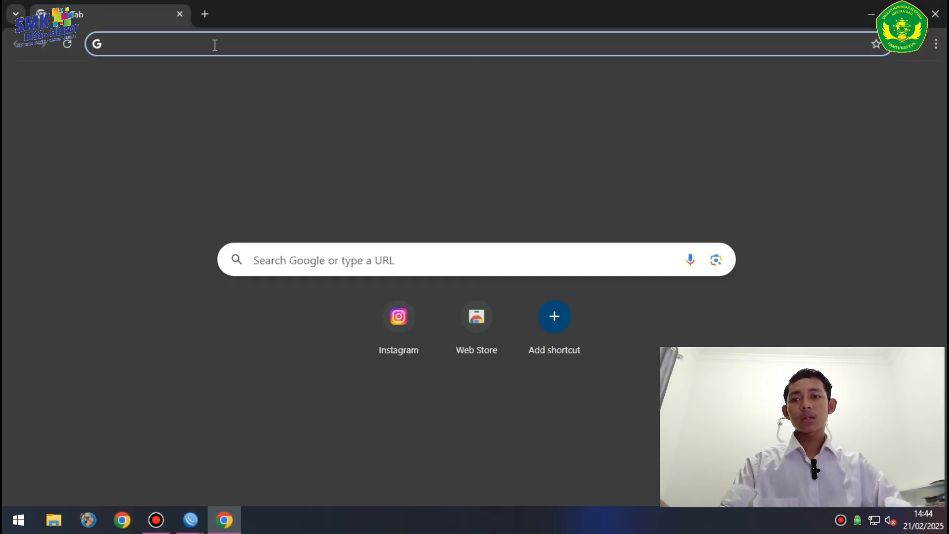
- Search Google for linux and open the Linux.org result in a new tab
left_click(215, 45)
left_click(174, 72)
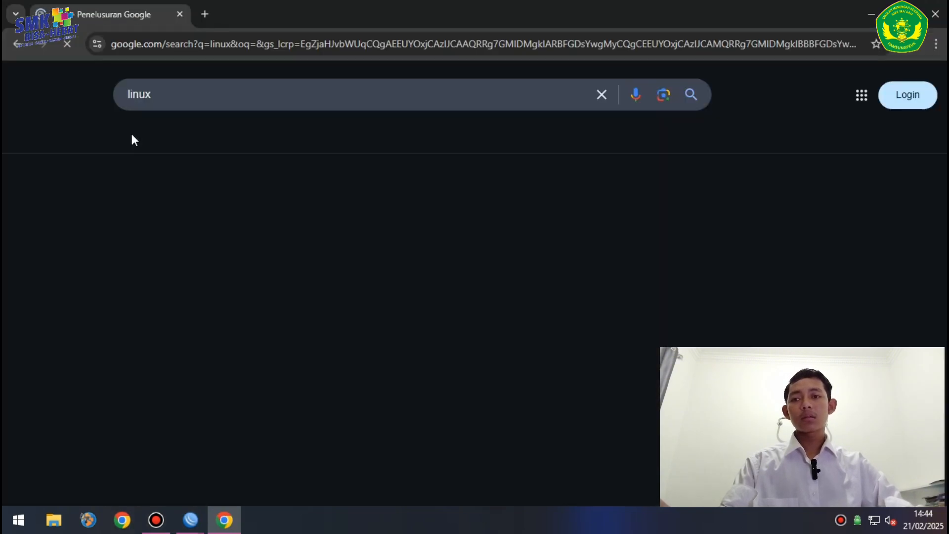
right_click(155, 209)
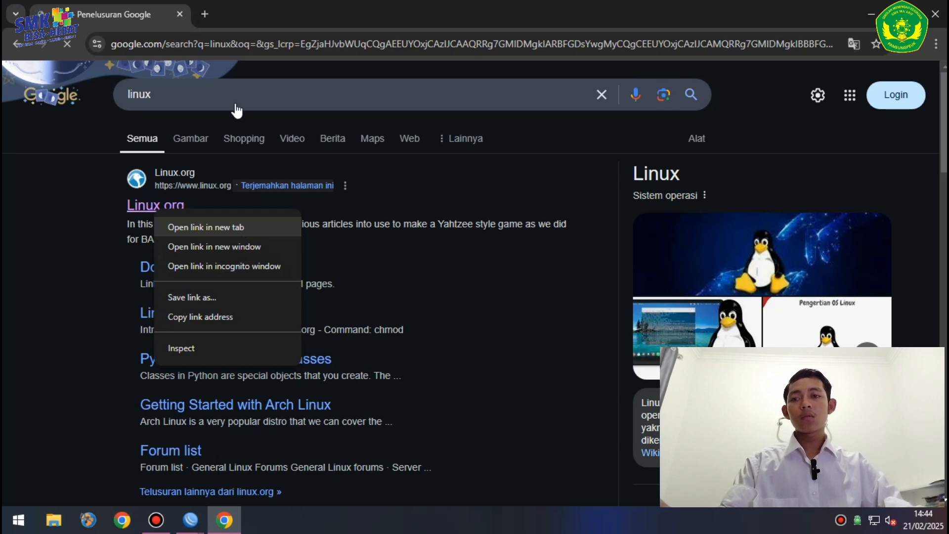
key("Return")
left_click(180, 15)
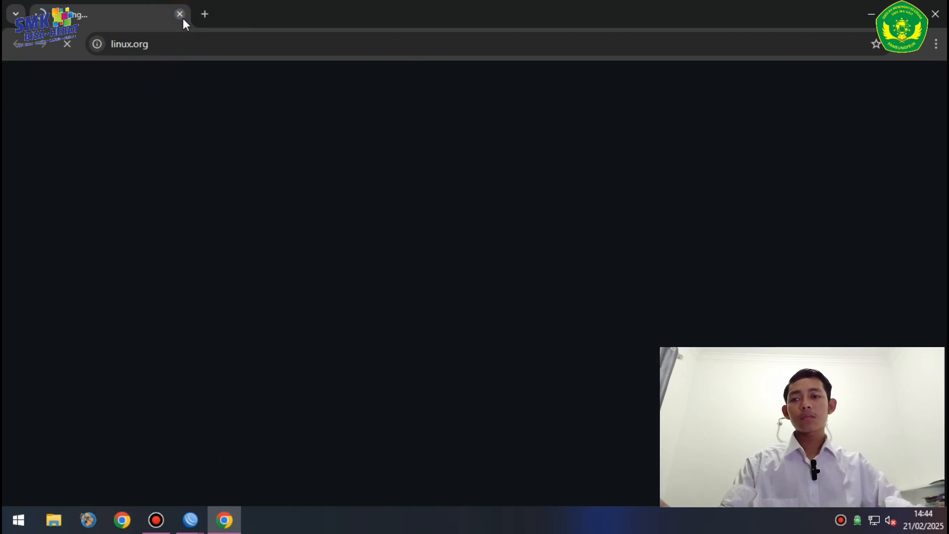
- Search Google for instagram and open Instagram in a background tab
left_click(205, 18)
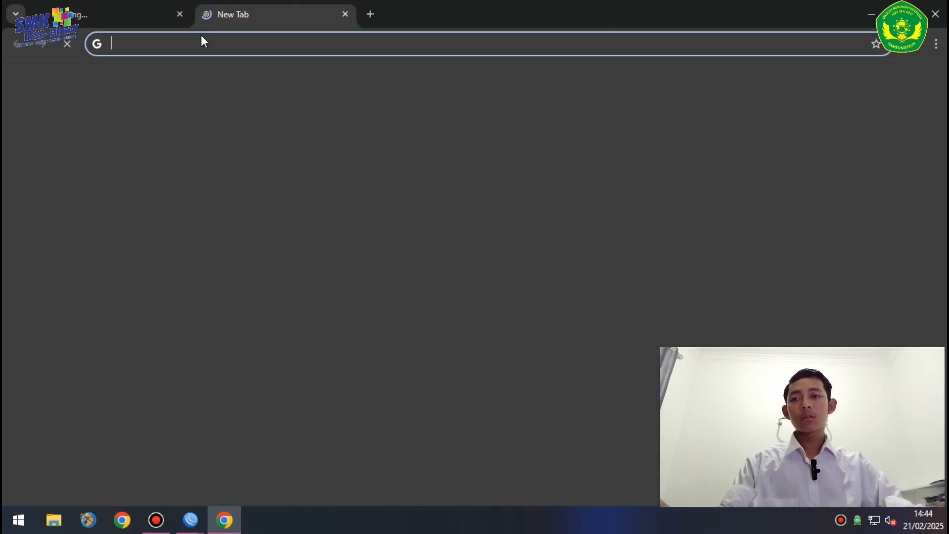
left_click(200, 44)
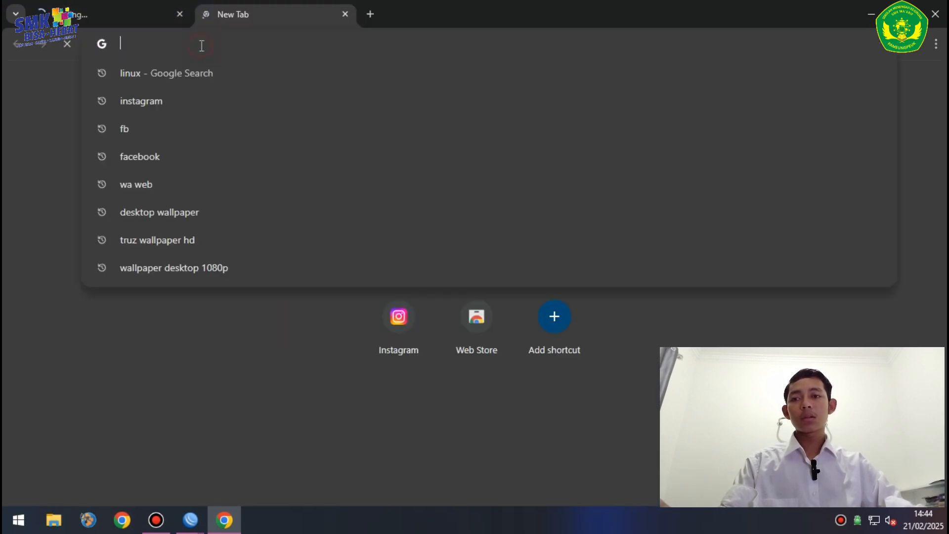
left_click(194, 102)
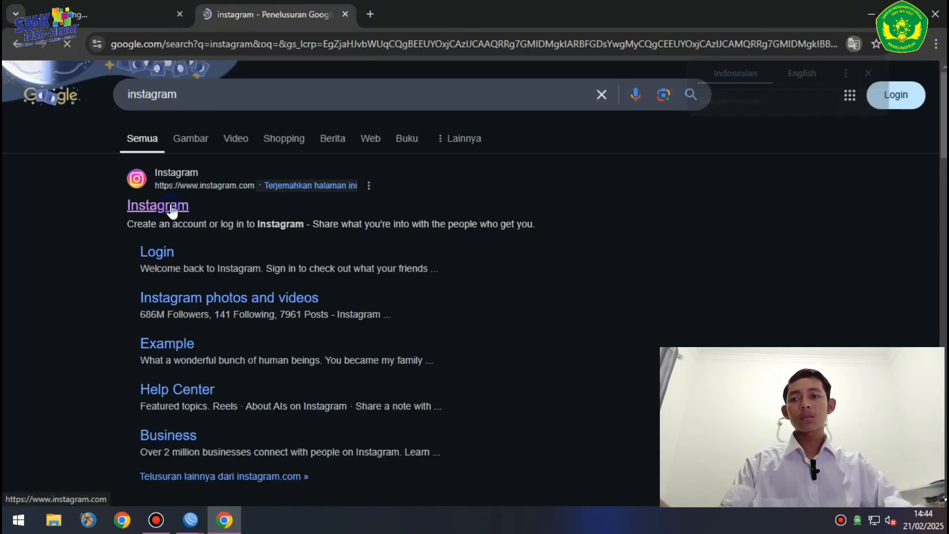
right_click(174, 208)
left_click(220, 221)
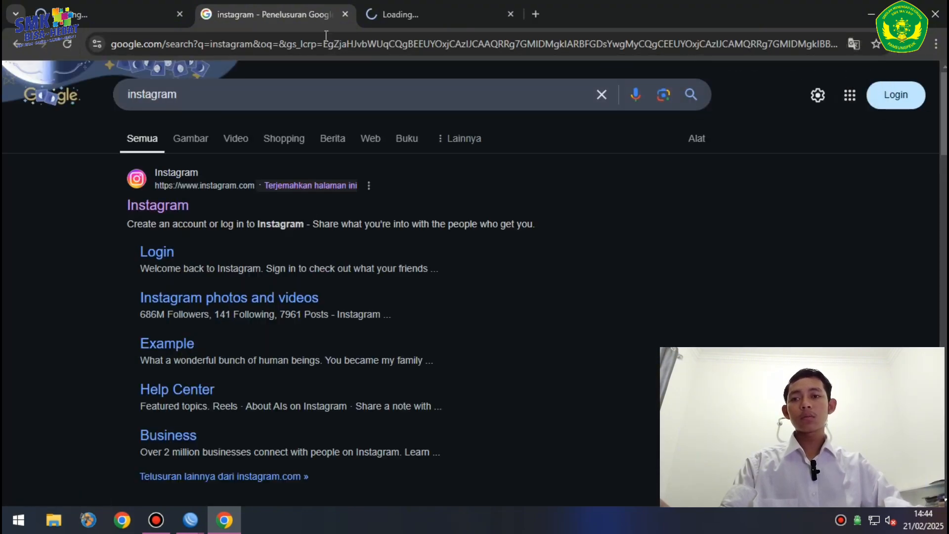
left_click(346, 15)
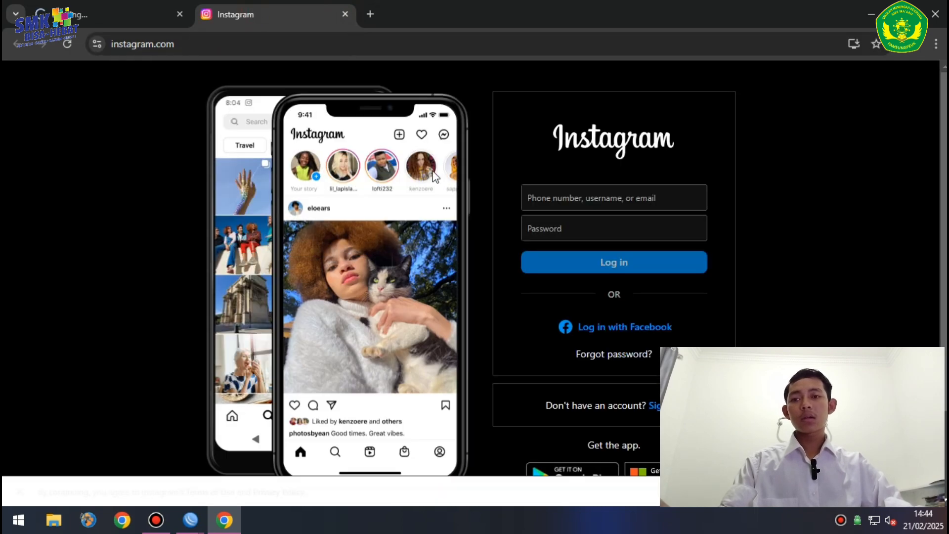
- Search Google for facebook and open the Facebook result in a new tab
left_click(121, 15)
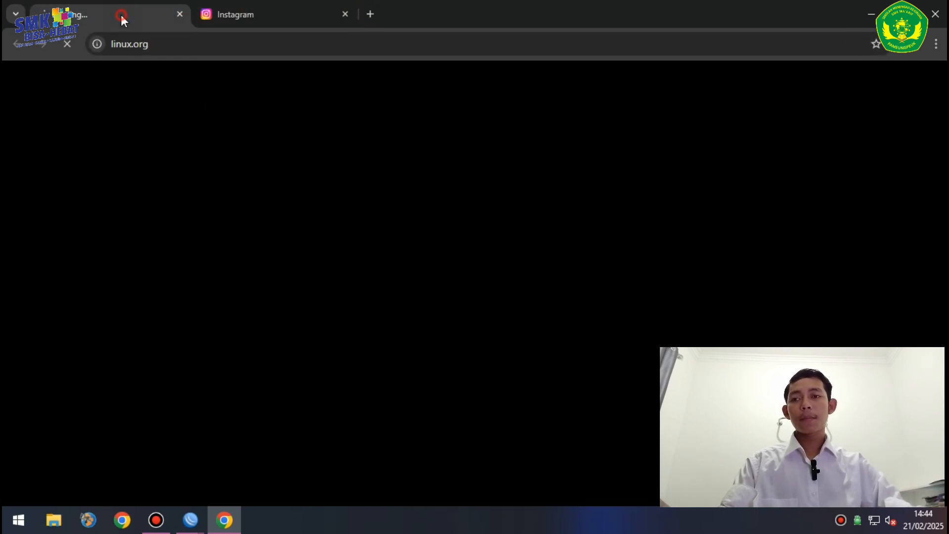
left_click(308, 14)
left_click(370, 15)
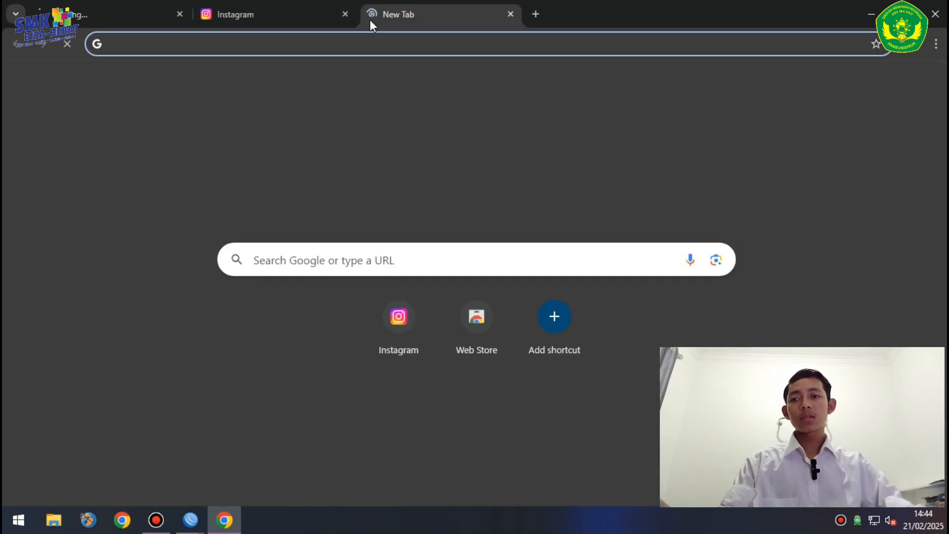
left_click(319, 43)
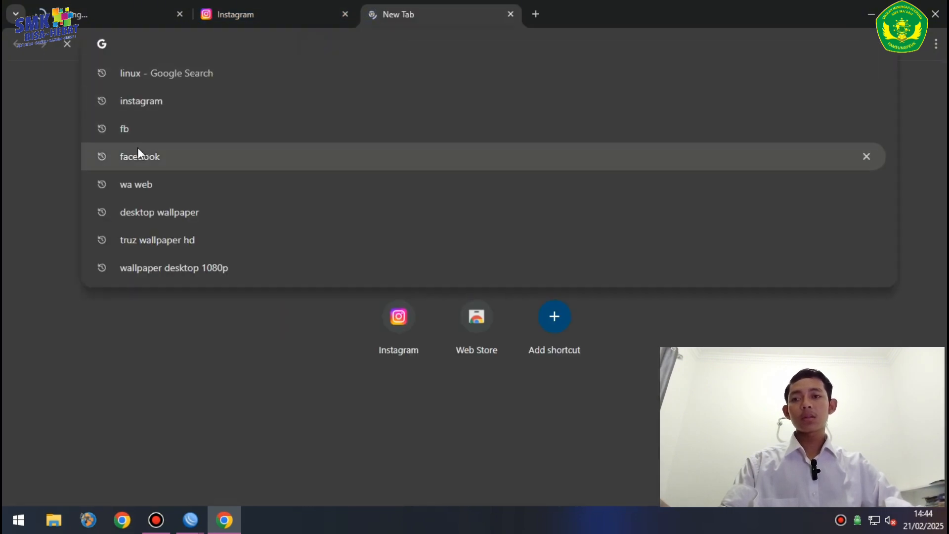
left_click(155, 156)
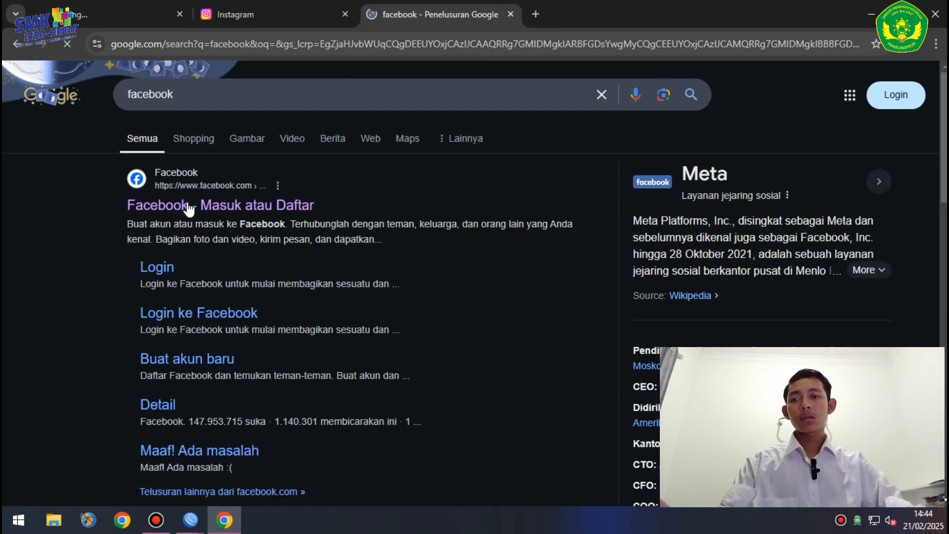
right_click(209, 208)
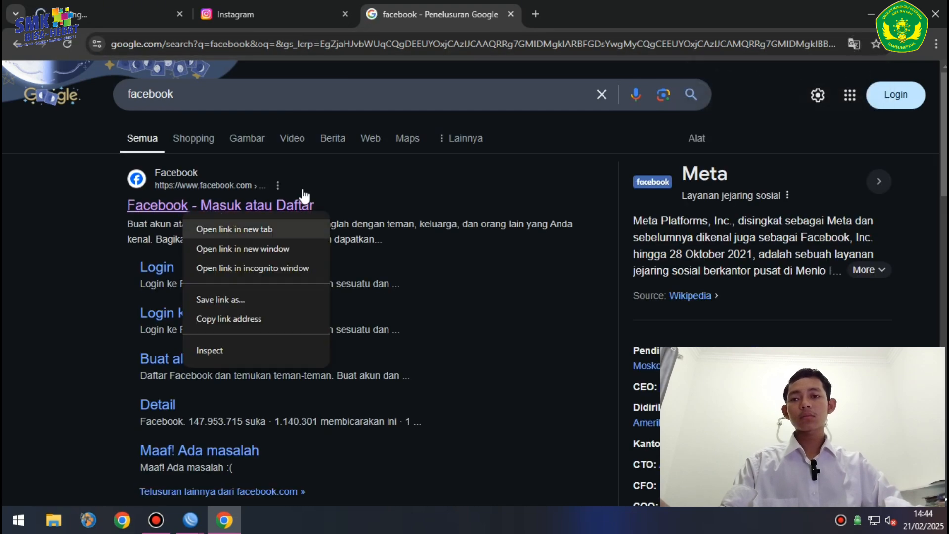
left_click(233, 224)
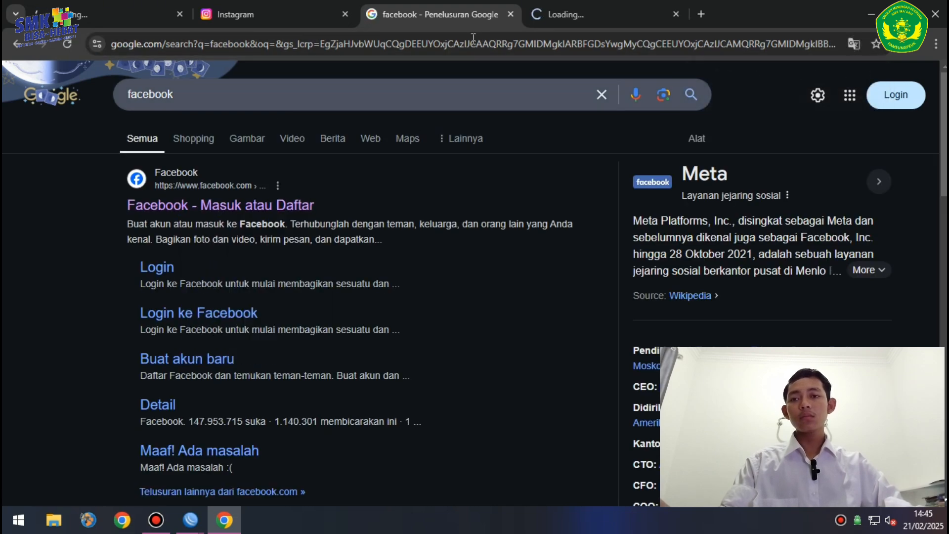
left_click(510, 13)
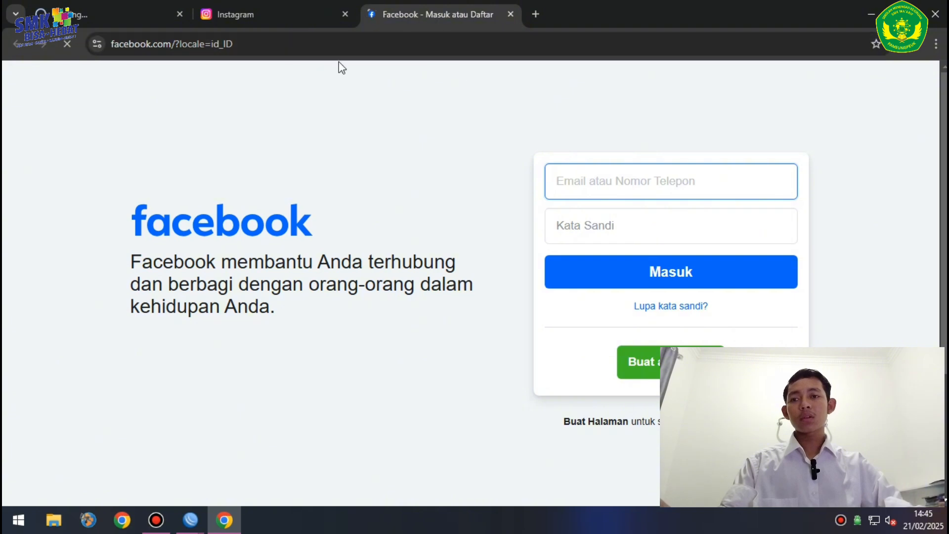
- Confirm Instagram and Facebook load but linux.org fails, then return to WinBox's NAT rules
left_click(292, 12)
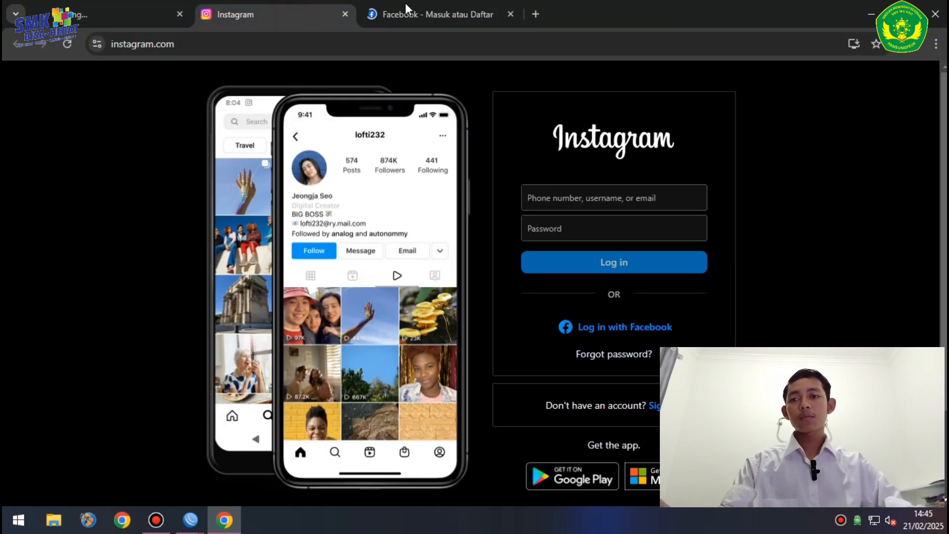
left_click(418, 11)
left_click(111, 17)
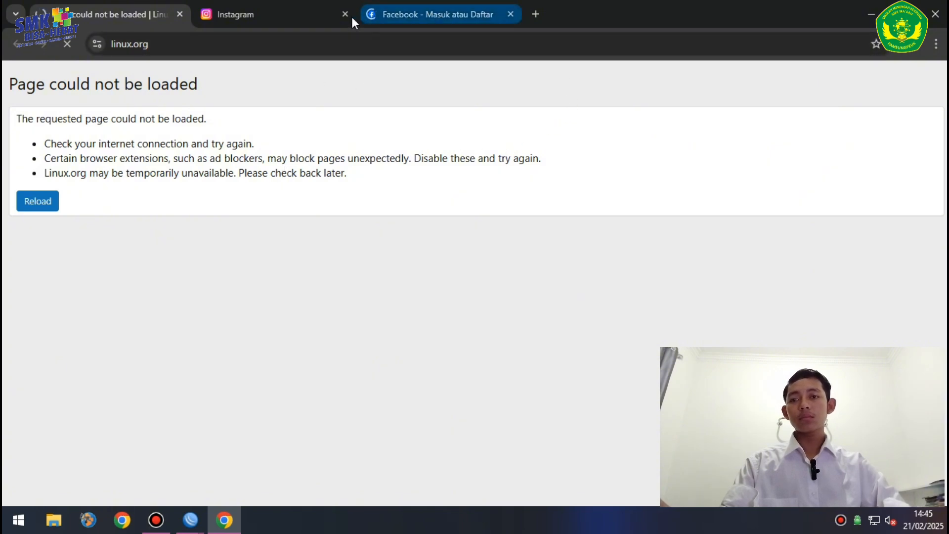
left_click(192, 515)
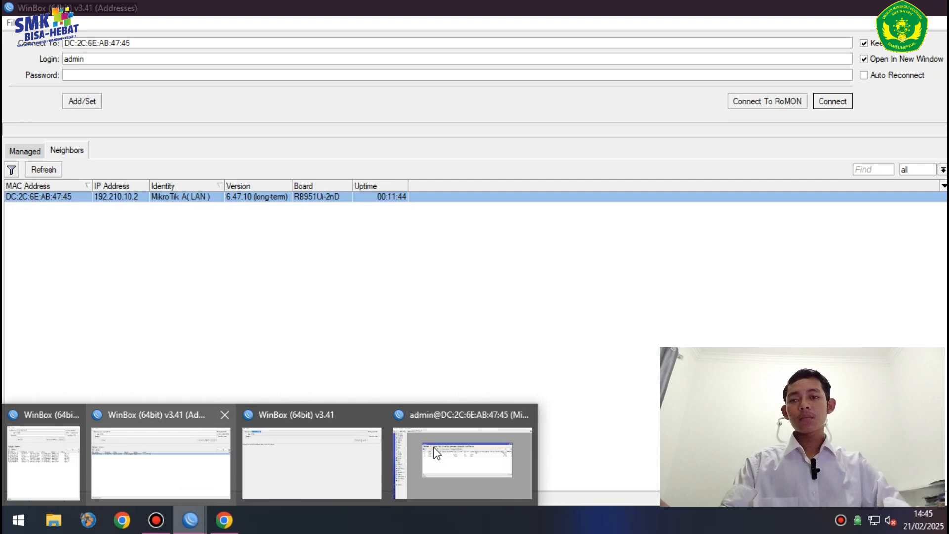
mouse_move(461, 450)
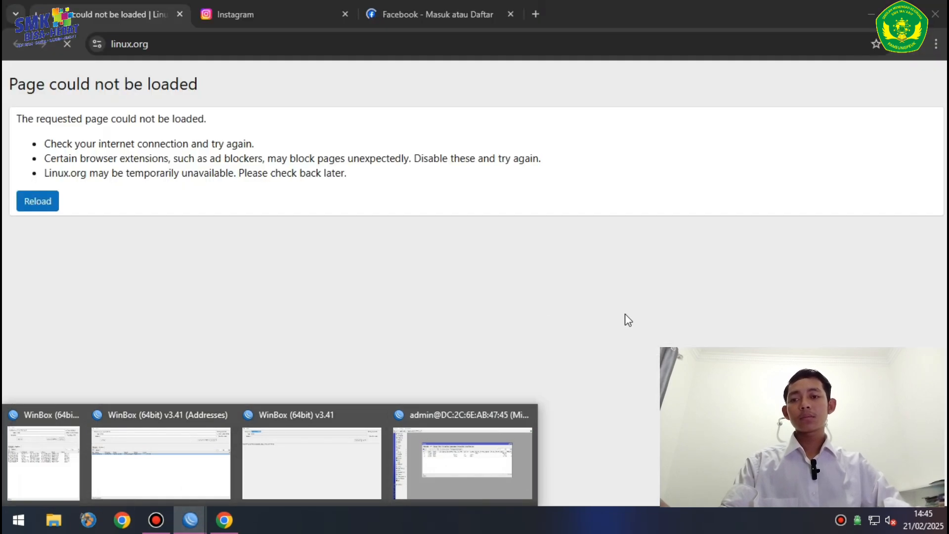
left_click(492, 450)
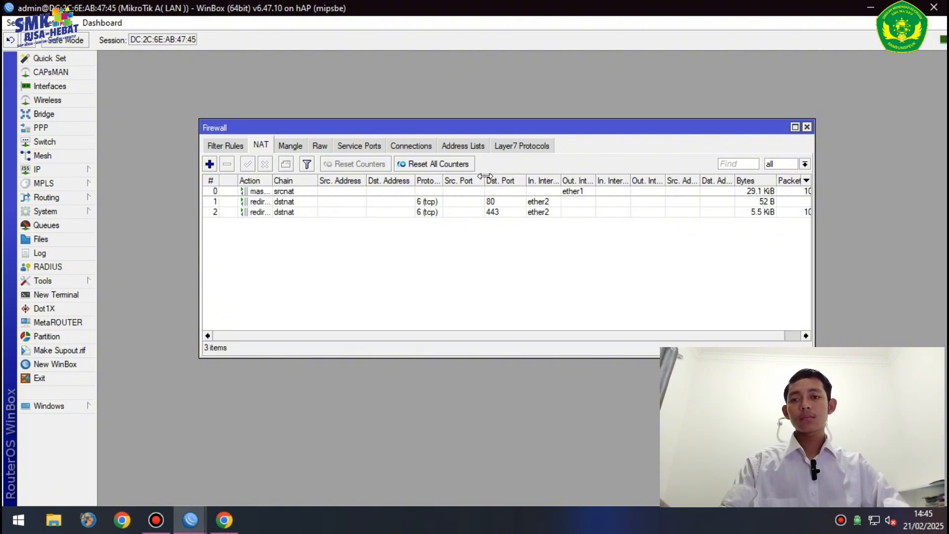